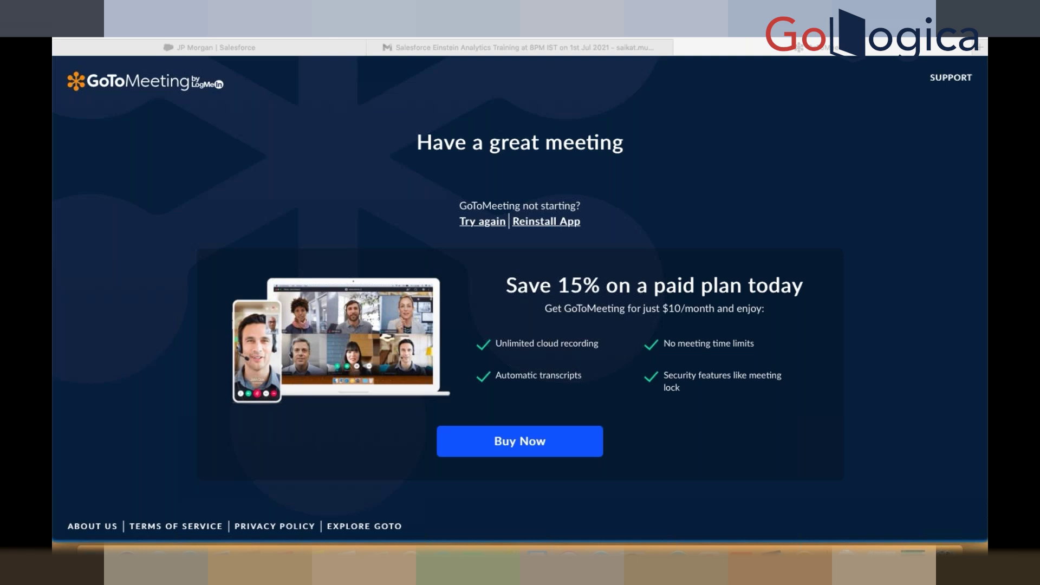
Step: In the Notes app, open the second note and add a dash-underlined heading "Workflow rule:" below the transcript link
click(291, 53)
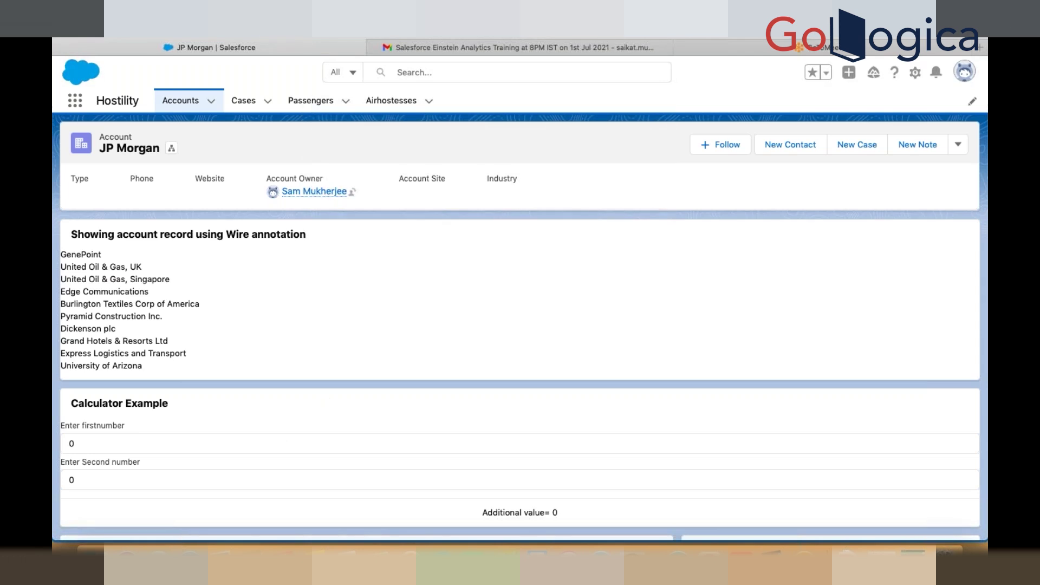
click(316, 564)
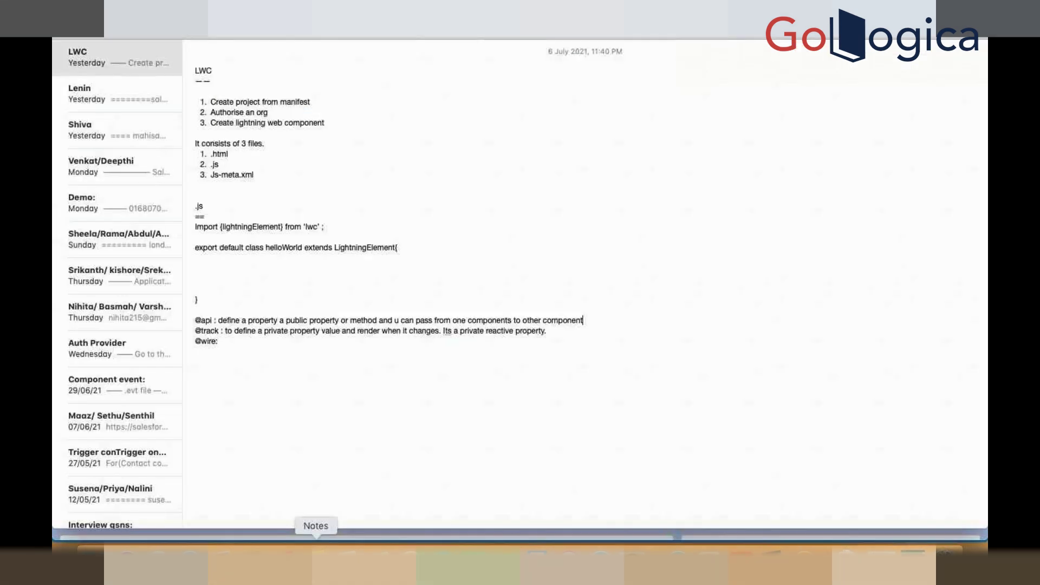
click(97, 96)
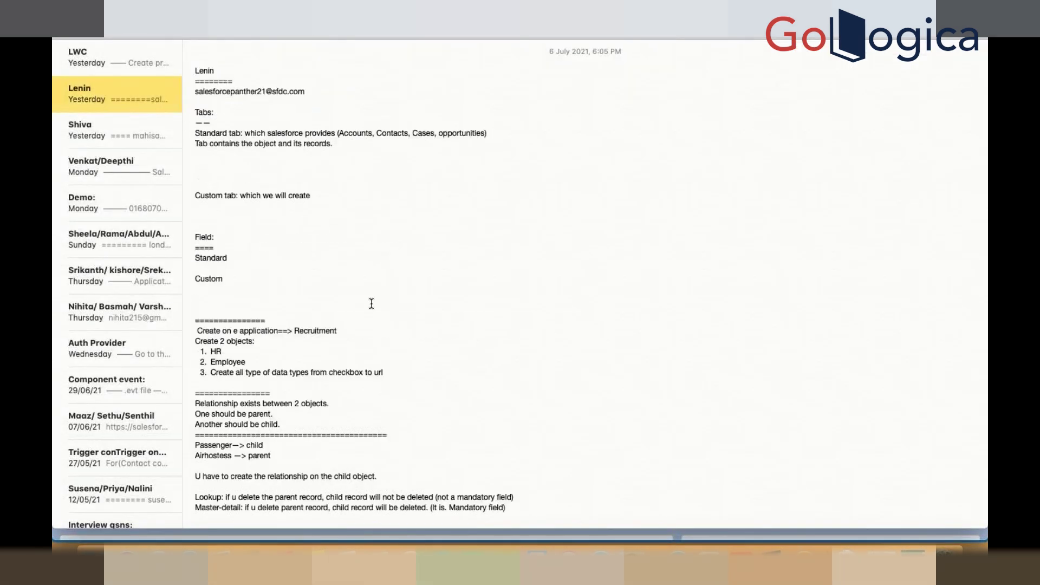
scroll(372, 302, down, 15)
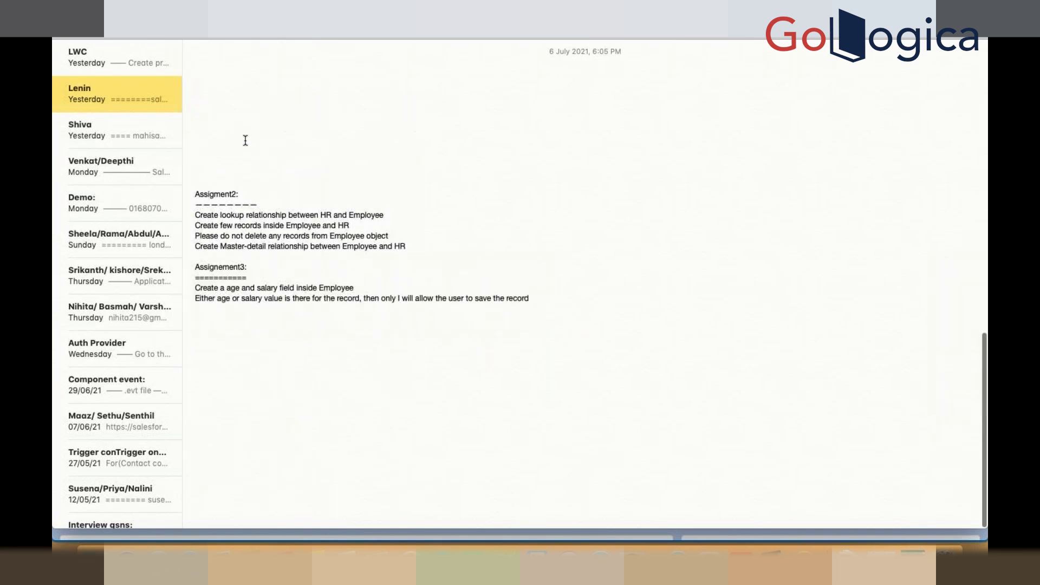
scroll(244, 139, up, 5)
click(205, 180)
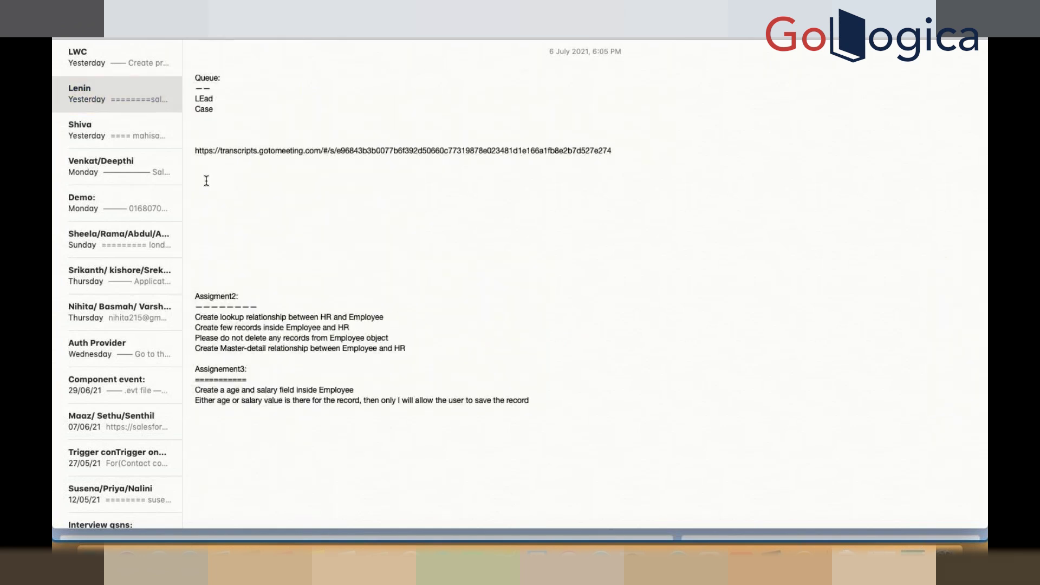
text(Workflow )
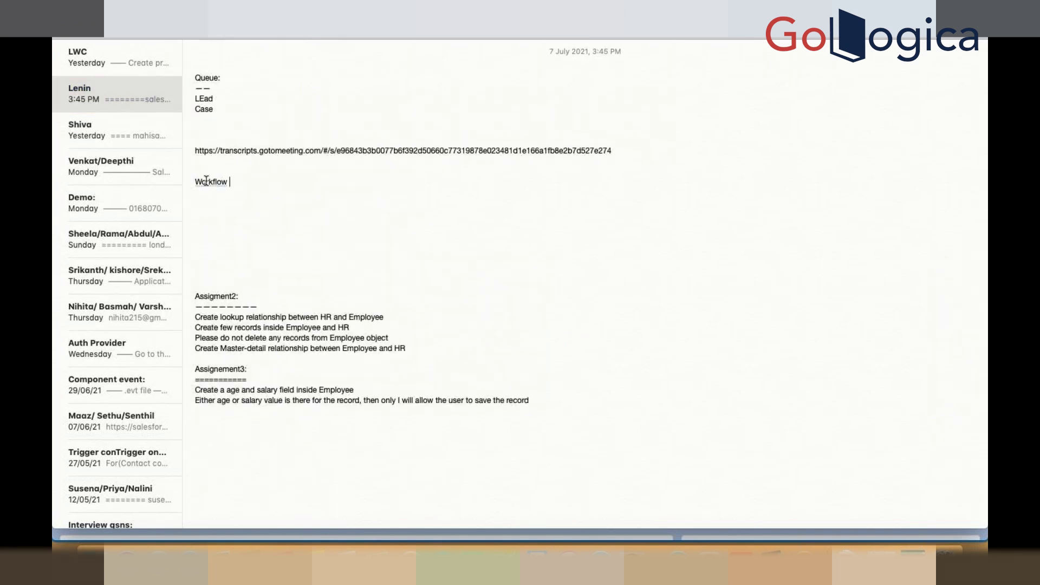
text(rule:)
key(Return)
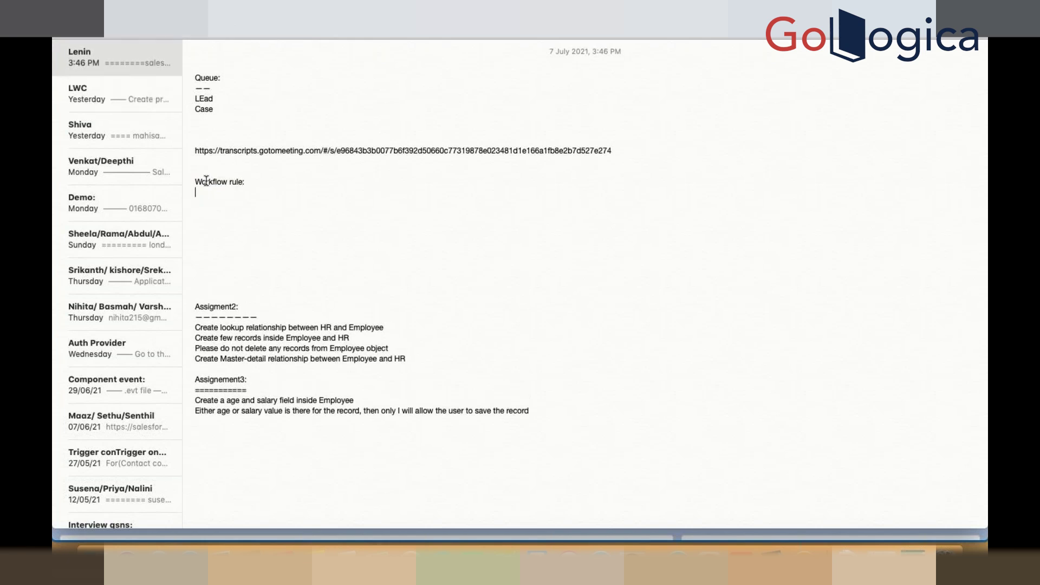
text(------)
key(Return)
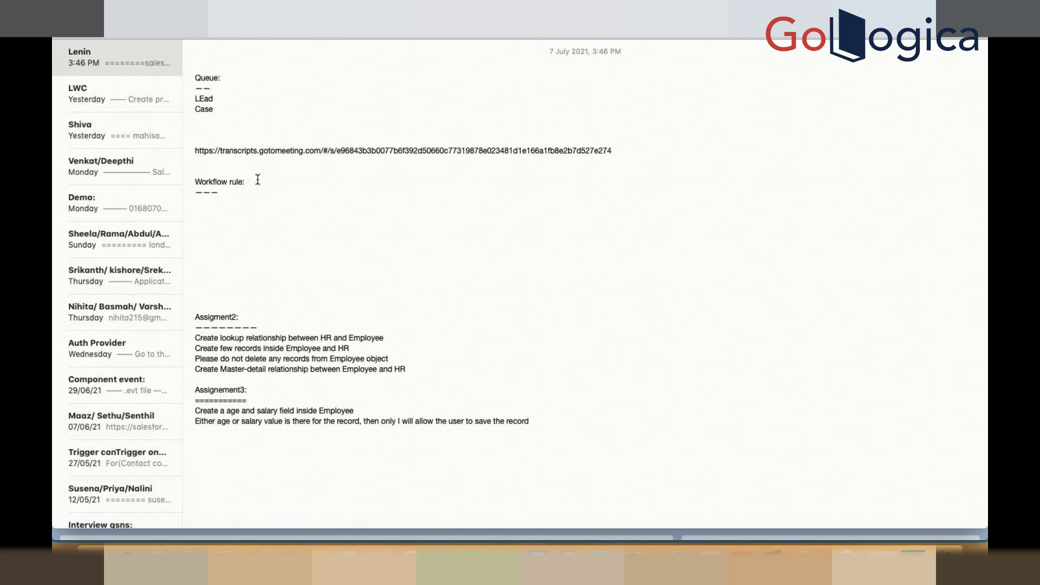
Step: Add the text "u should write the rule per object." after the "Workflow rule:" heading
text(u should write the rule per object.)
key(Return)
key(BackSpace)
key(Return)
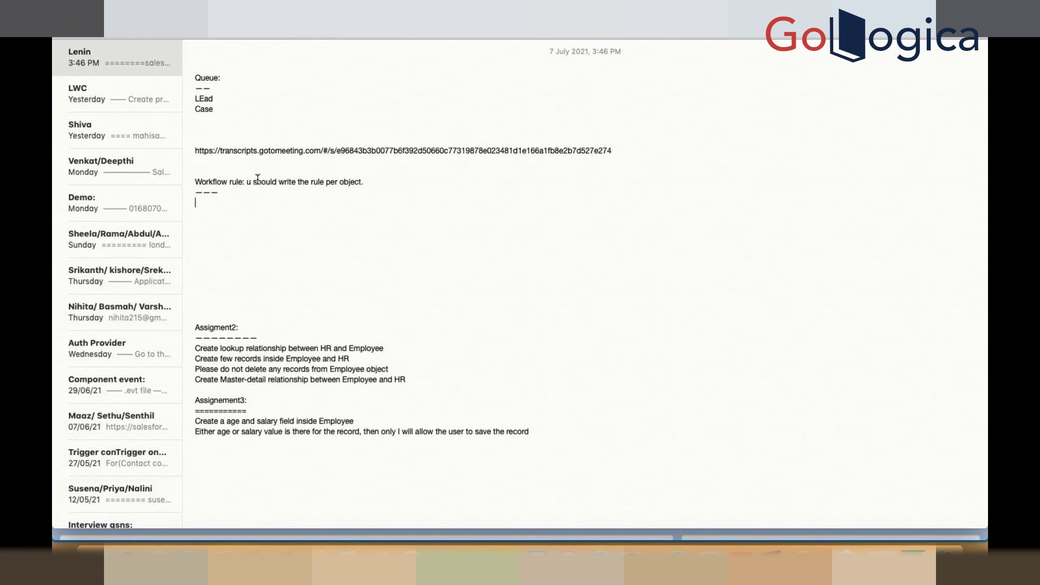
Step: List the workflow actions under the heading on separate lines: "Send an email alert", "Field update", "Create a task" and "Send outbound message"
text(Send an email alert)
key(Return)
text(Field up)
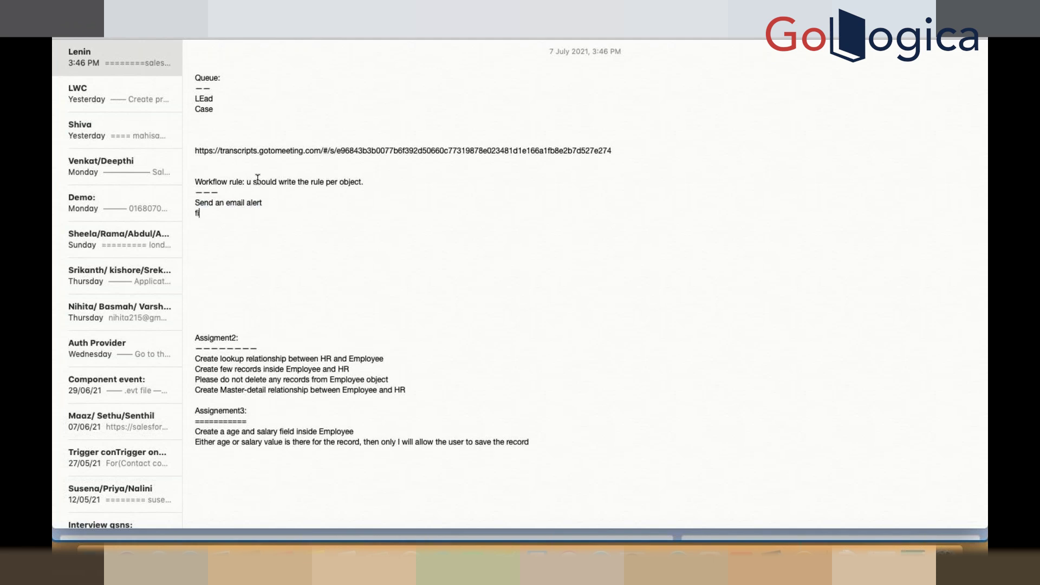
text(date)
key(Return)
text(crea)
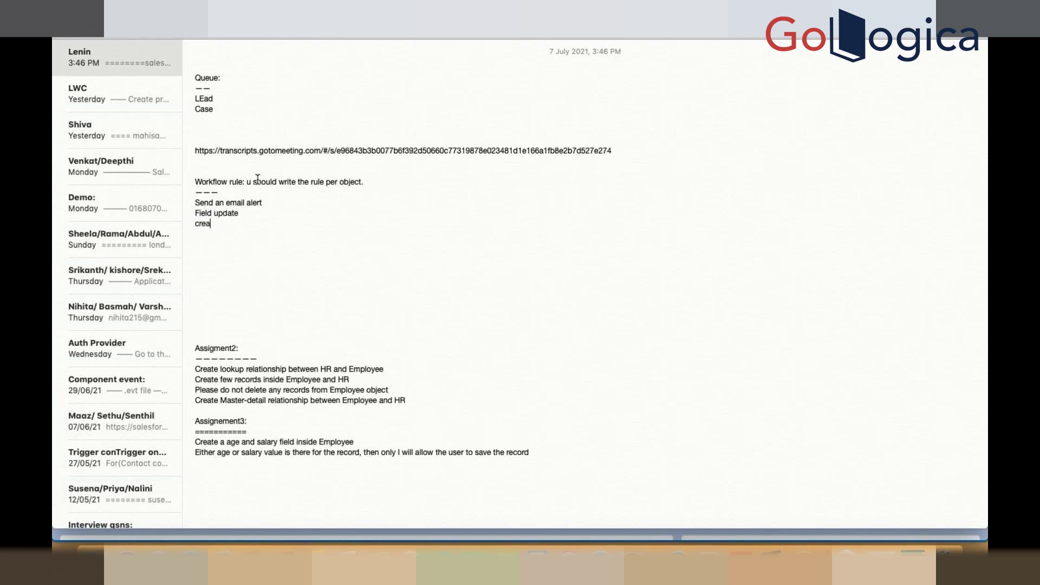
text(te a task)
key(Return)
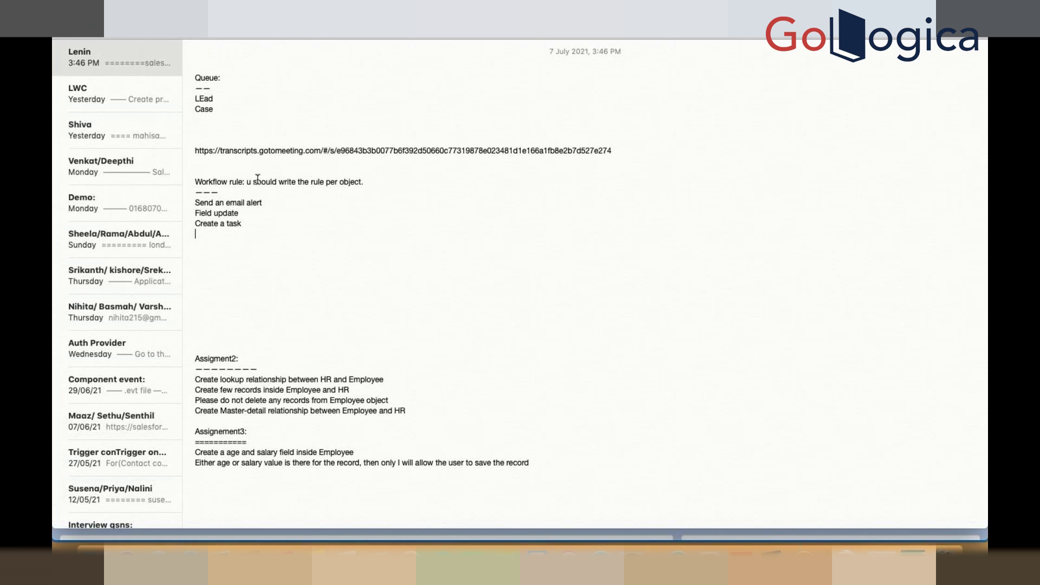
text(send outbound message)
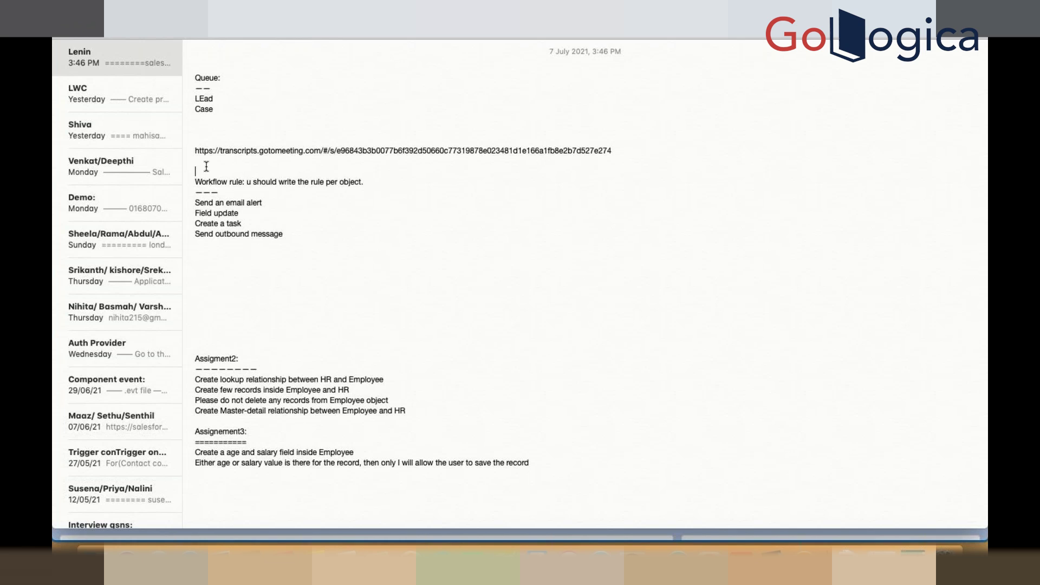
Step: Add the line "Automation/ out of the box functionality of salesforce" directly above the "Workflow rule:" heading
text(Automation/ out of the bo)
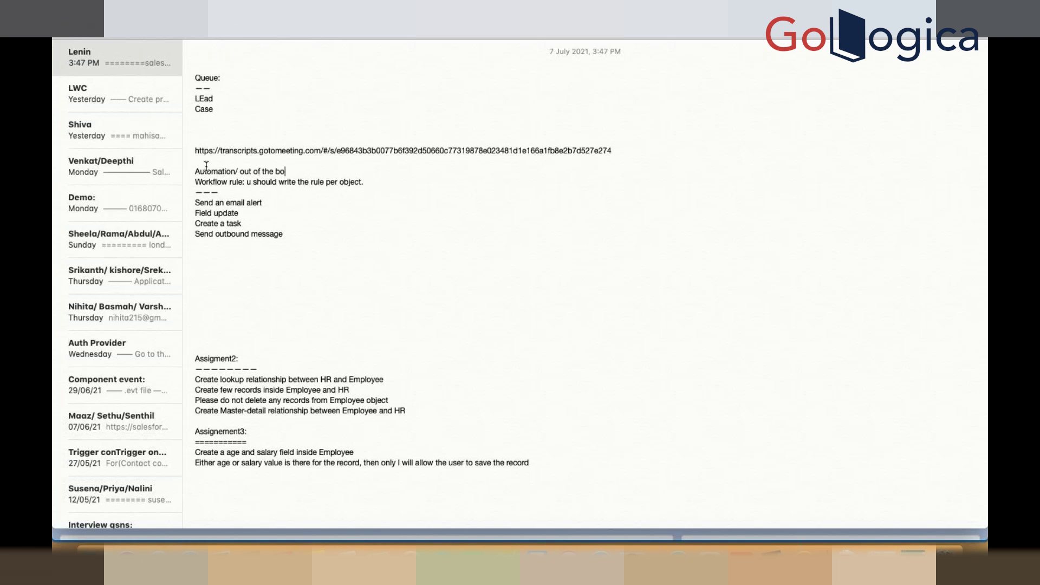
text(x funct)
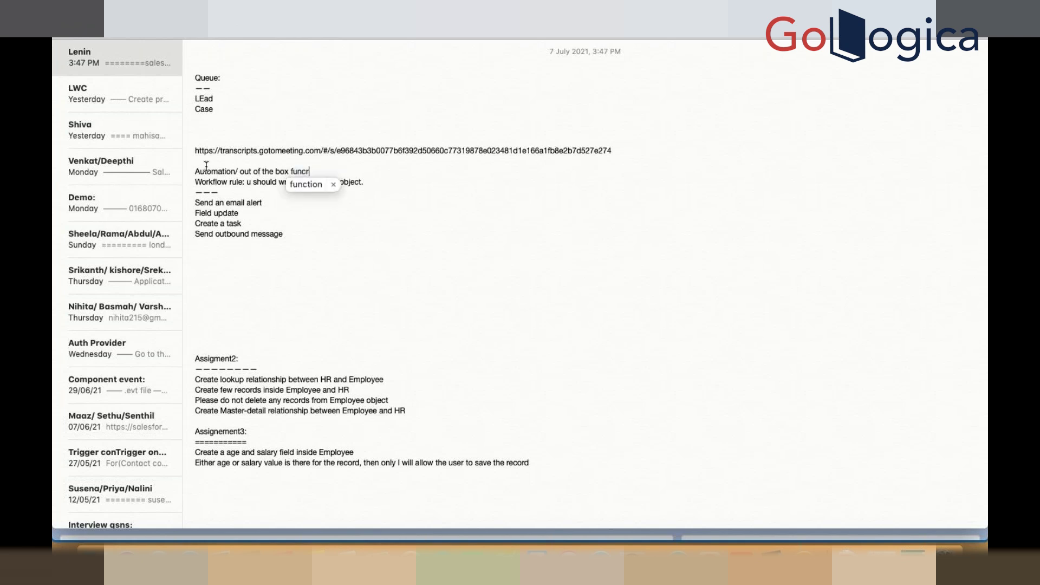
text(ionali)
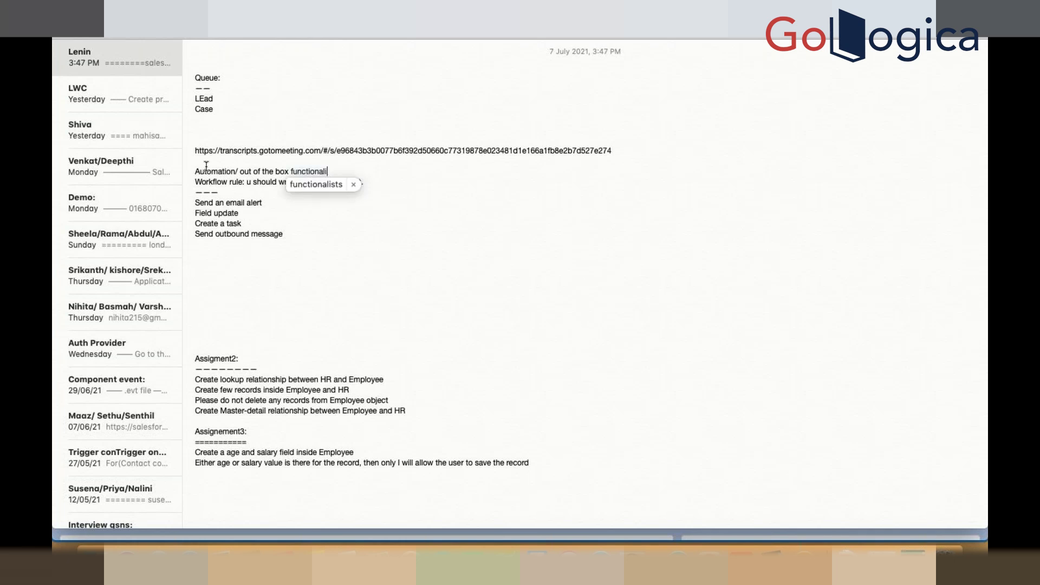
text(ty of salesforce)
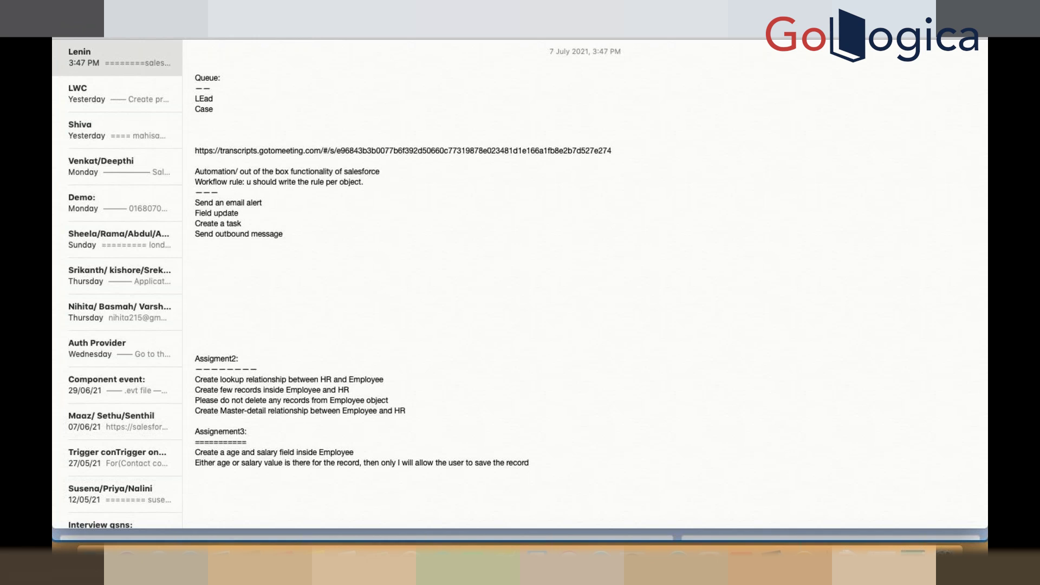
Step: Switch to Salesforce, open Setup and find the Workflow Rules page by searching for "workflow"
key(super+Tab)
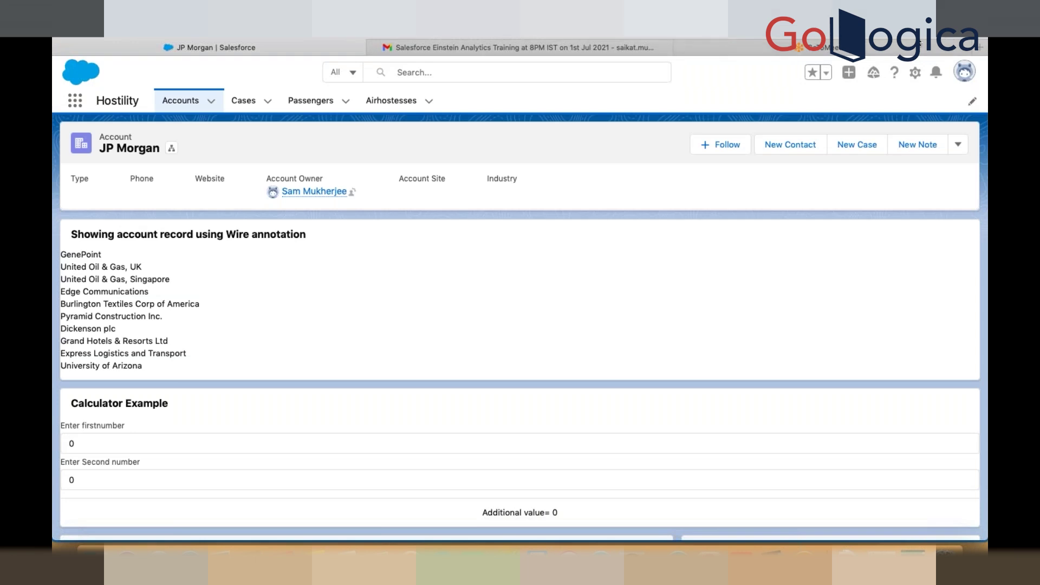
click(916, 76)
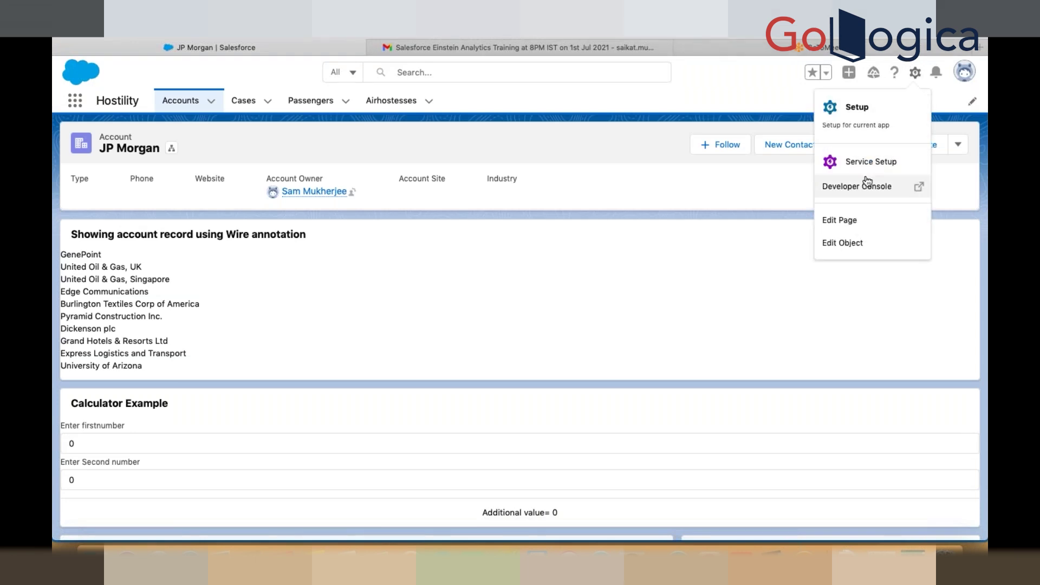
click(857, 107)
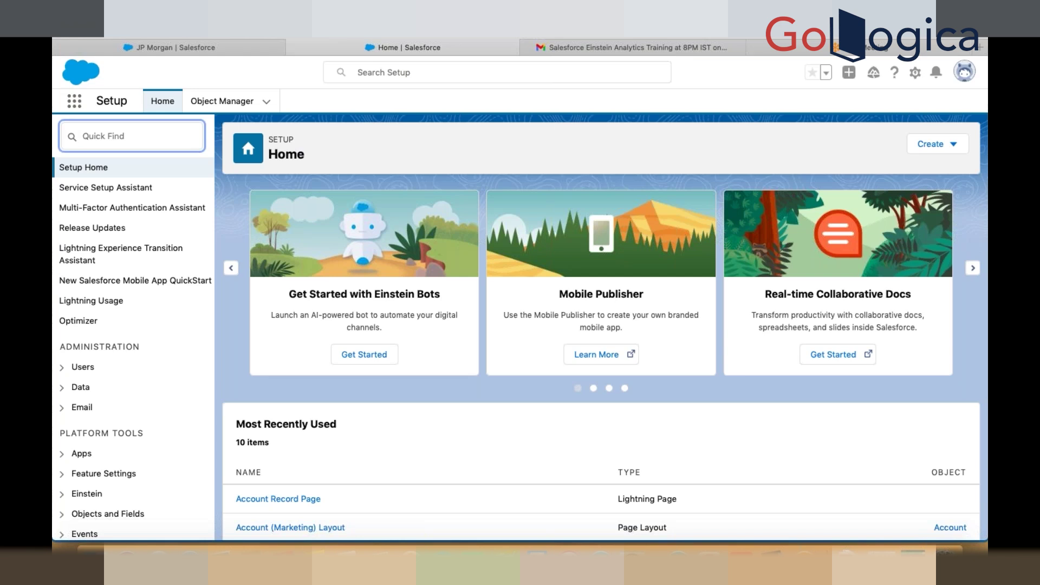
text(workflow)
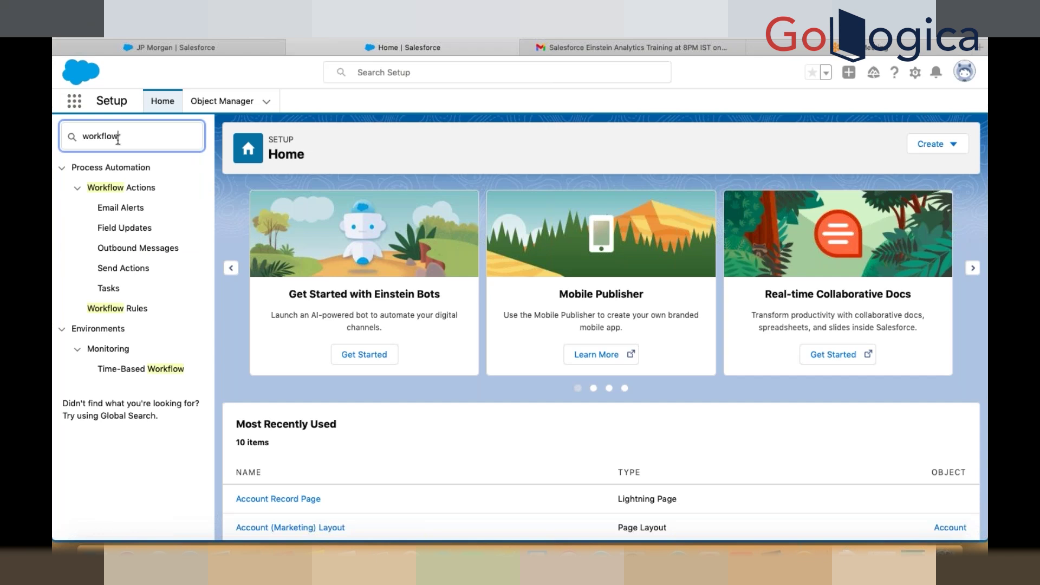
click(117, 310)
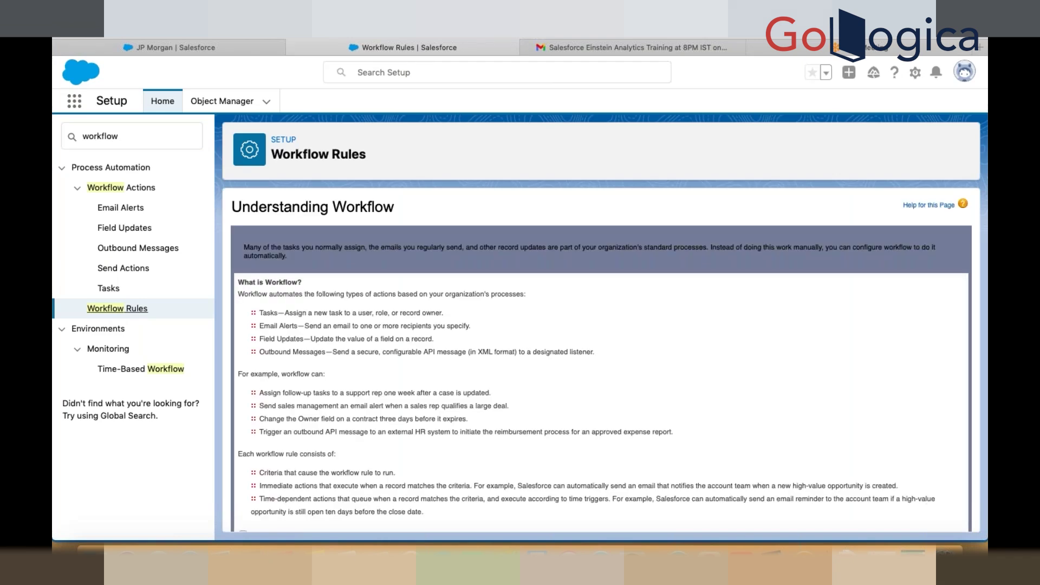
Step: Review the Understanding Workflow page, highlighting the four action types: tasks, email alerts, field updates and outbound messages
scroll(438, 469, down, 2)
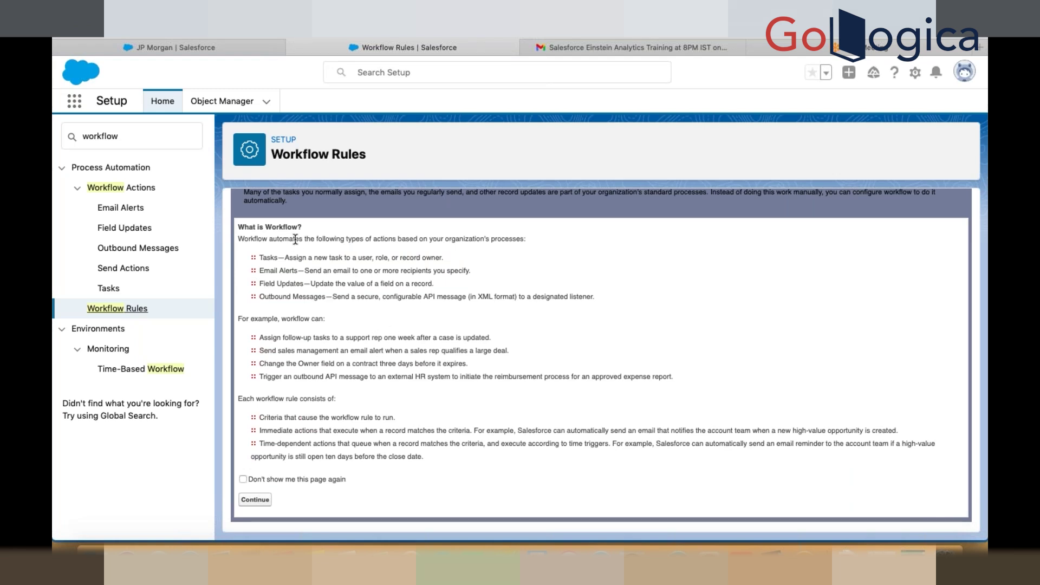
double_click(288, 271)
double_click(280, 283)
double_click(264, 259)
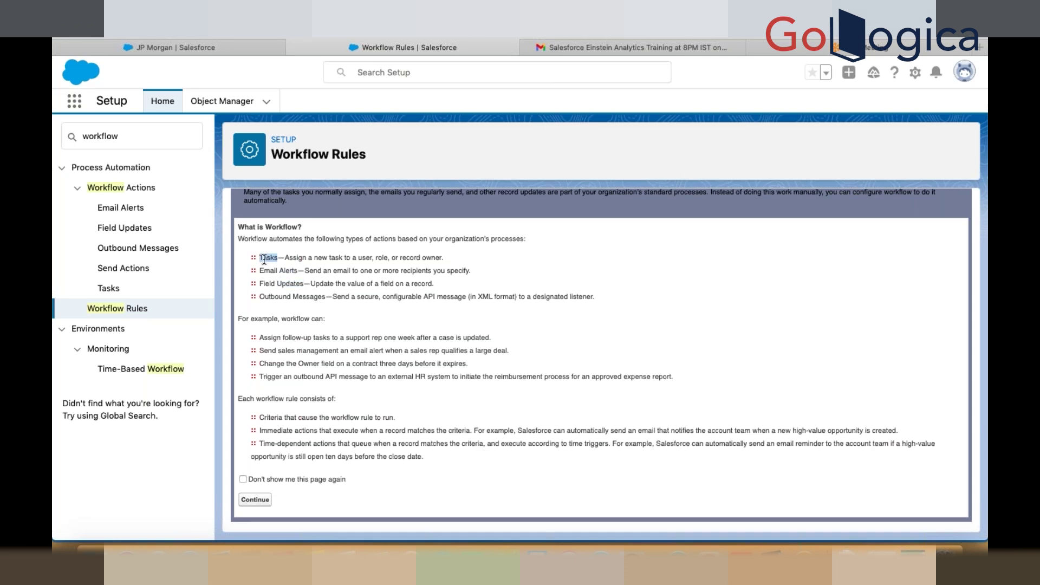
double_click(297, 297)
click(284, 277)
drag(259, 256, 306, 307)
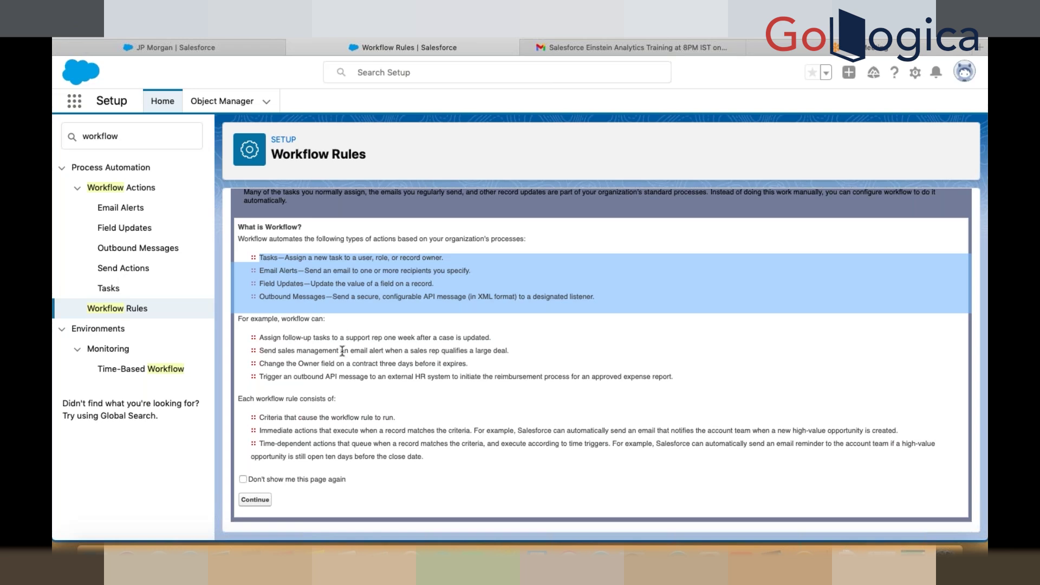
Step: Continue past the workflow introduction and start a new workflow rule
click(256, 501)
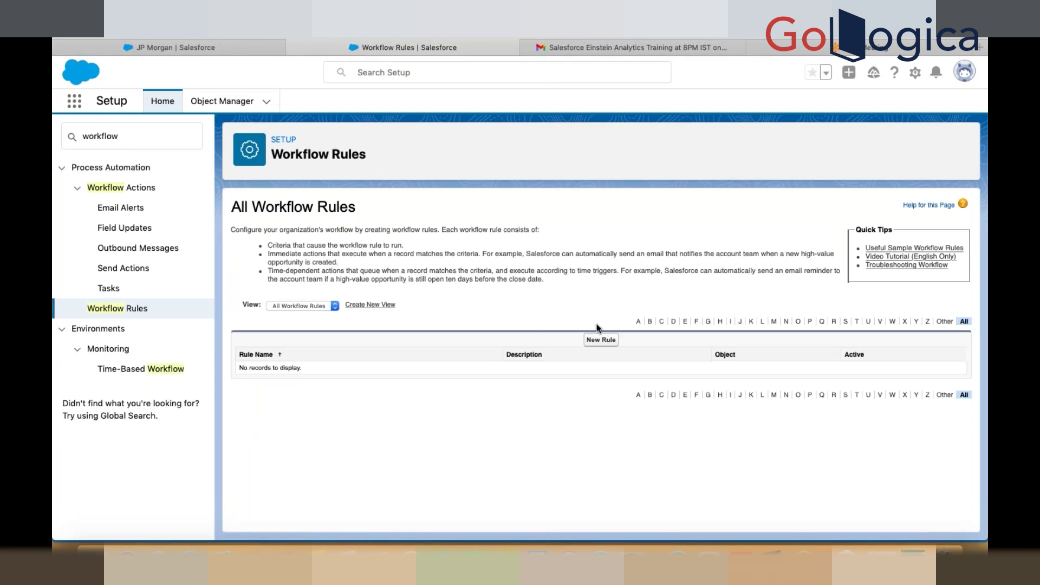
click(596, 341)
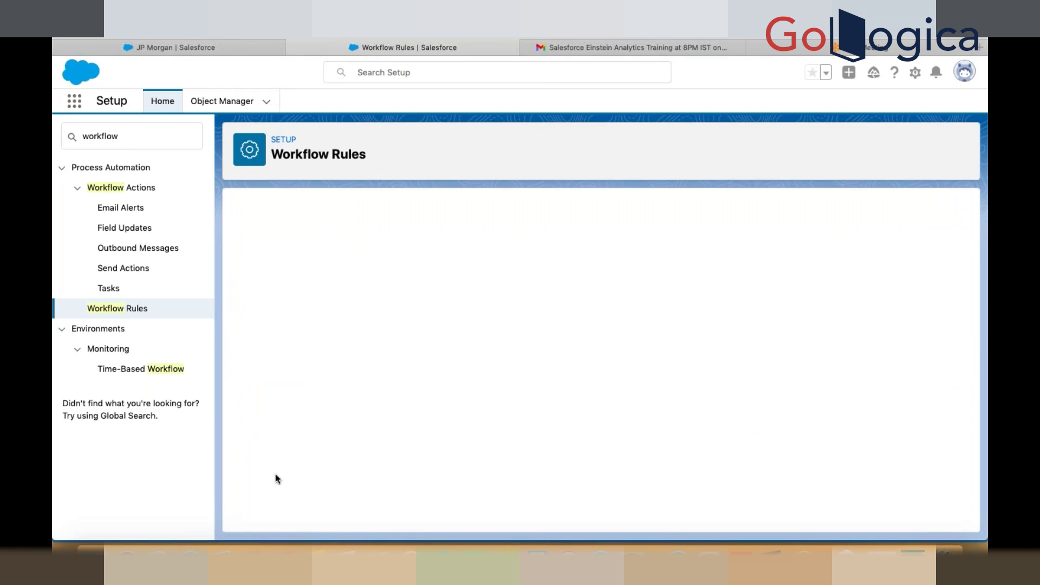
Step: Switch to Notes and highlight the remark about writing the rule per object
click(316, 548)
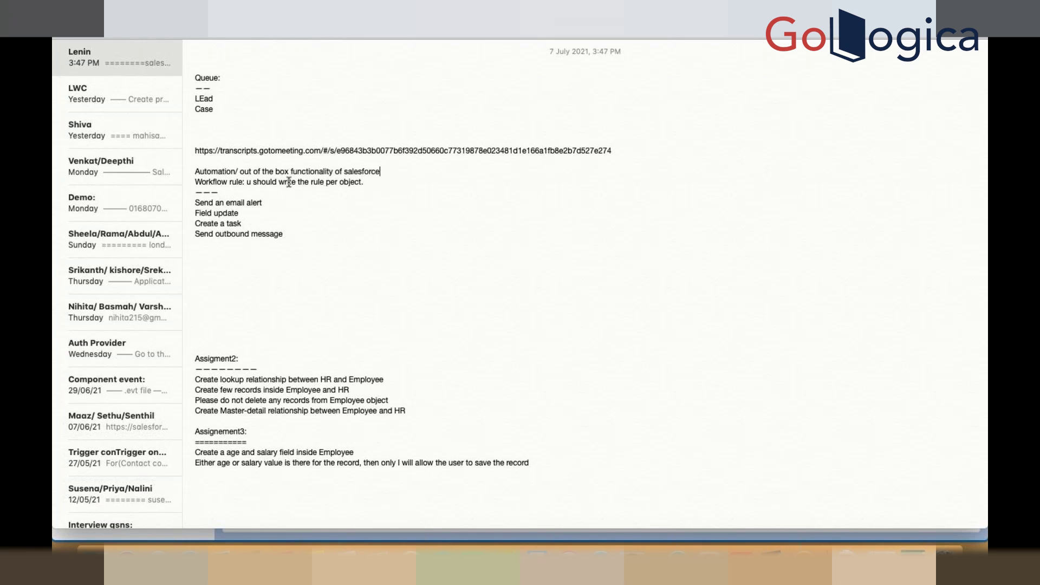
drag(289, 182, 357, 182)
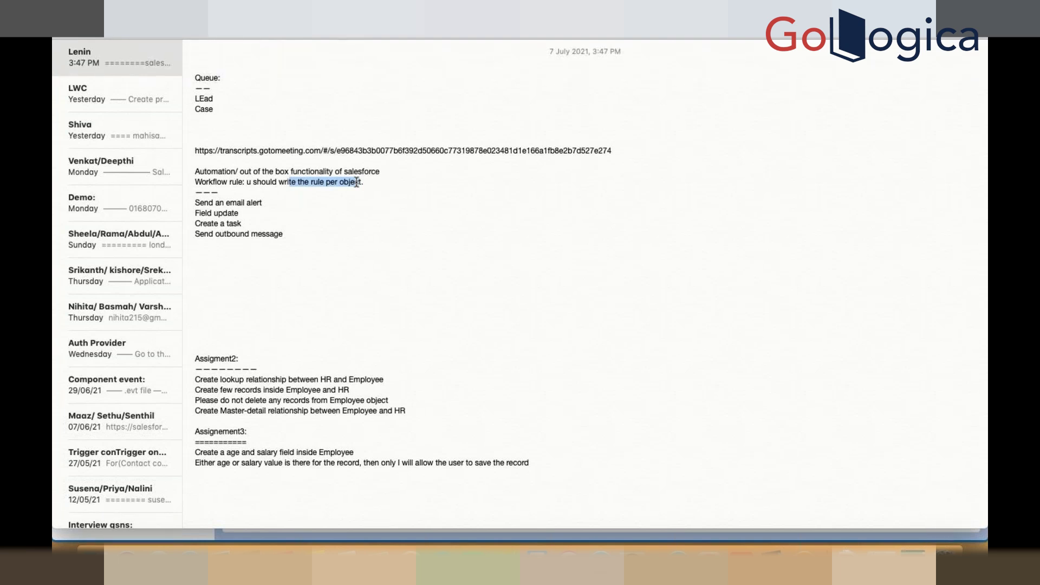
key(super+Tab)
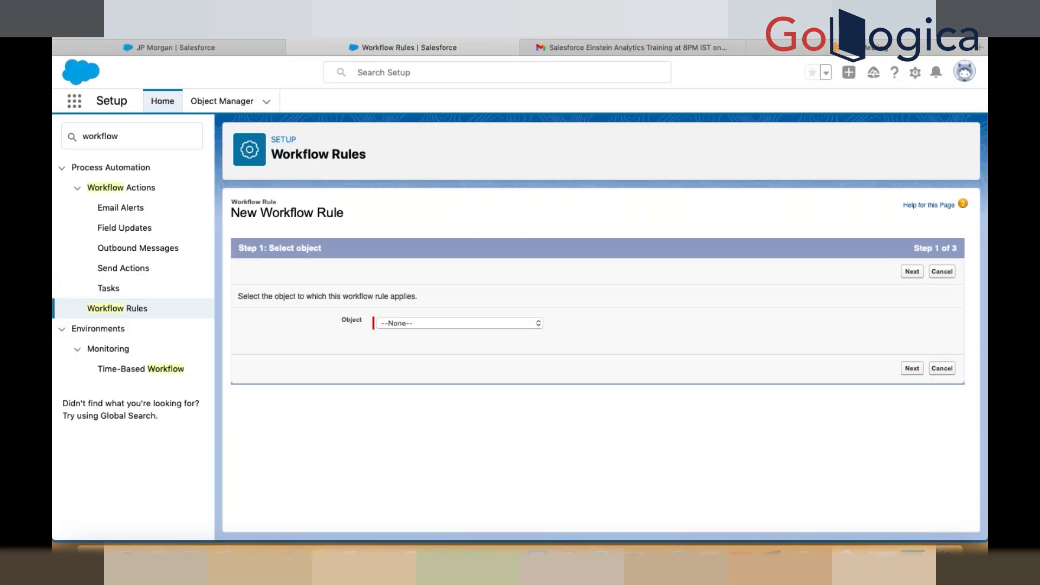
Step: In Salesforce, select Account as the workflow rule's object and proceed to the rule configuration
click(434, 324)
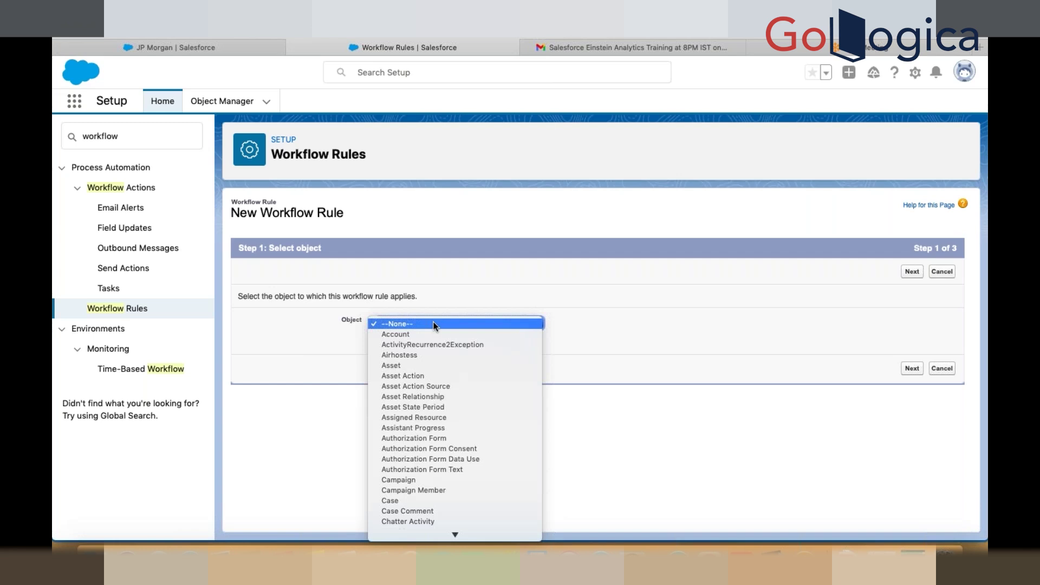
click(434, 335)
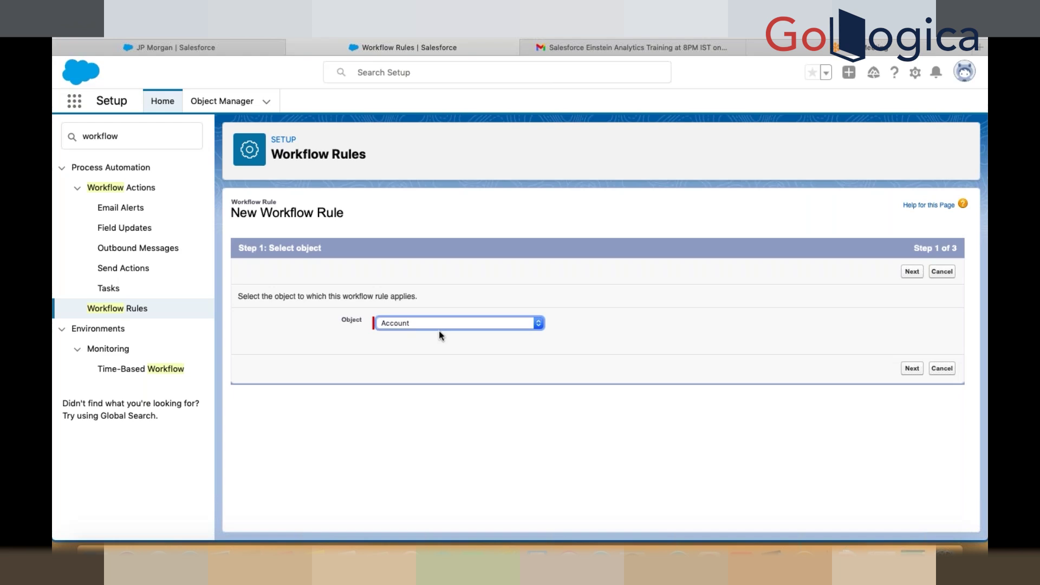
click(912, 370)
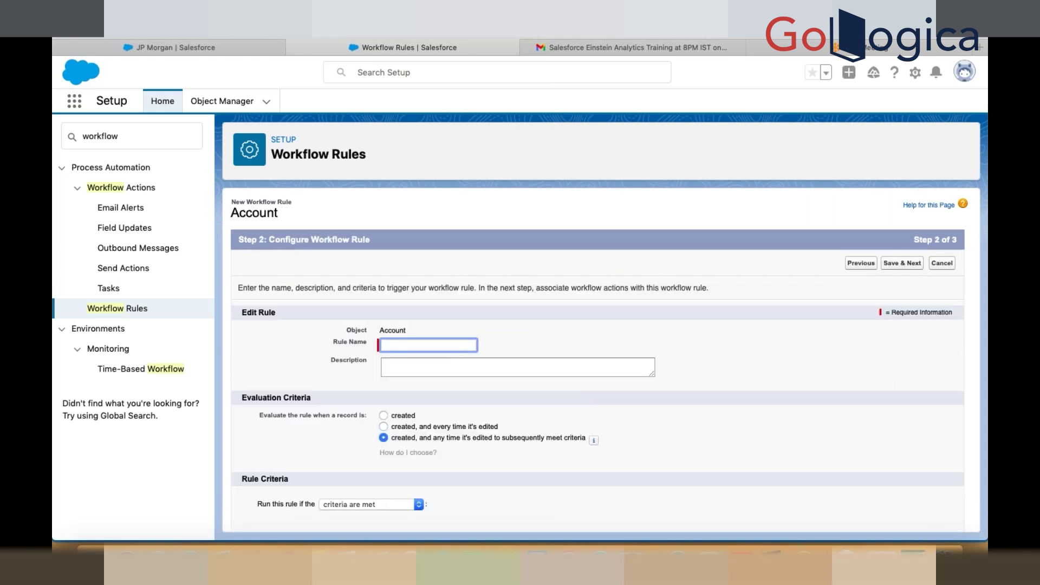
Step: Name the rule "Wf rule1" and set it to be evaluated when a record is created
text(Wf rule1)
click(705, 343)
scroll(609, 429, down, 3)
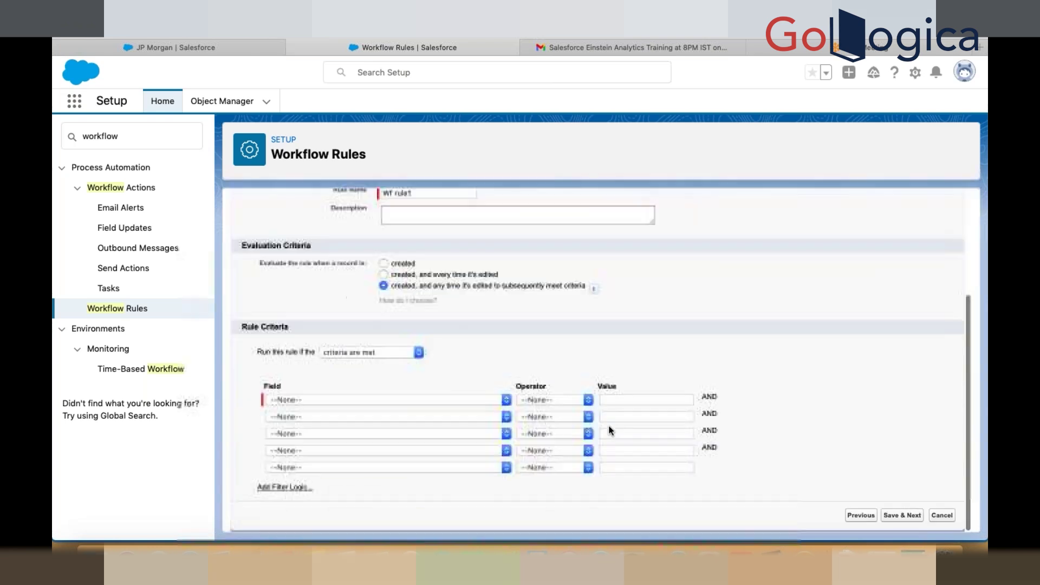
click(383, 285)
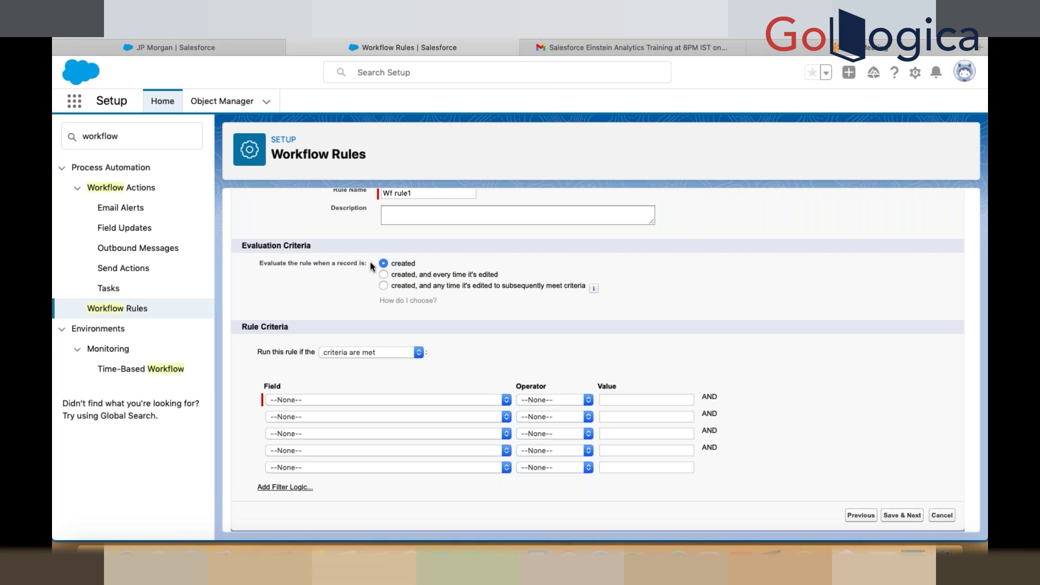
Step: Set the rule criteria to Account: Account Name equals "Barclays", and save to proceed to the workflow actions
scroll(369, 261, up, 5)
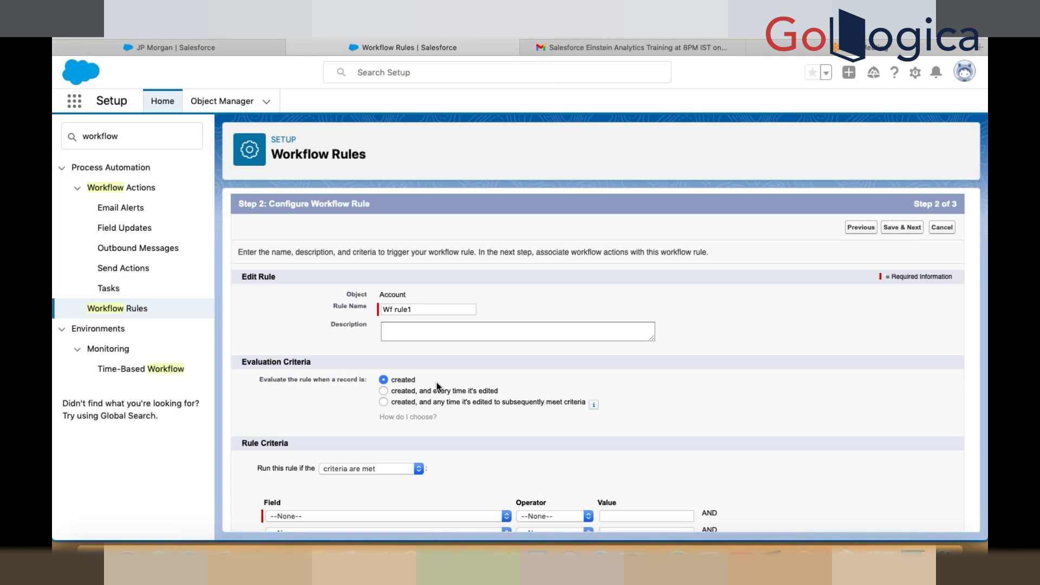
scroll(438, 386, down, 5)
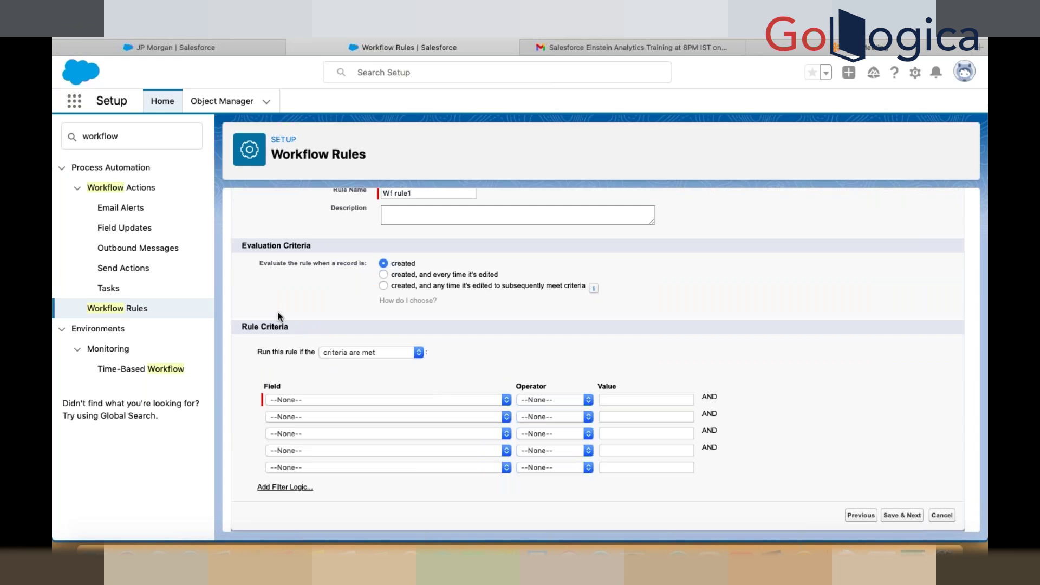
click(301, 399)
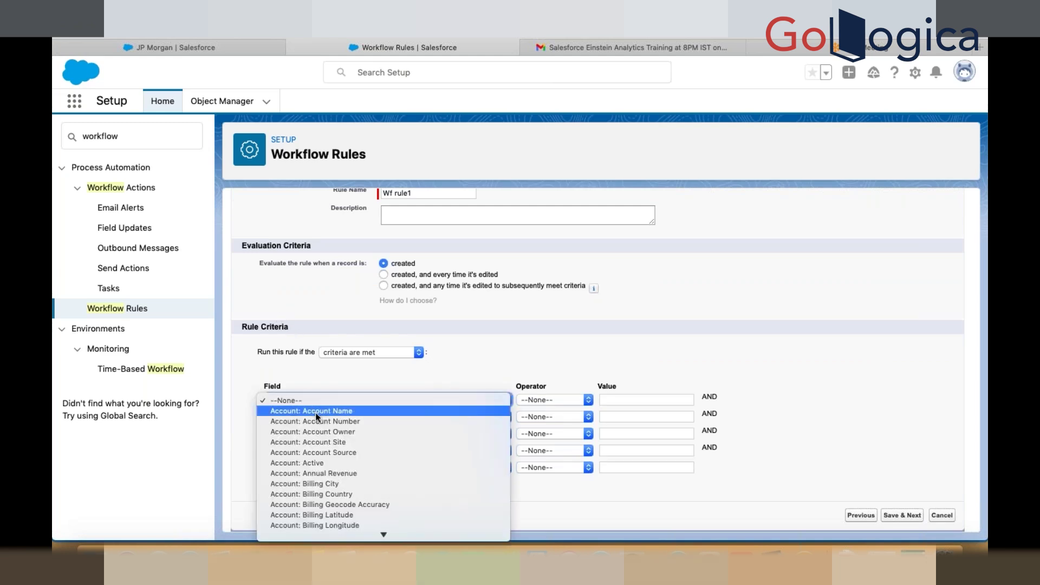
click(315, 414)
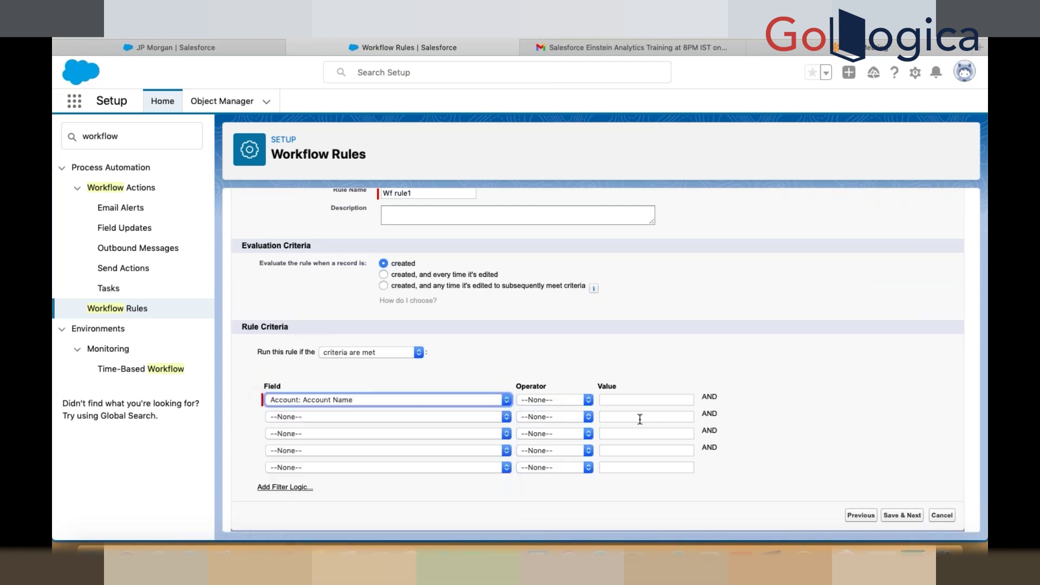
click(573, 401)
click(561, 410)
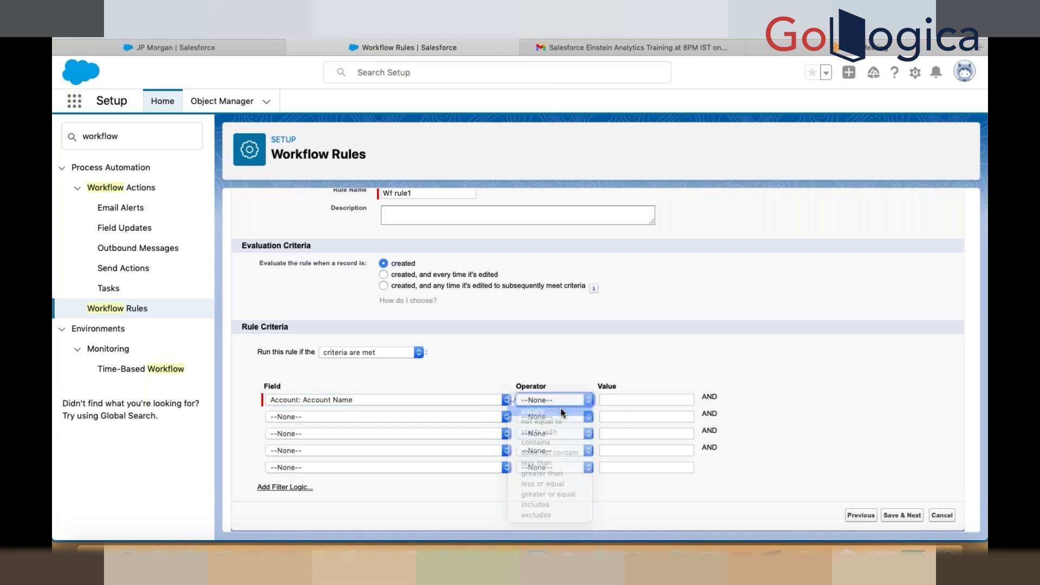
click(631, 398)
text(B)
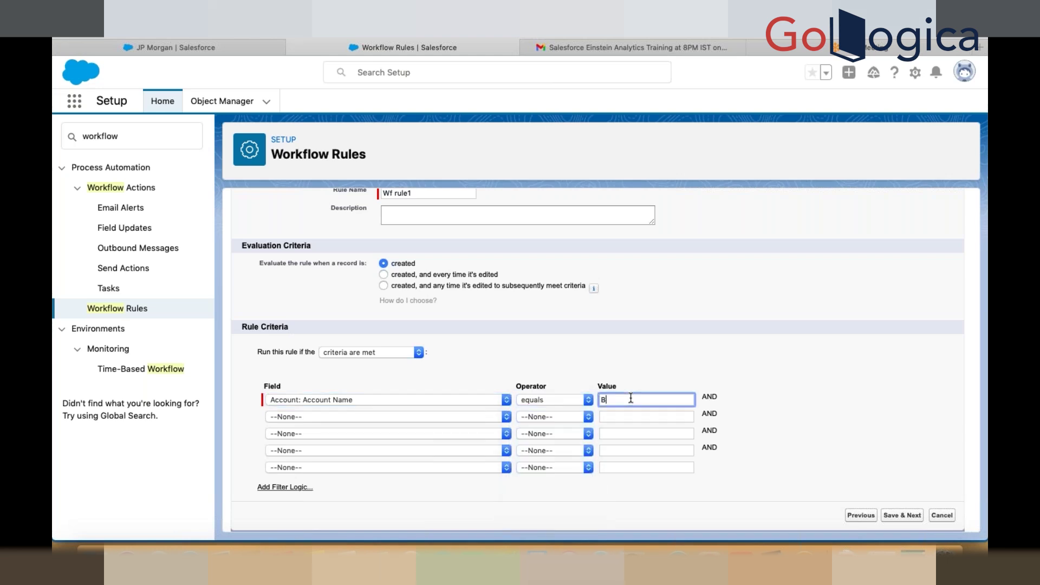
text(arclays)
click(748, 291)
scroll(412, 265, up, 3)
scroll(411, 265, down, 3)
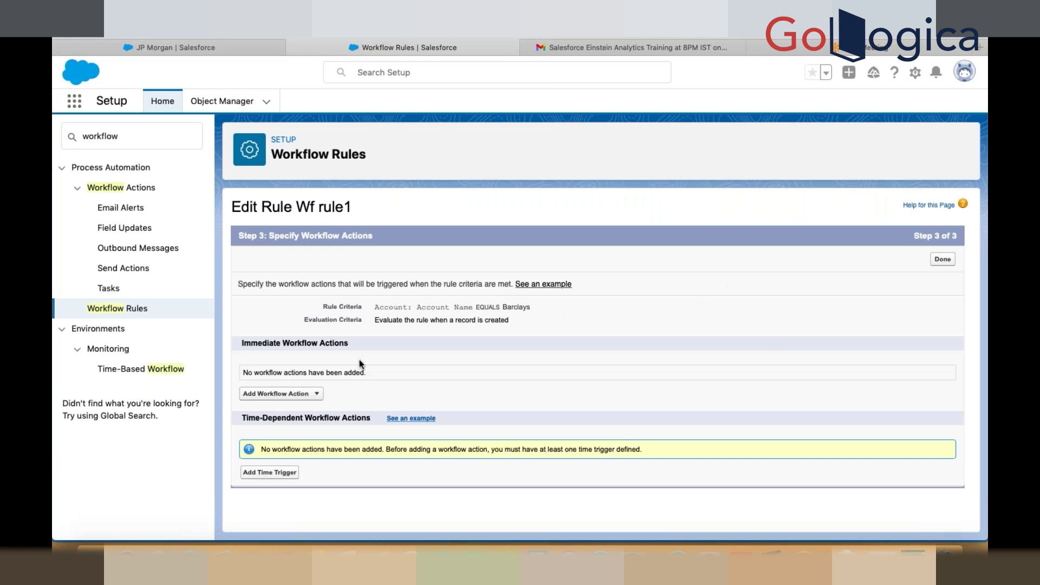
Step: Highlight the Workflow Actions heading and the four action types listed in Notes, and return to Salesforce
drag(303, 344, 363, 347)
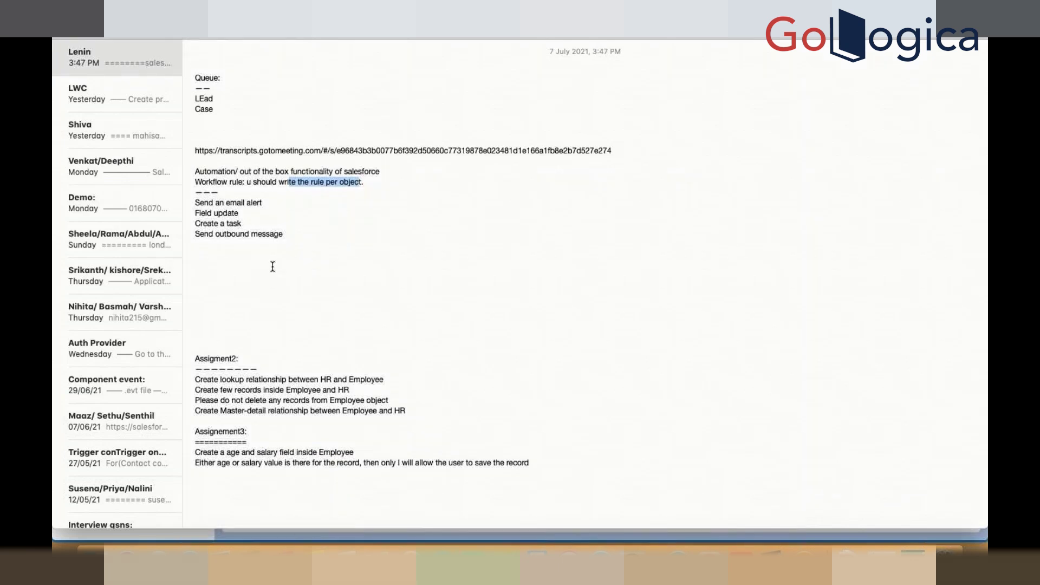
click(194, 202)
drag(194, 202, 279, 235)
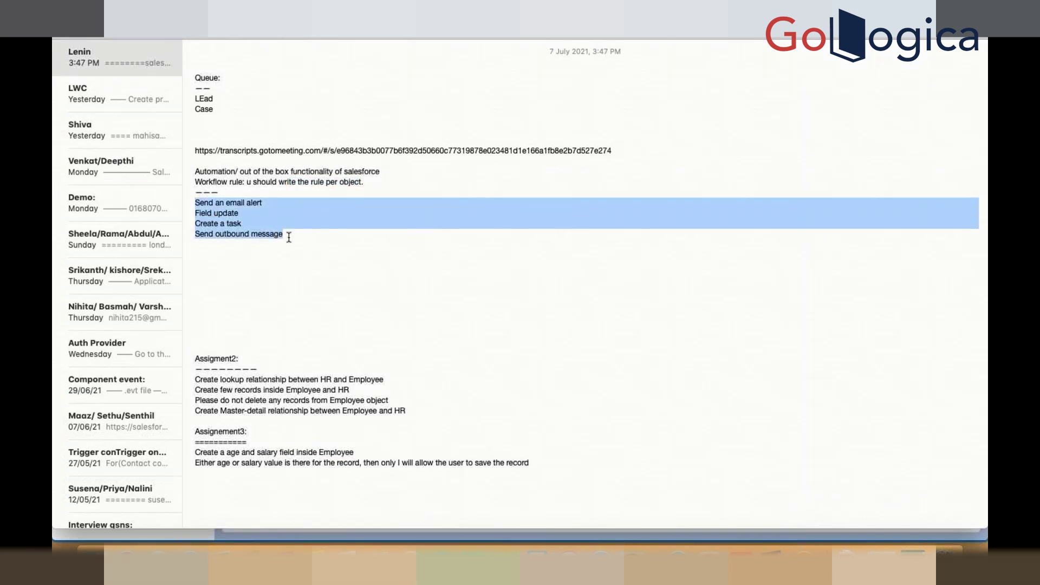
key(super+Tab)
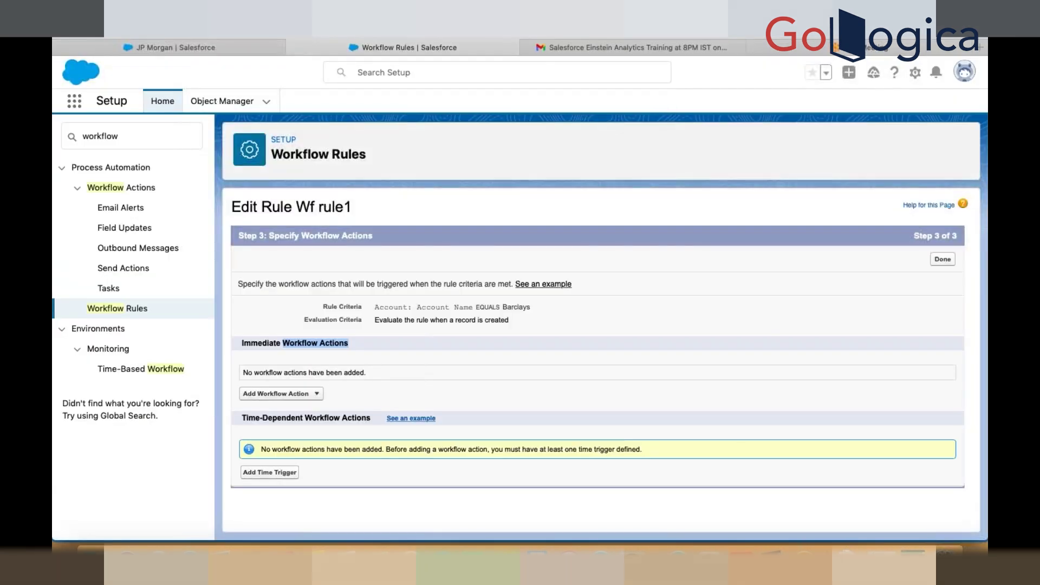
Step: Add a new email alert as an immediate workflow action, with the description "New email notification"
click(319, 395)
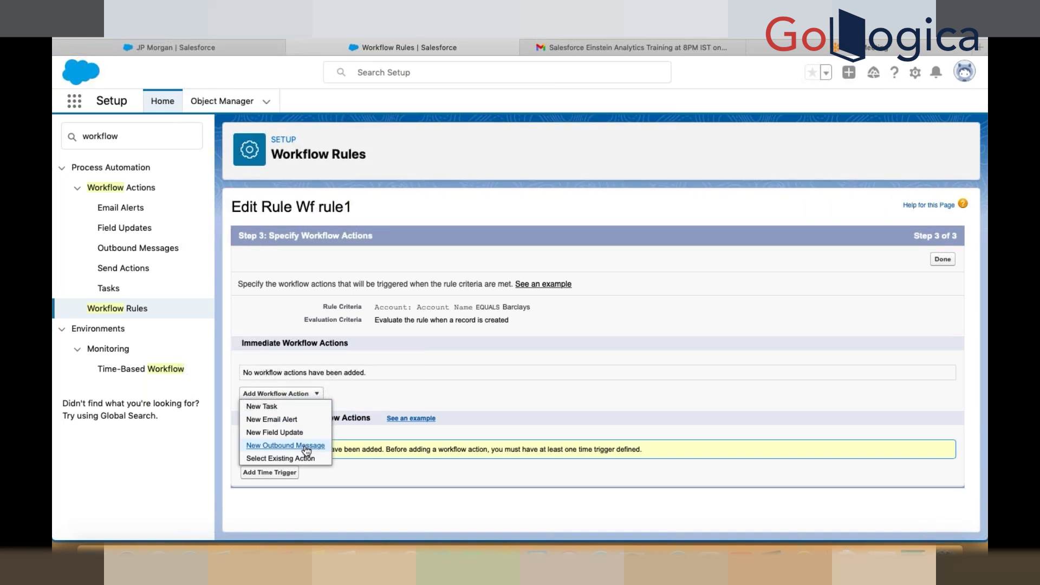
click(279, 426)
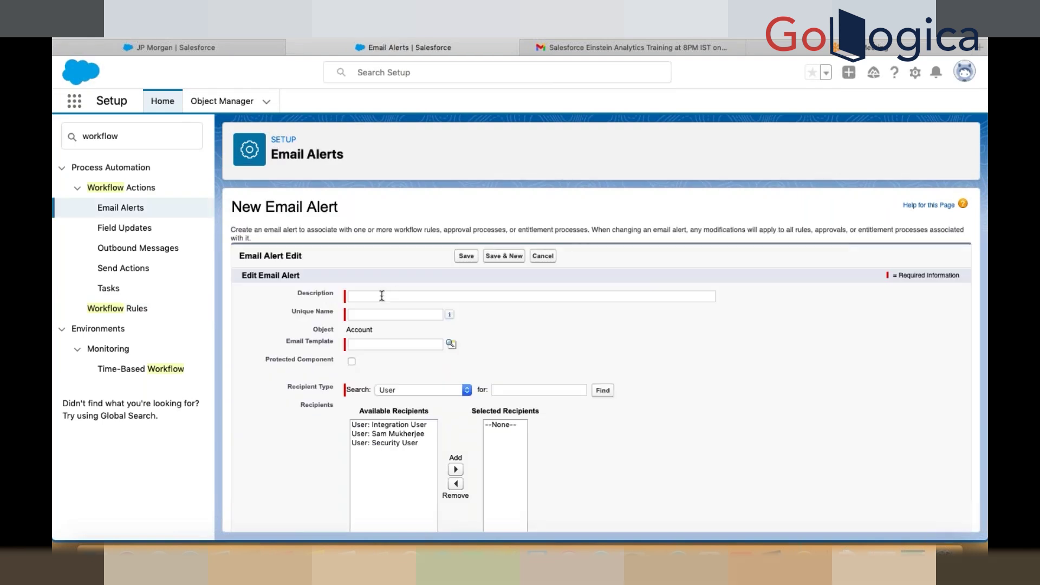
click(382, 296)
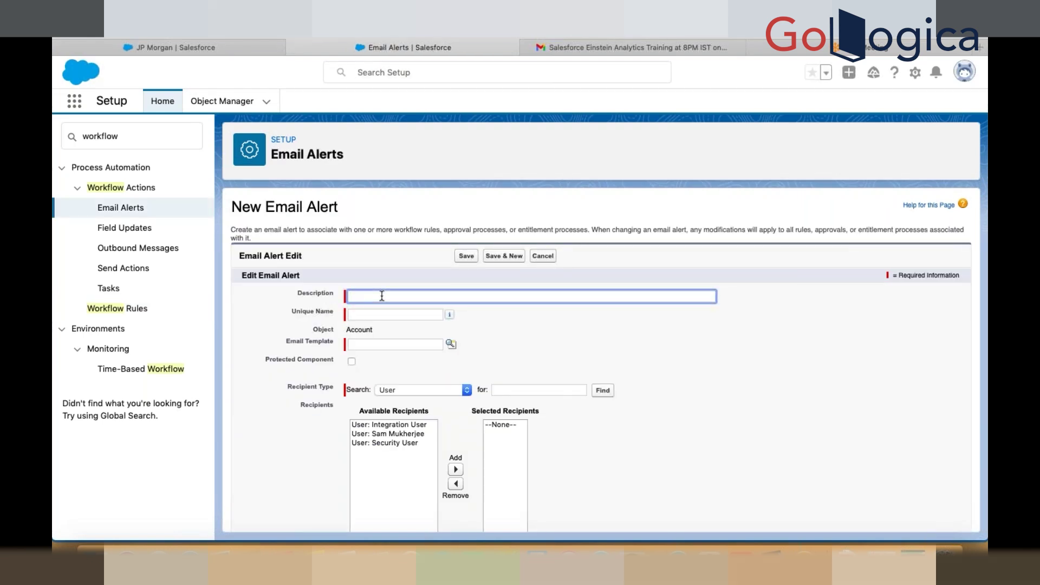
text(New email notification)
click(533, 328)
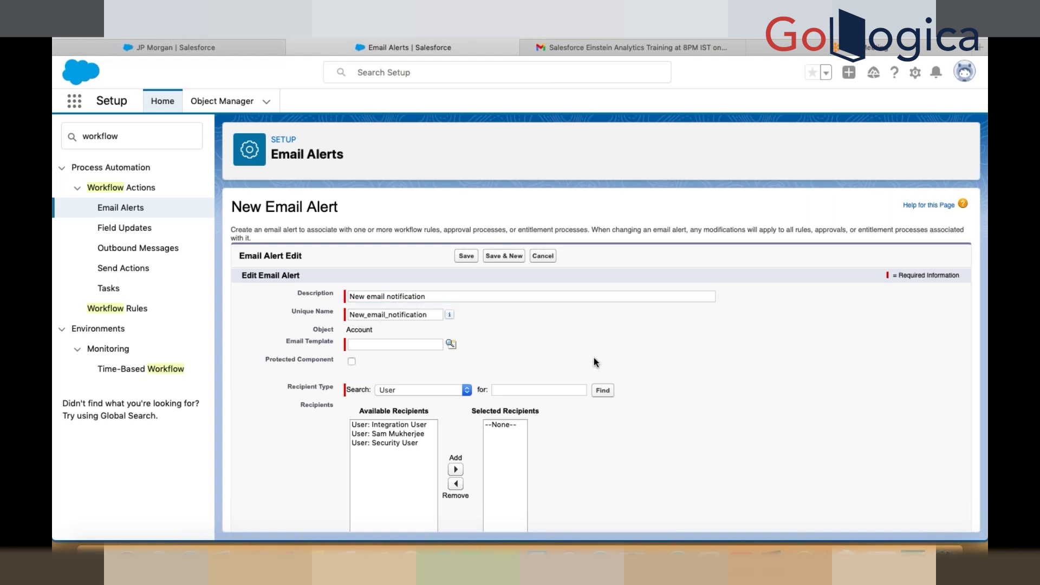
Step: Look up the alert's email template and choose Marketing: Product Inquiry Response in place of the New Customer Email template
scroll(541, 336, down, 1)
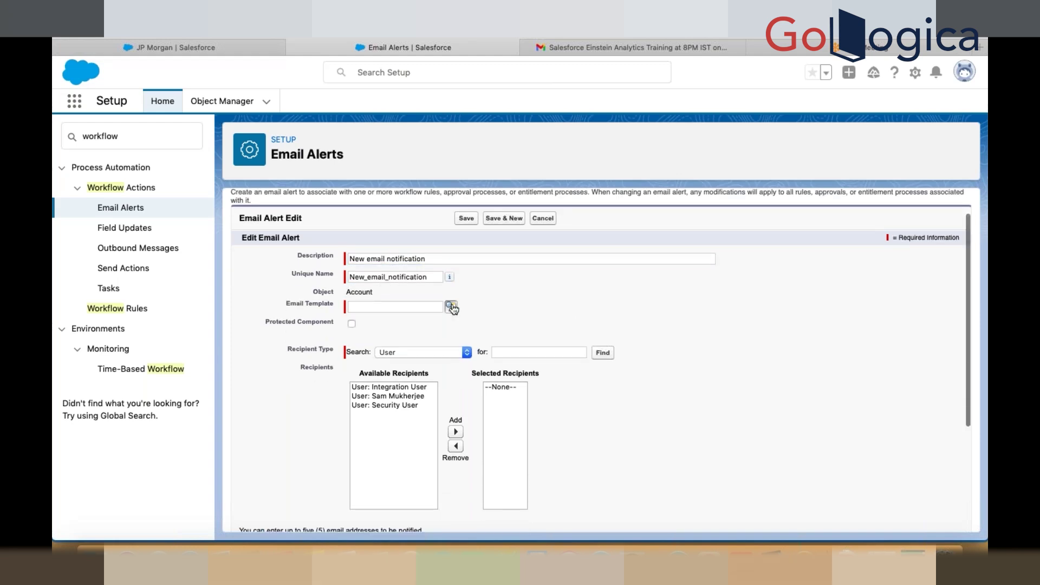
click(453, 309)
click(279, 329)
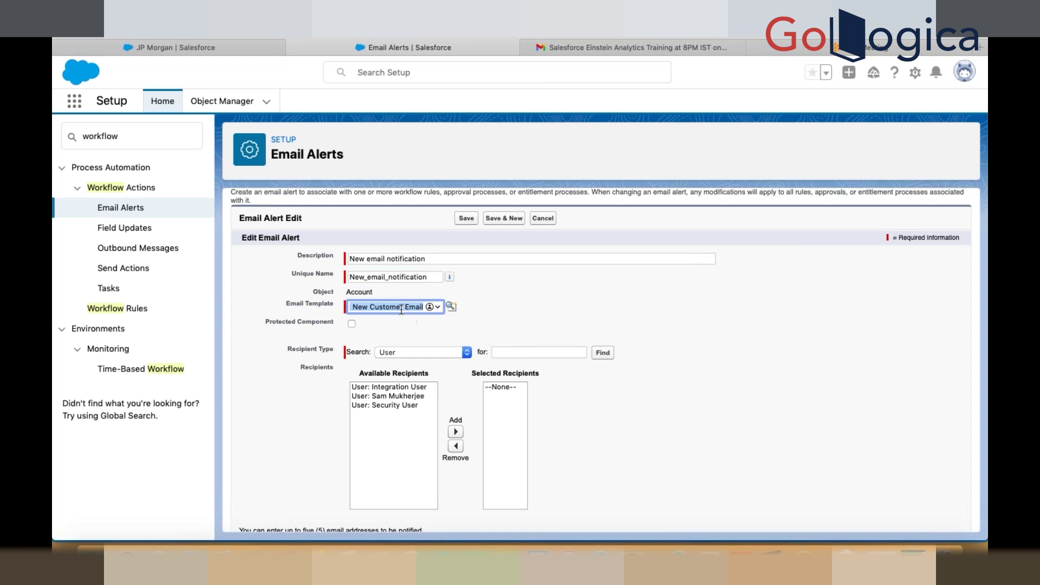
key(BackSpace)
click(451, 306)
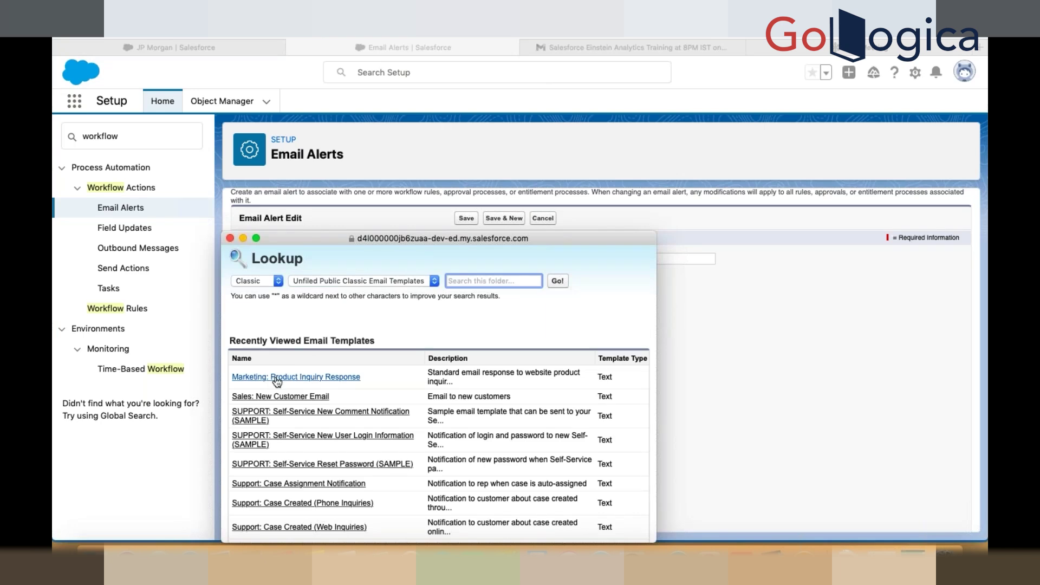
click(277, 377)
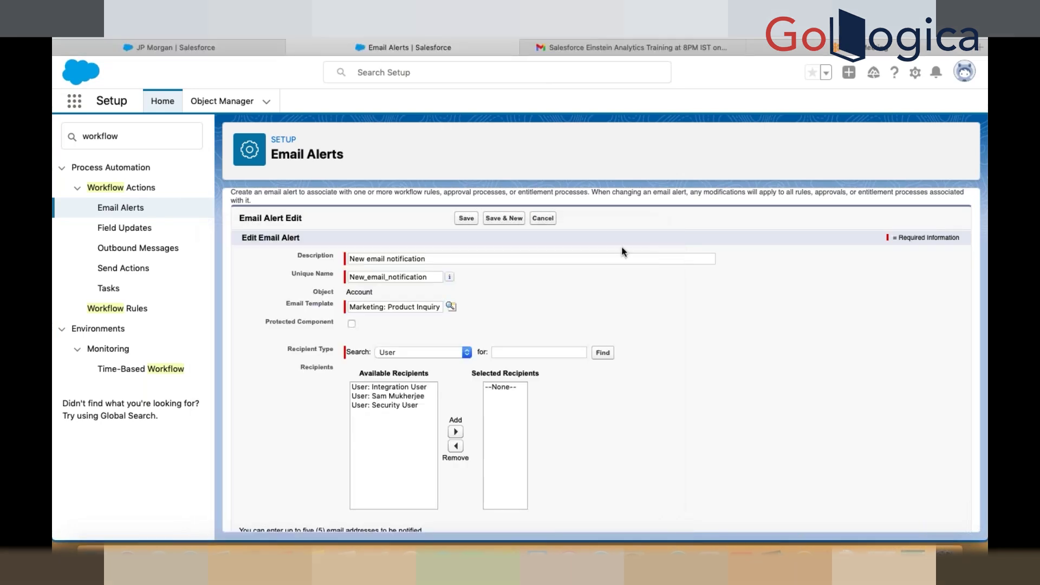
Step: Add the named personal user as the alert's selected recipient and save the email alert
scroll(650, 319, down, 5)
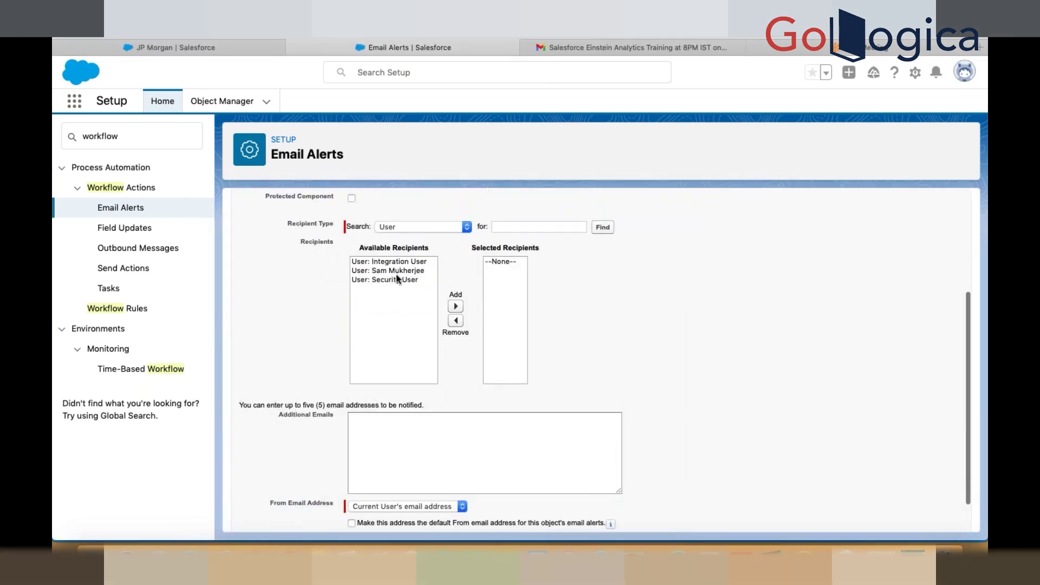
click(393, 270)
click(456, 307)
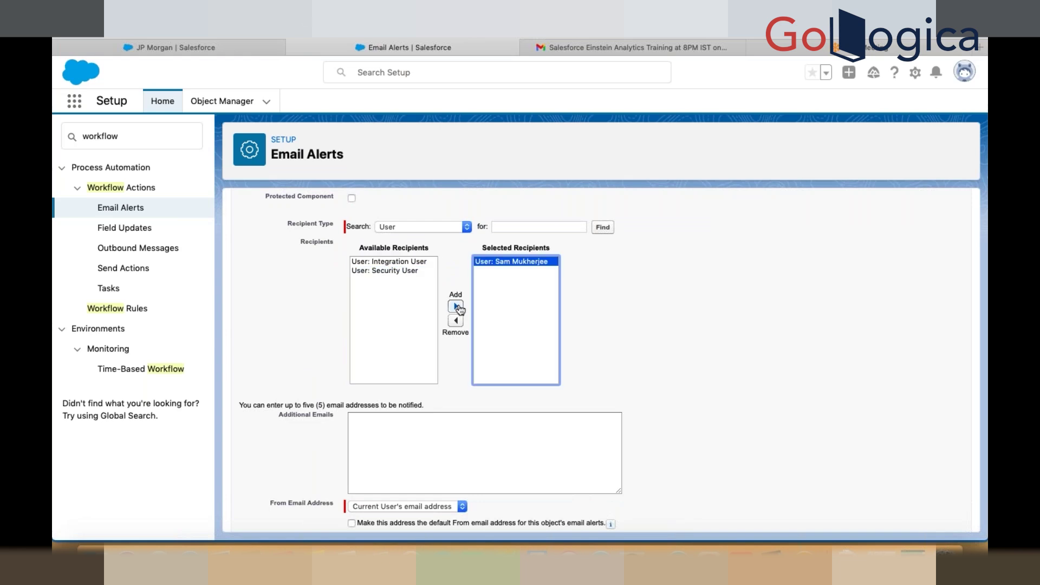
click(659, 296)
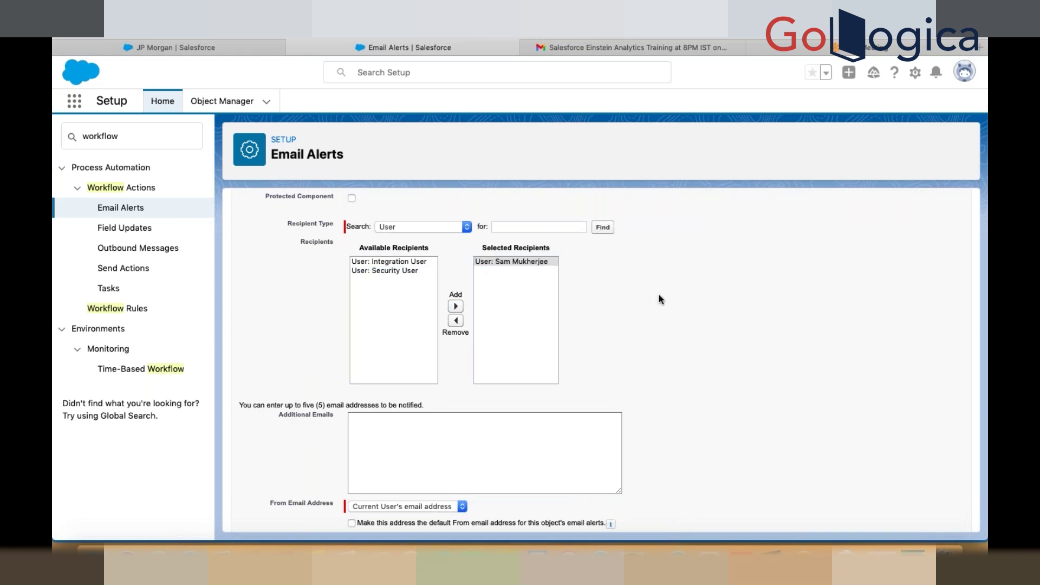
scroll(558, 339, down, 3)
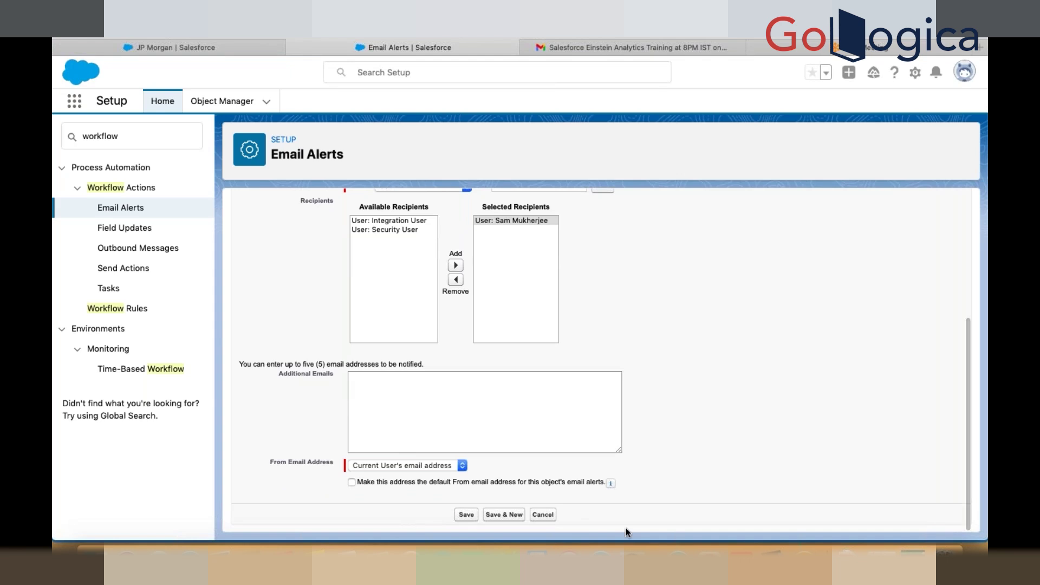
click(466, 516)
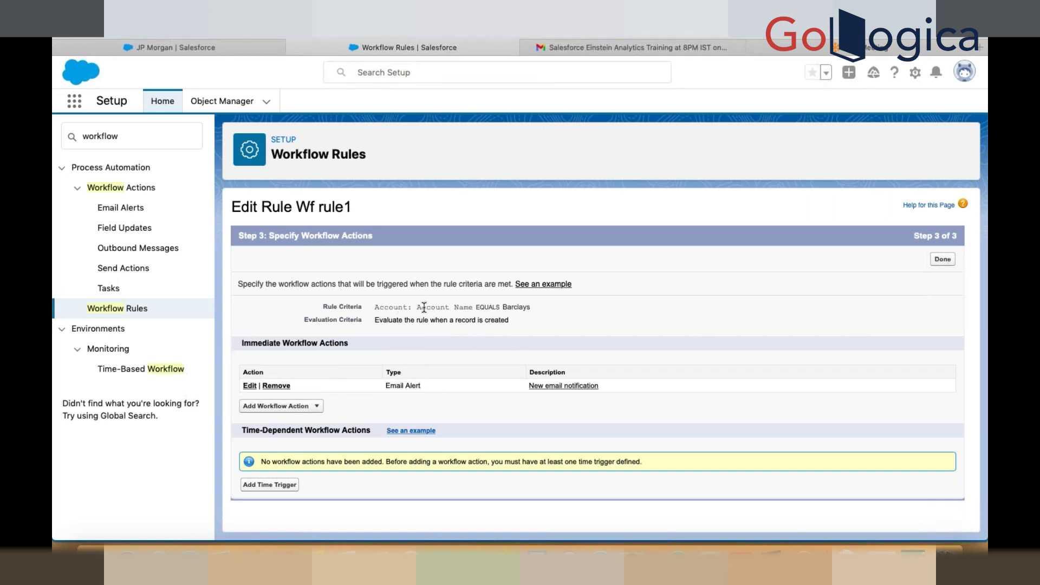
Step: Highlight the Account Name criterion and finish specifying the rule's workflow actions
drag(423, 307, 541, 311)
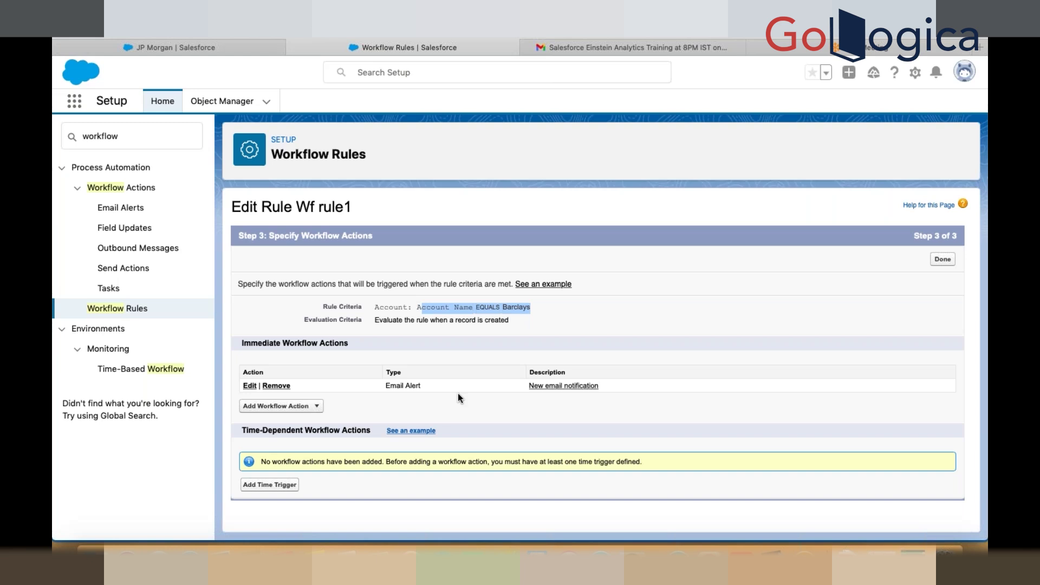
click(936, 265)
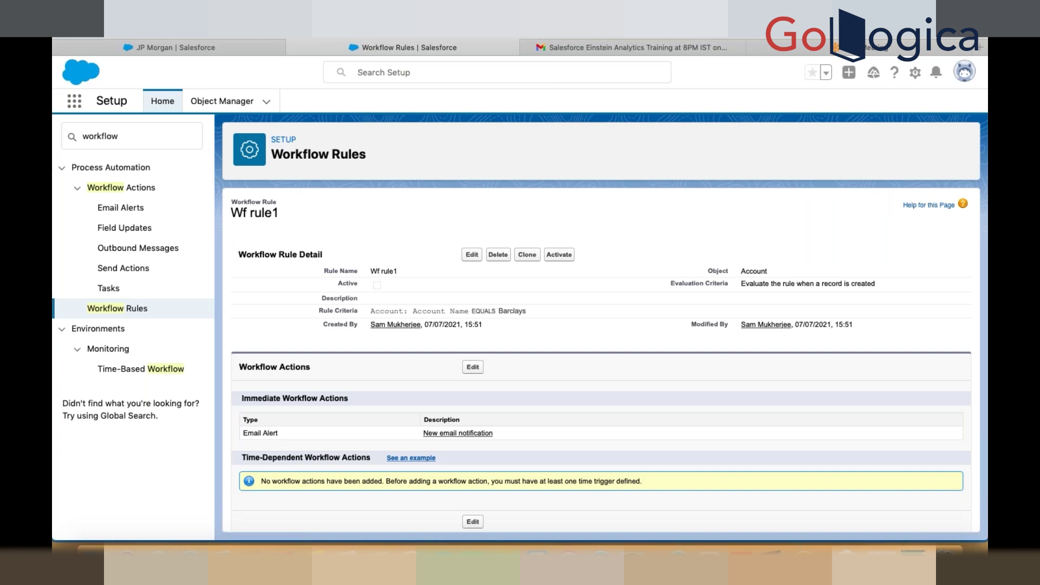
Step: Try to activate the workflow rule Wf rule1 from its detail page
click(564, 257)
click(560, 254)
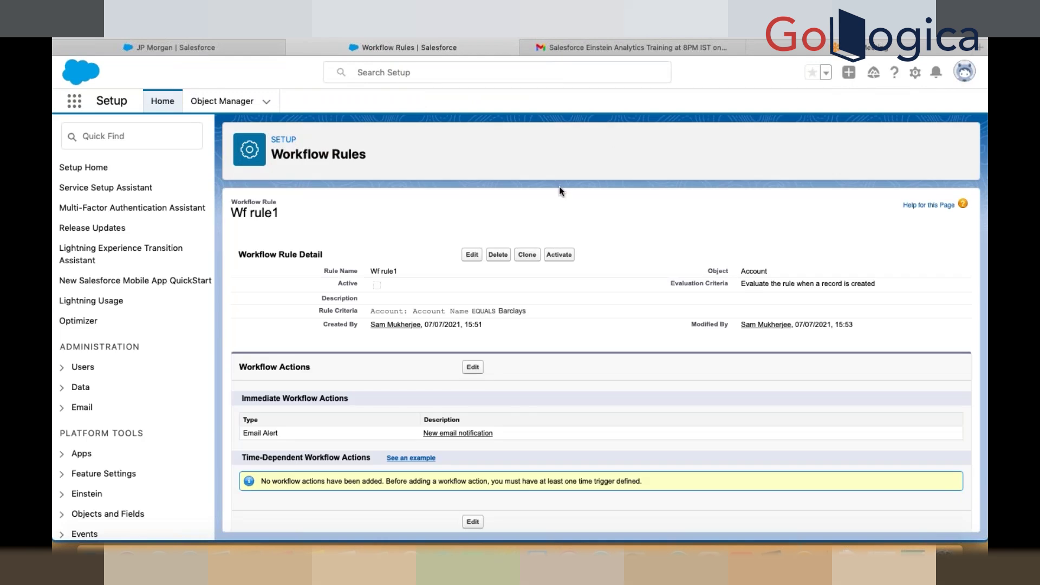
click(559, 255)
click(559, 256)
Step: Switch to Salesforce Classic and open Setup
click(964, 71)
click(824, 259)
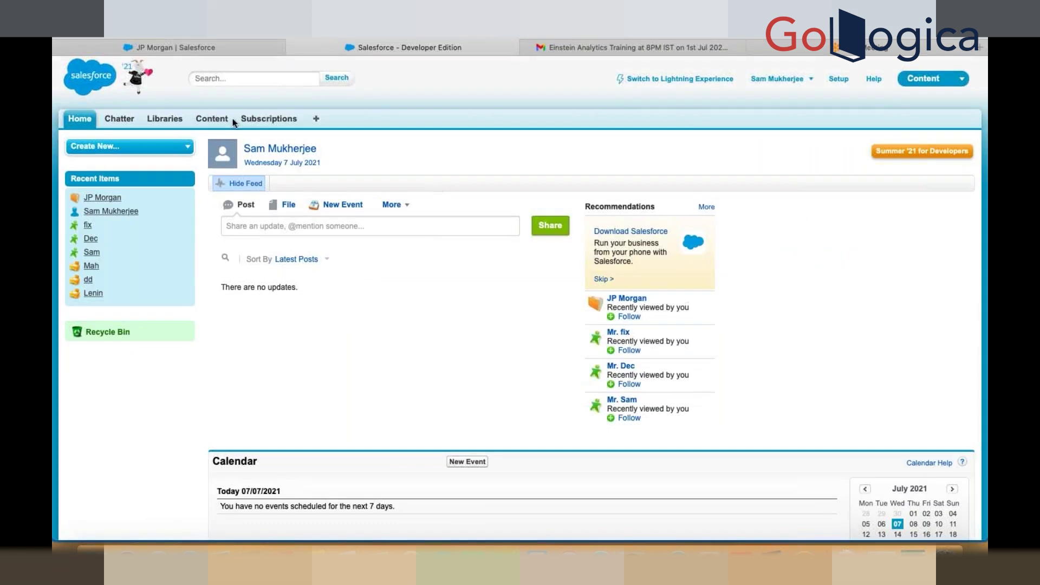
click(839, 80)
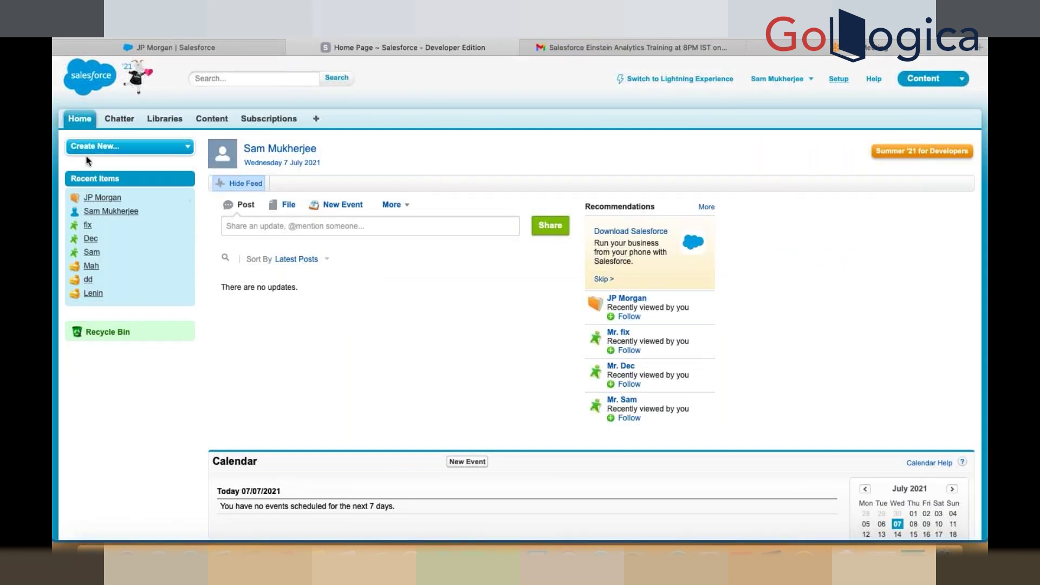
Step: Search Setup for "workflo", open Workflow Rules, and continue past the introduction with "Don't show me this page again" checked
text(w)
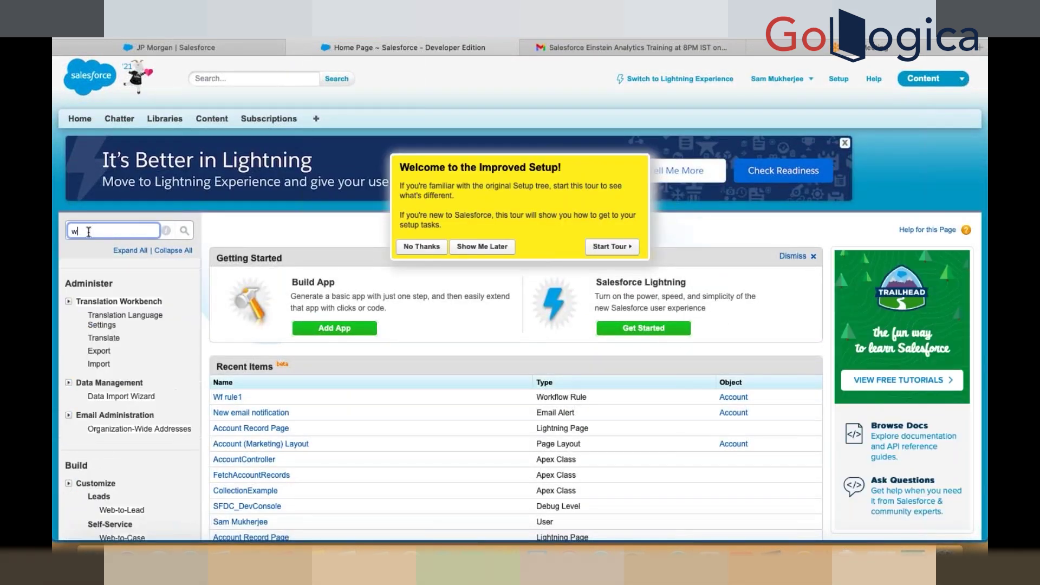
text(orkflo)
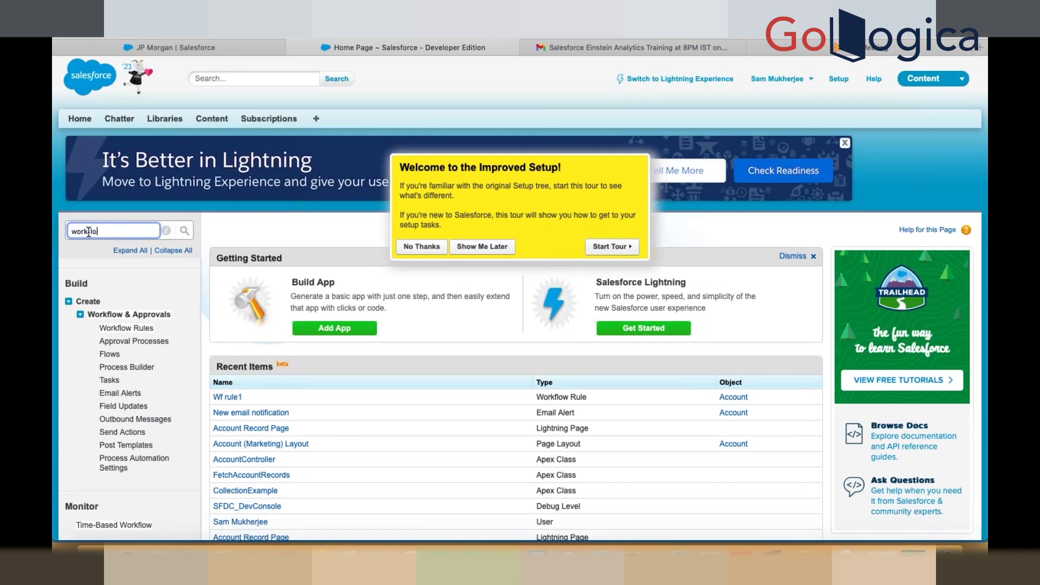
click(116, 329)
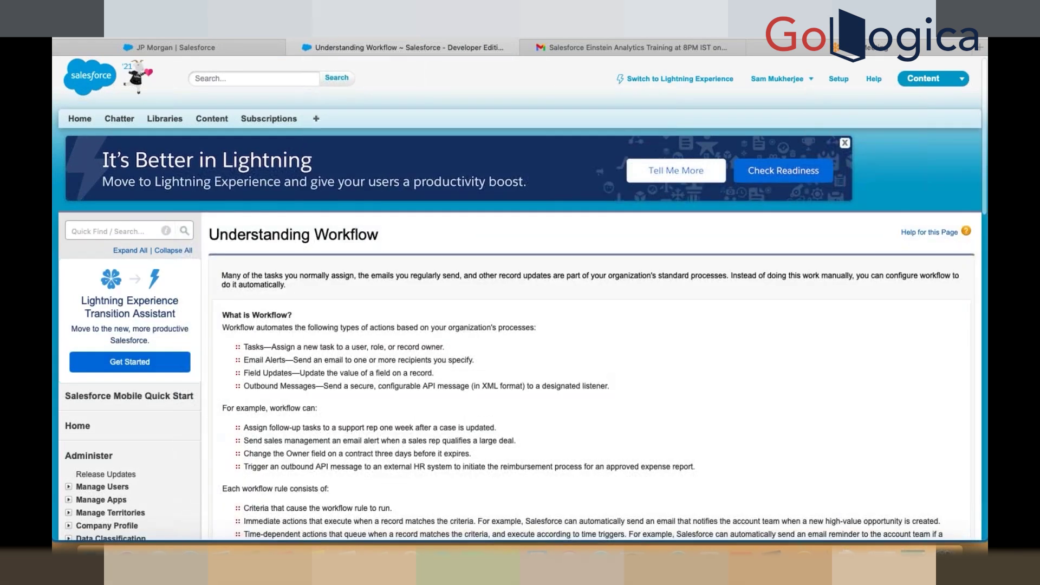
scroll(227, 242, down, 6)
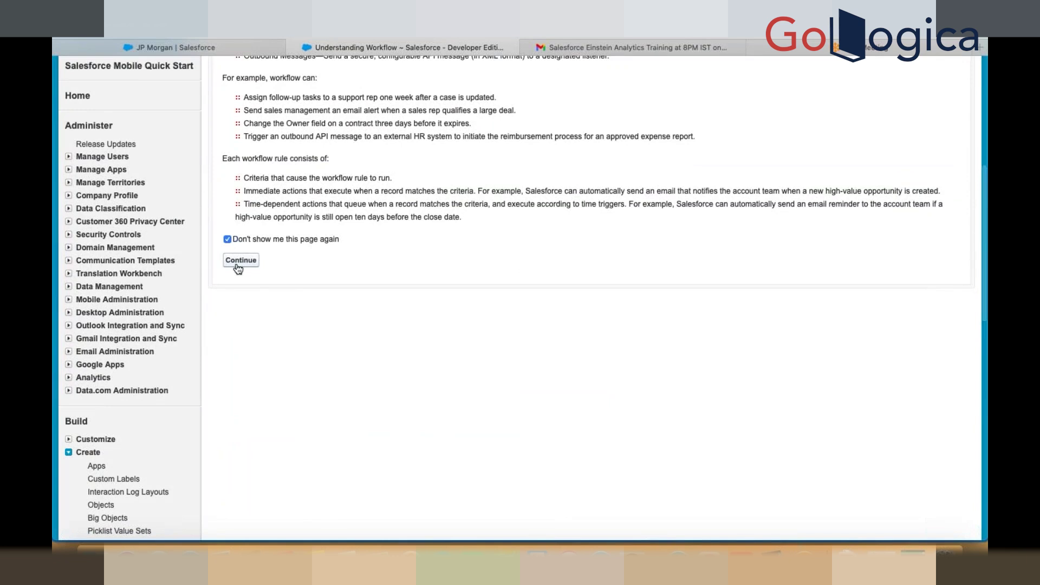
click(236, 265)
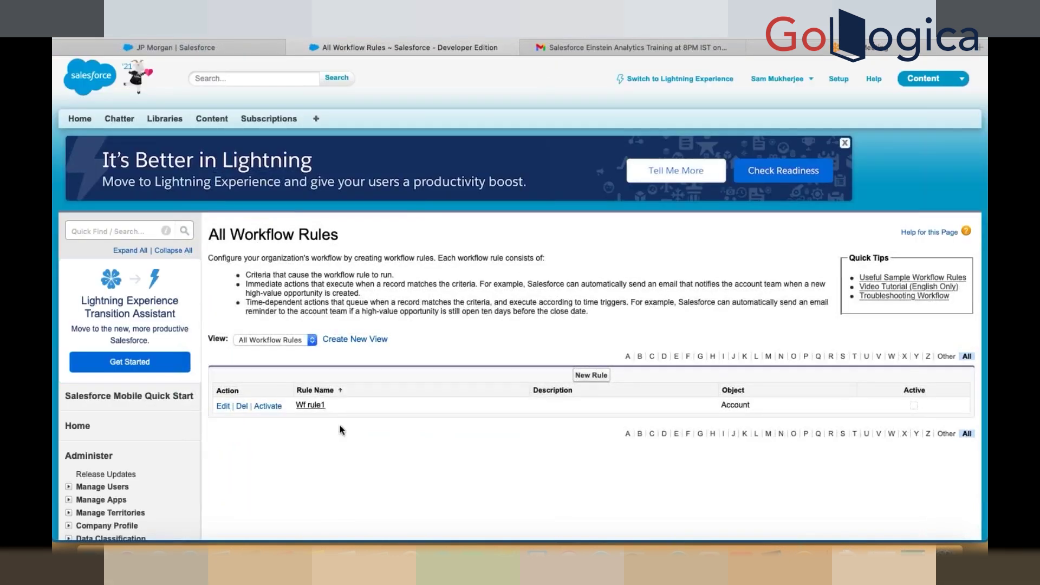
Step: Open Wf rule1 from the workflow rules list and activate it
click(311, 405)
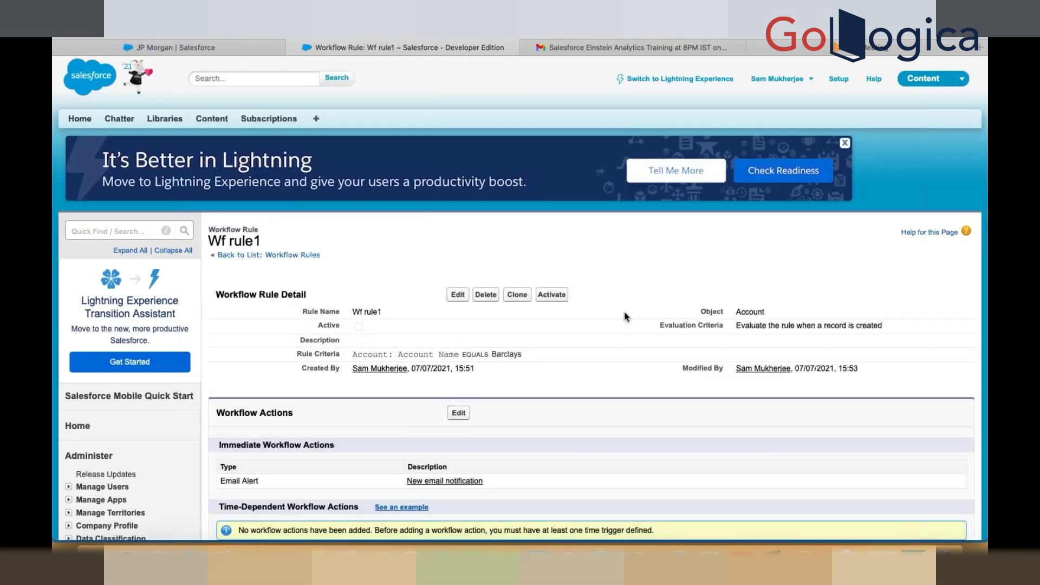
click(550, 296)
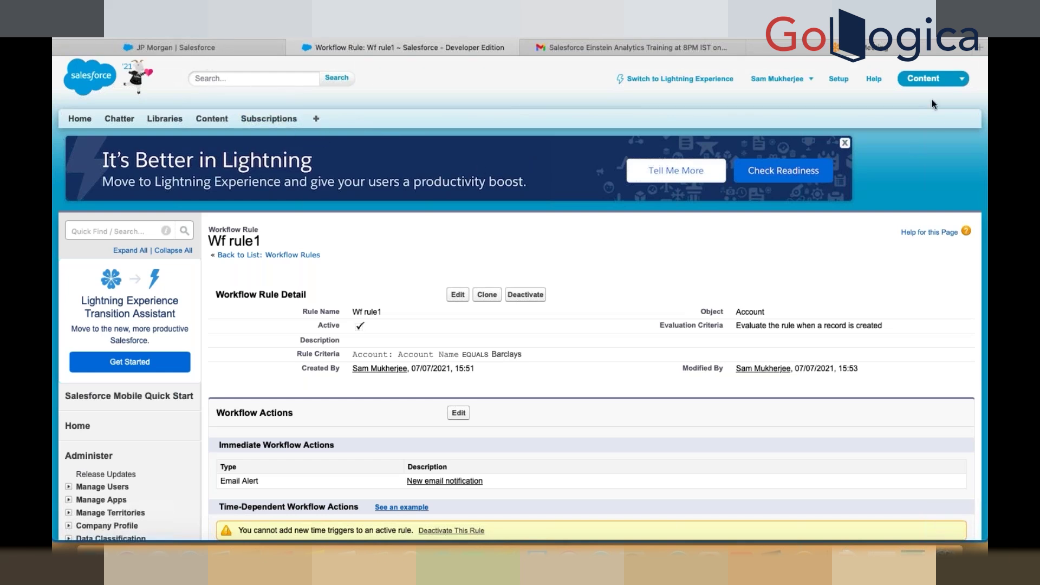
Step: Switch to the Sales app and create a new account named Barclays
click(933, 78)
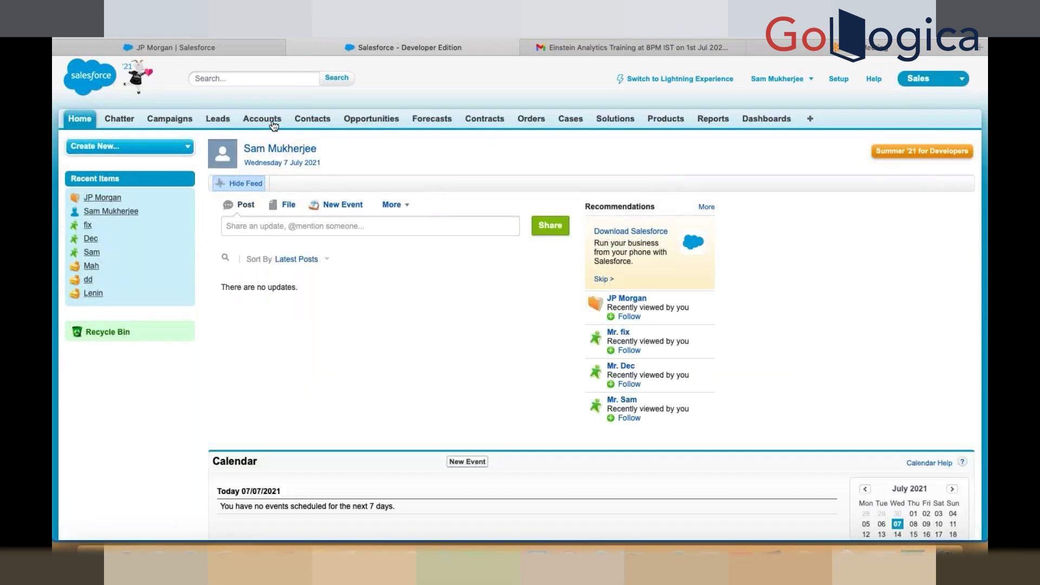
click(270, 120)
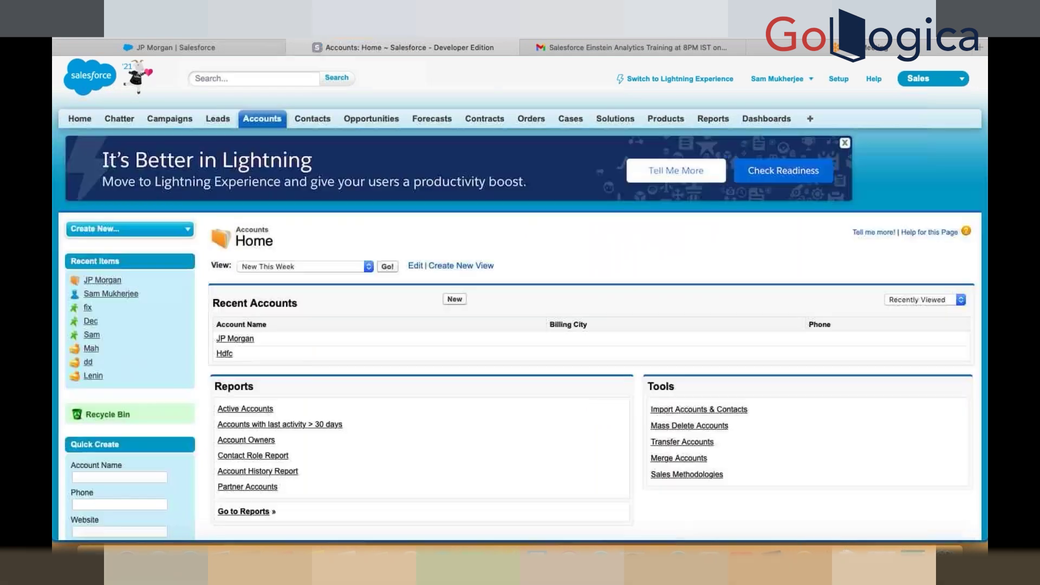
click(454, 299)
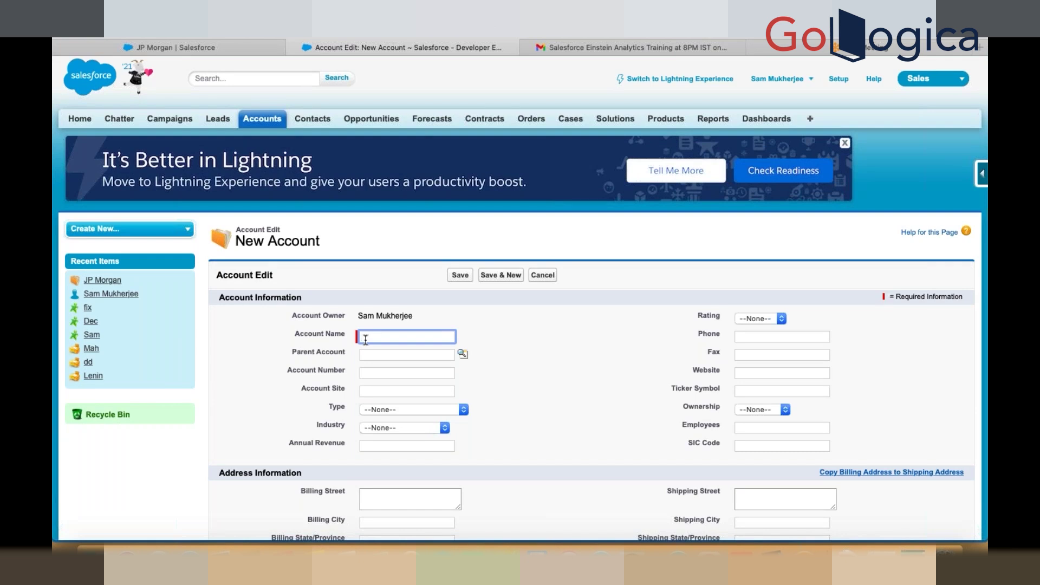
text(Barclays)
click(460, 275)
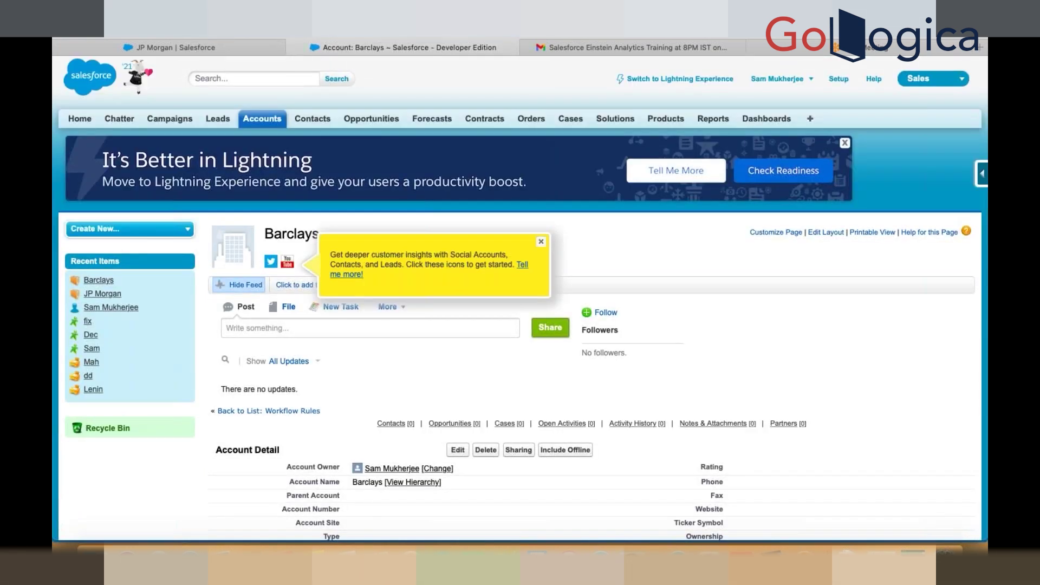
Step: Switch to Gmail, open the inbox and refresh it to check for the workflow's email alert
click(573, 46)
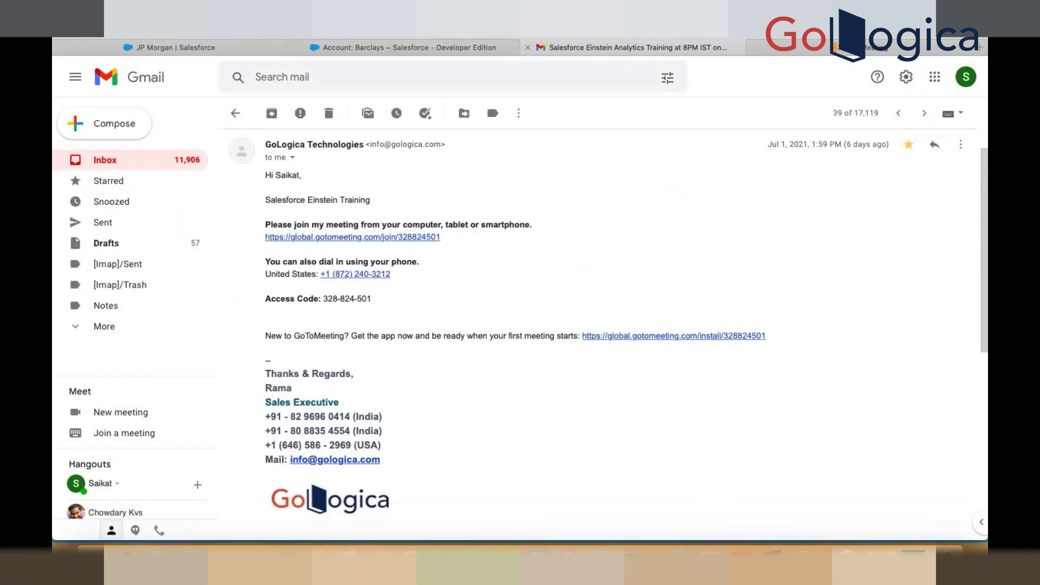
click(136, 160)
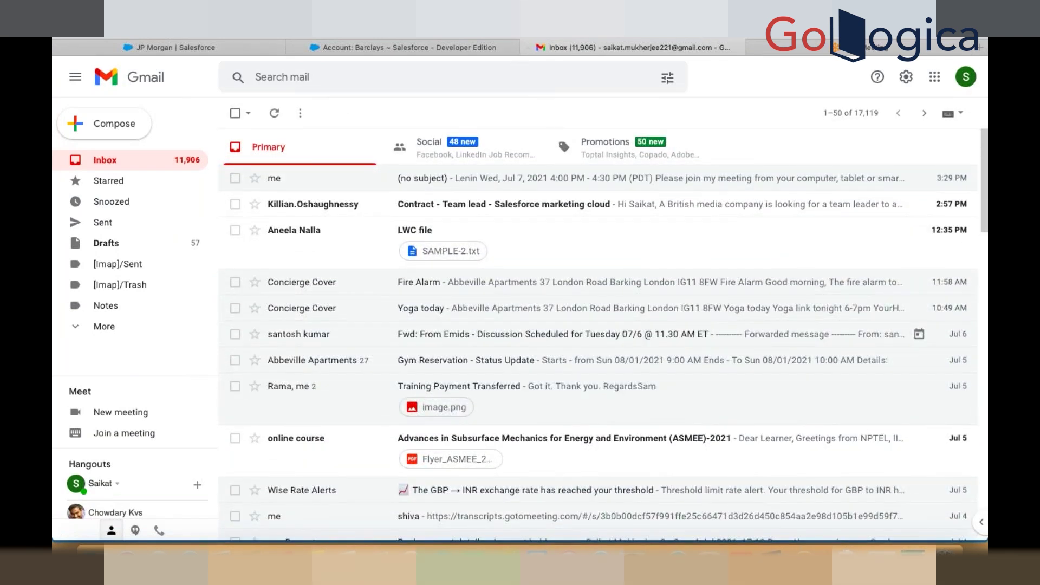
key(super+r)
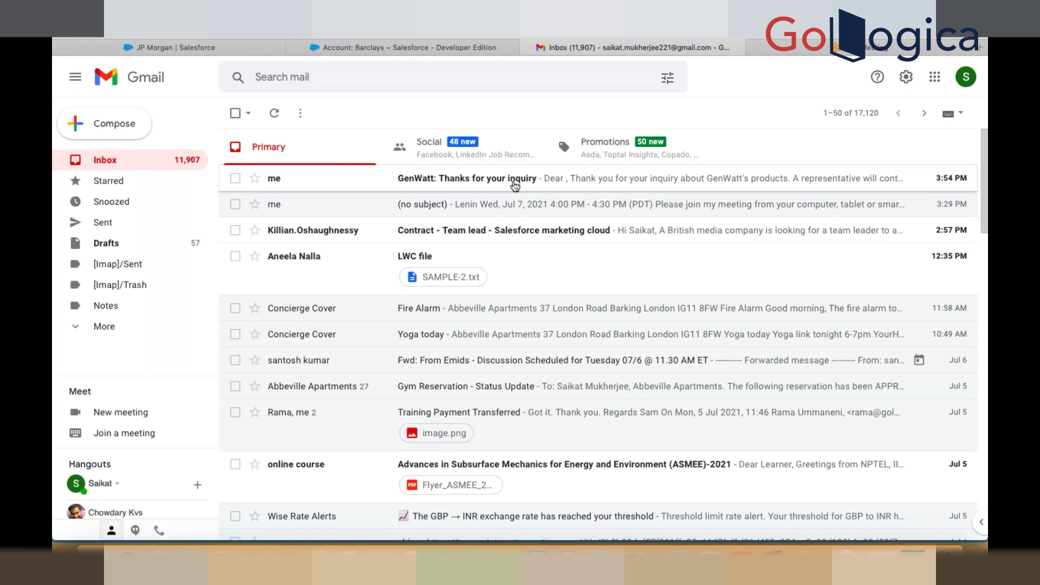
Step: Return to Salesforce Setup, search for "workfl" and open Wf rule1 from the workflow rules list
click(432, 48)
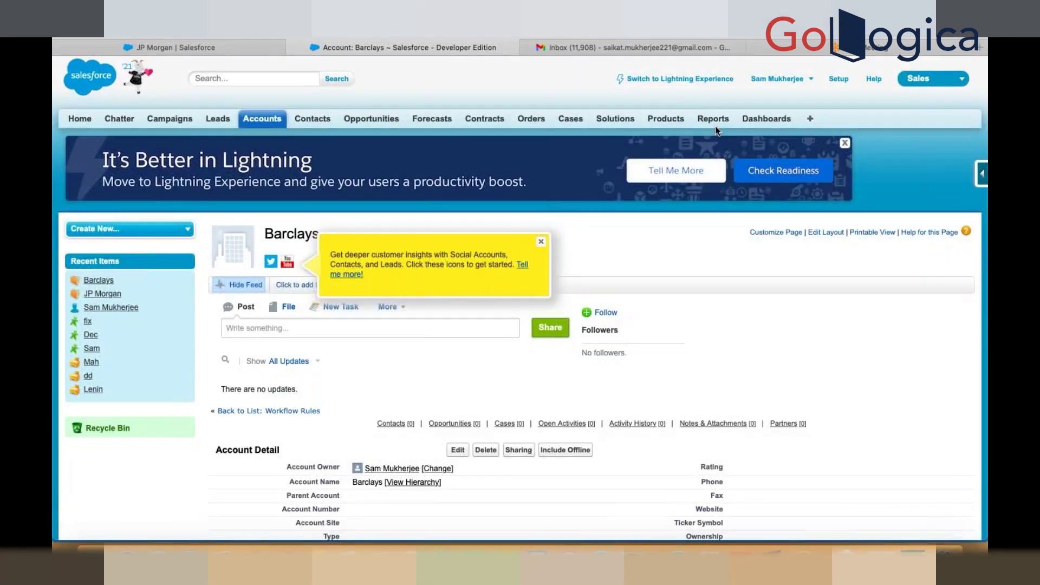
click(837, 80)
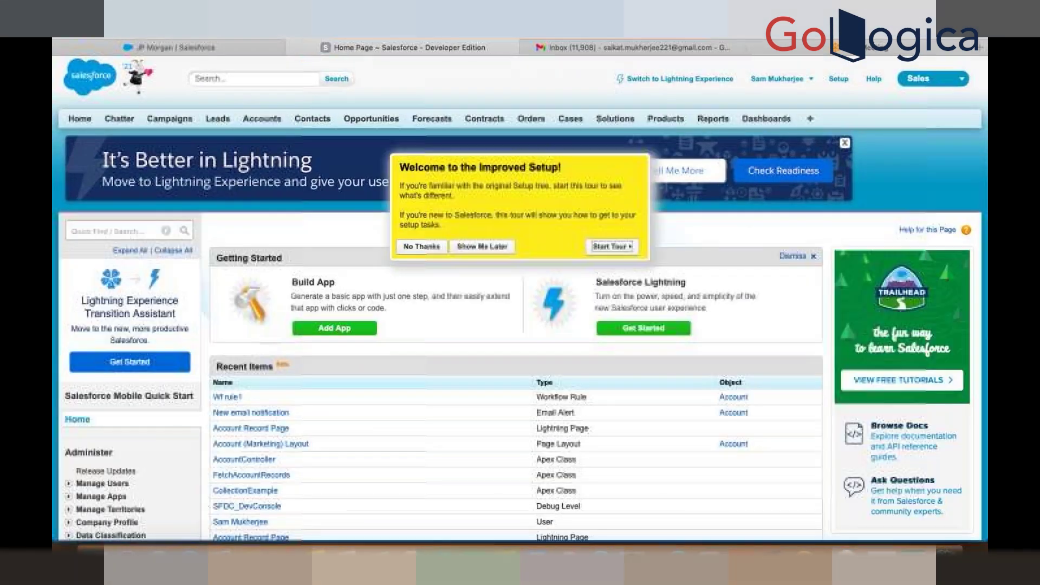
click(99, 233)
text(work)
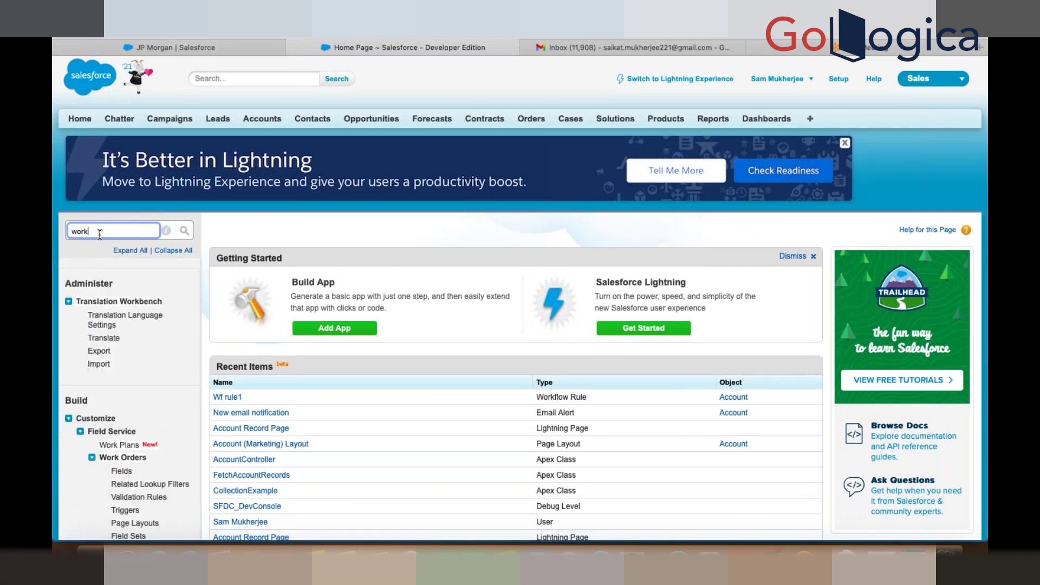
text(flow)
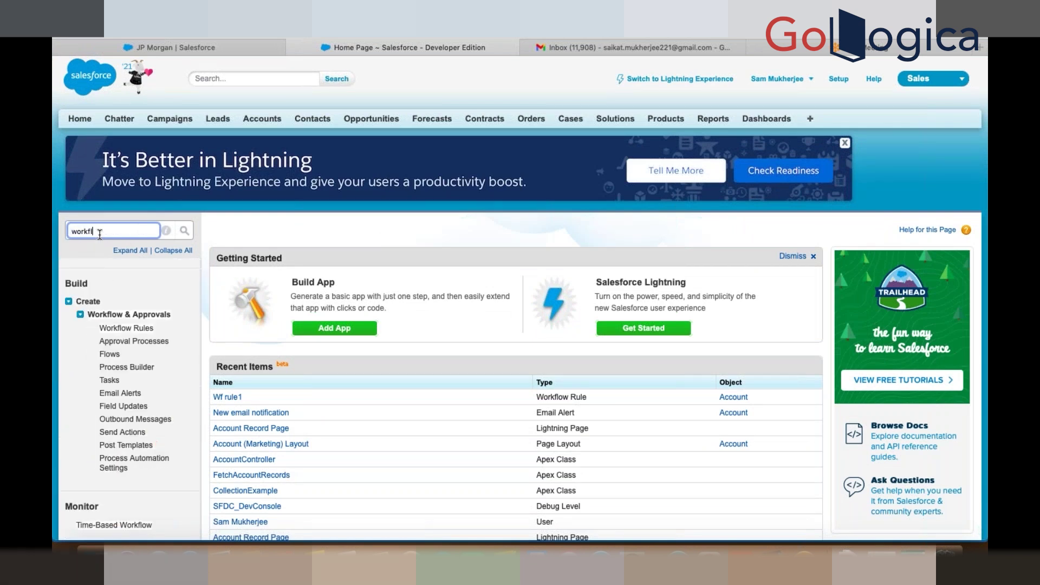
click(126, 328)
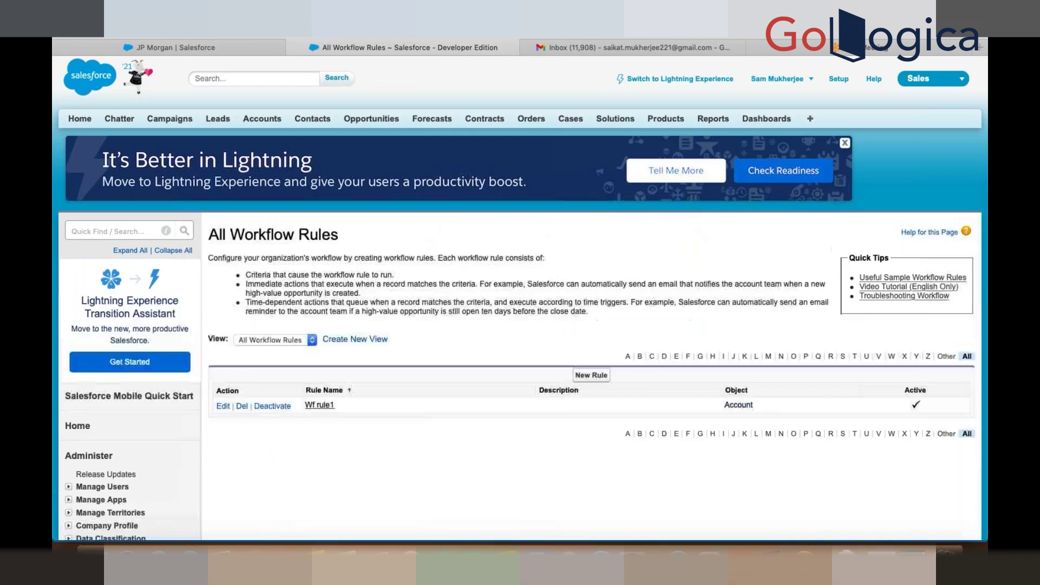
click(316, 406)
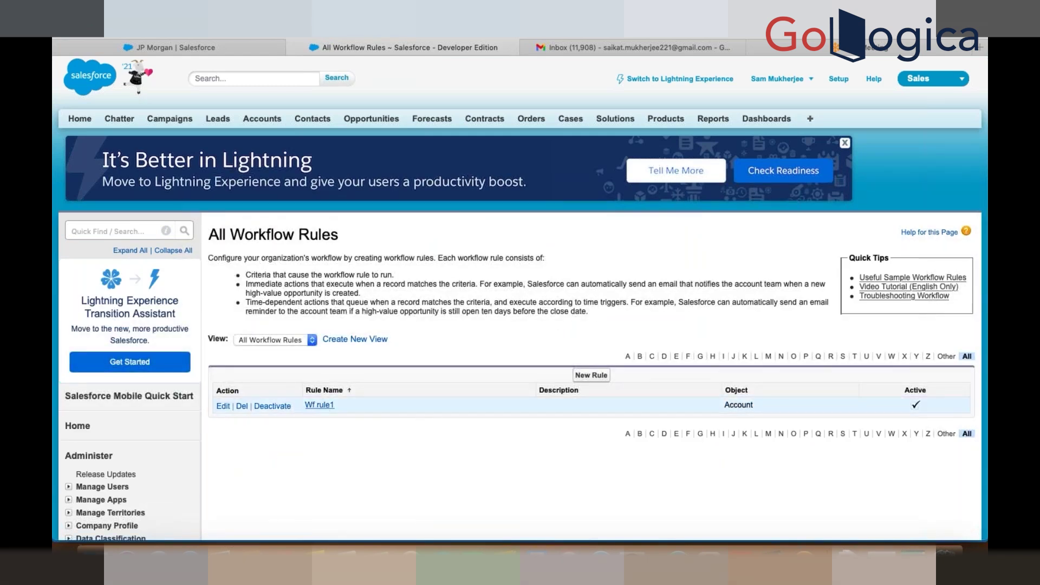
Step: Edit the workflow actions of Wf rule1 and add a new field update as an immediate action
scroll(528, 386, down, 7)
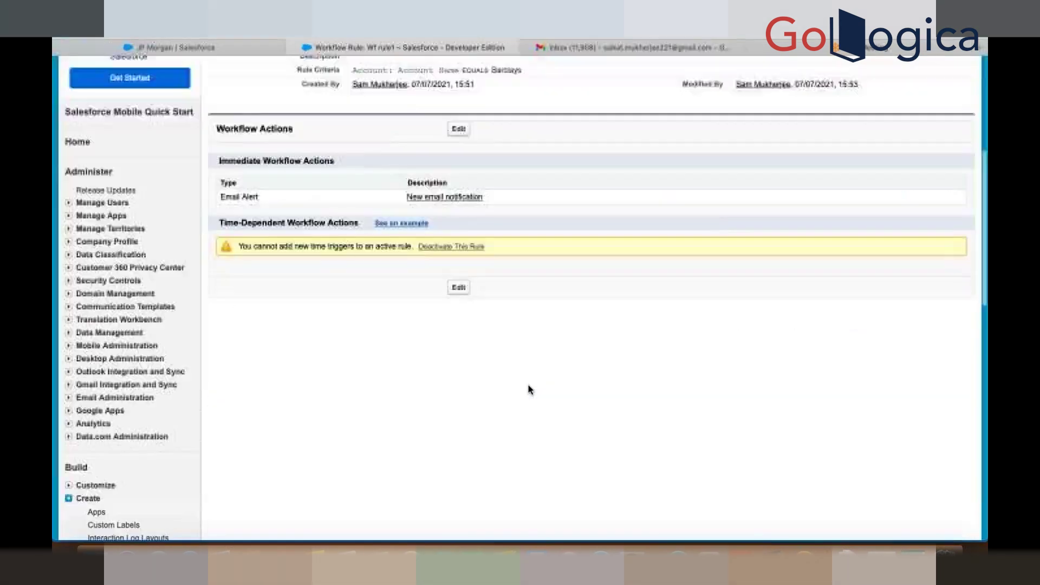
scroll(440, 301, up, 3)
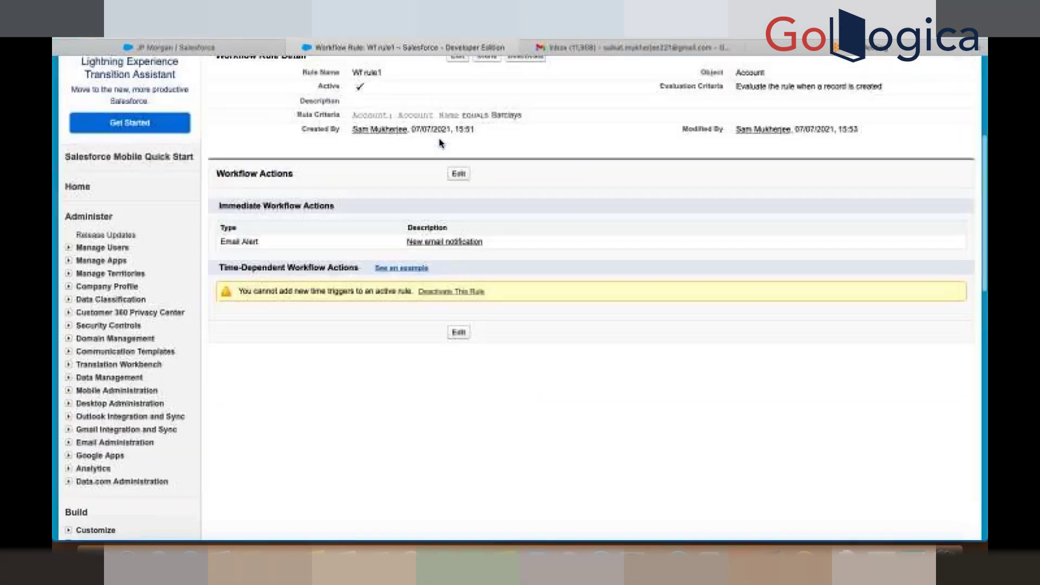
click(461, 337)
scroll(445, 333, down, 4)
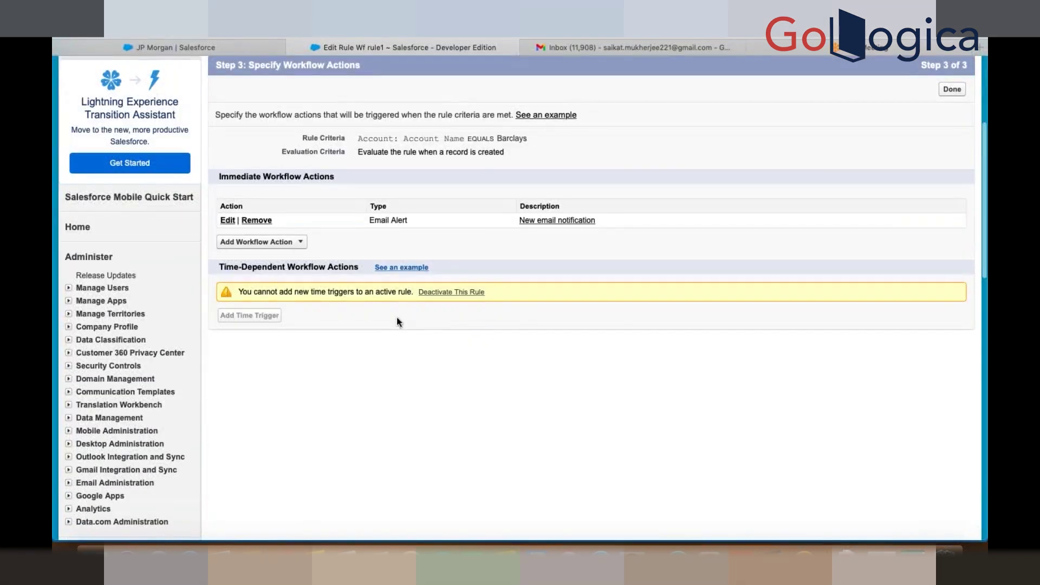
click(300, 243)
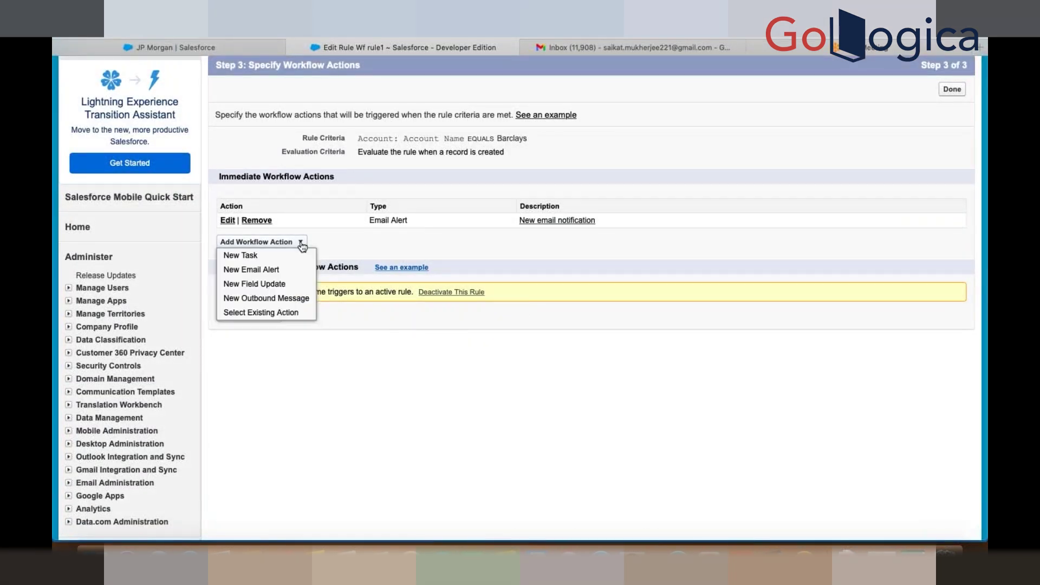
click(260, 285)
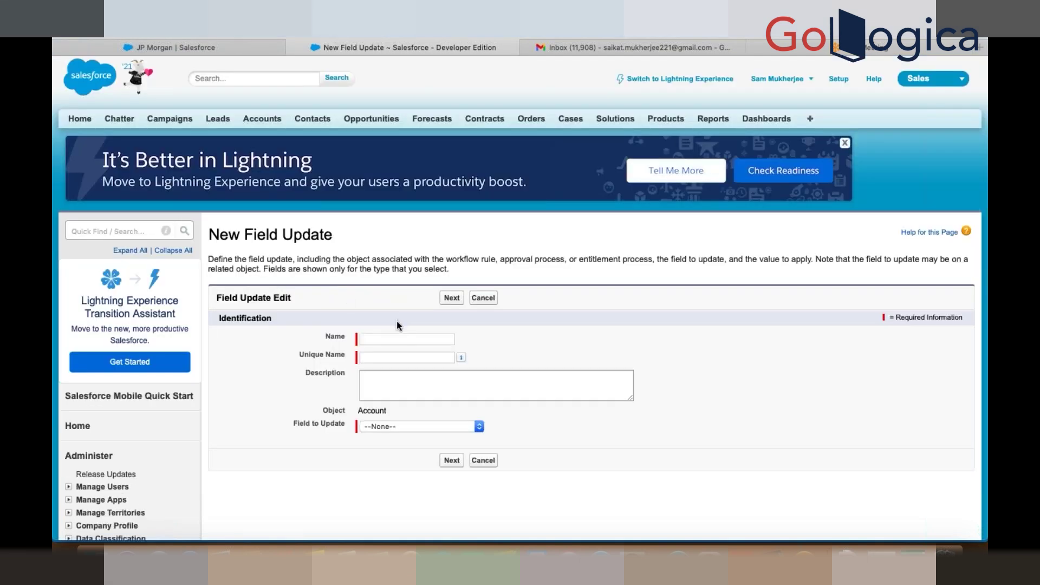
Step: Name the field update "Description field updating", choose Description as the field to update, and continue
click(379, 337)
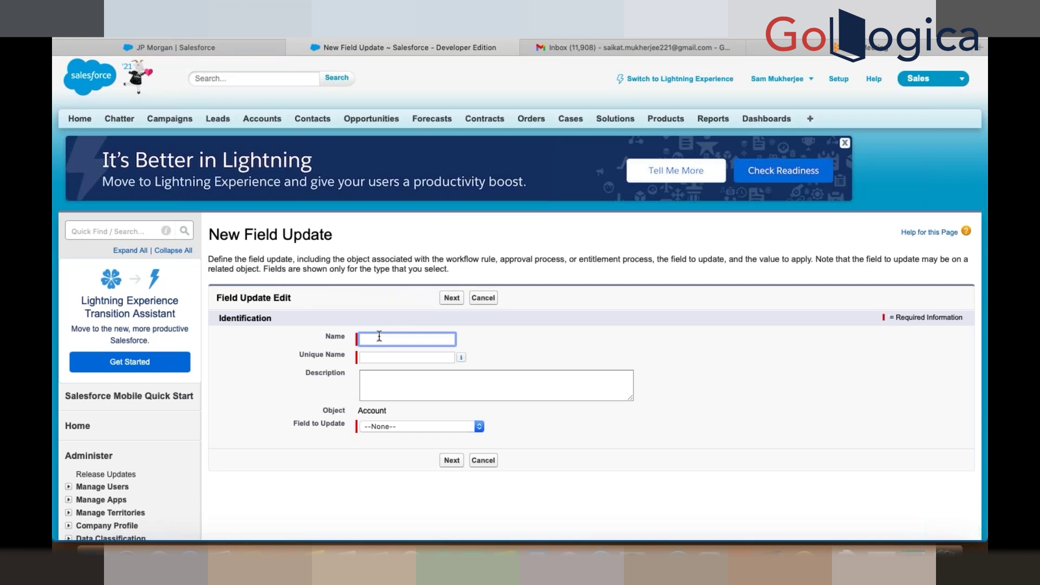
text(Description field updation)
key(Tab)
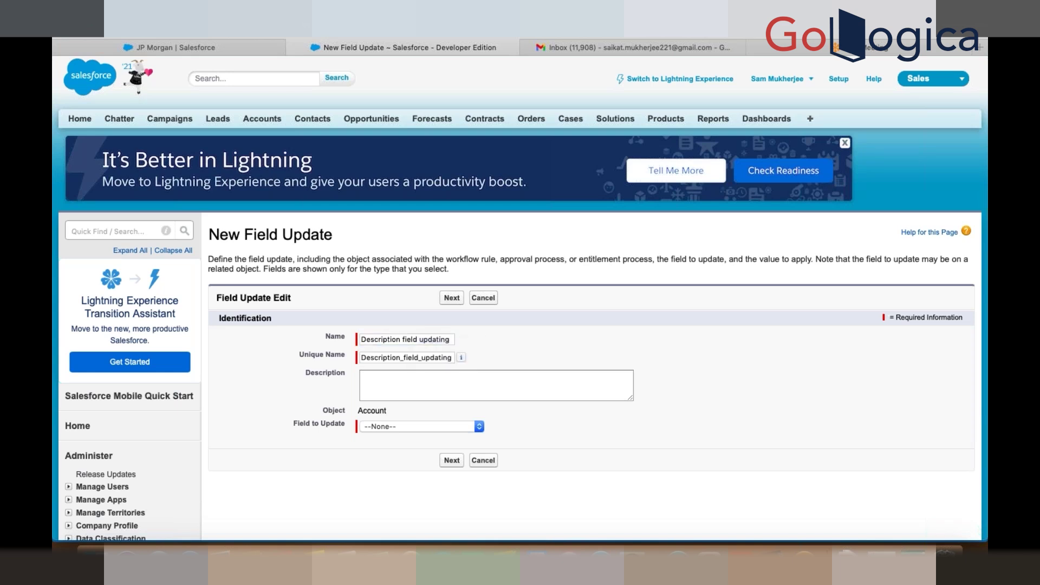
click(381, 427)
scroll(395, 498, down, 3)
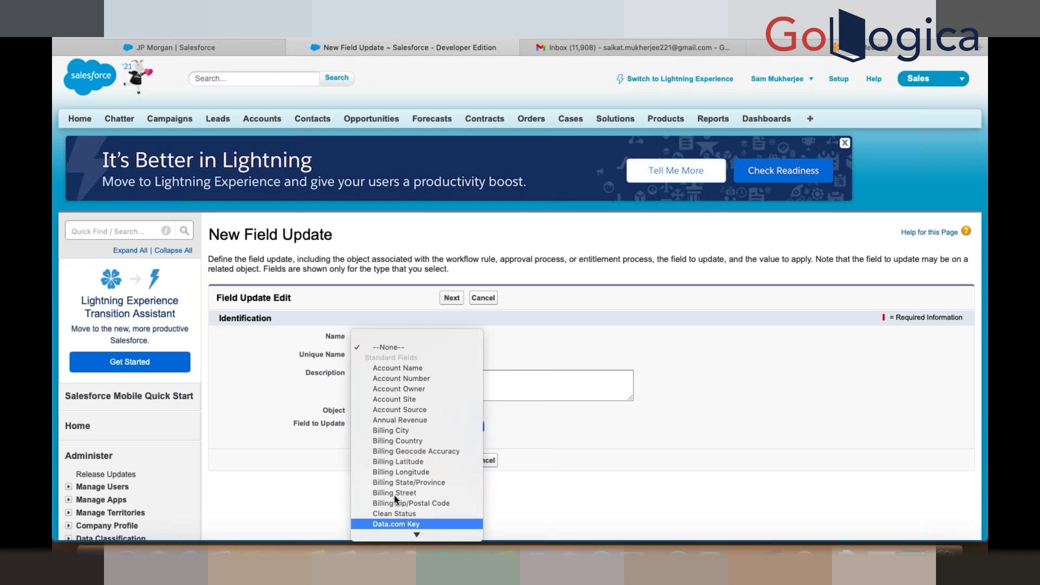
key(Down)
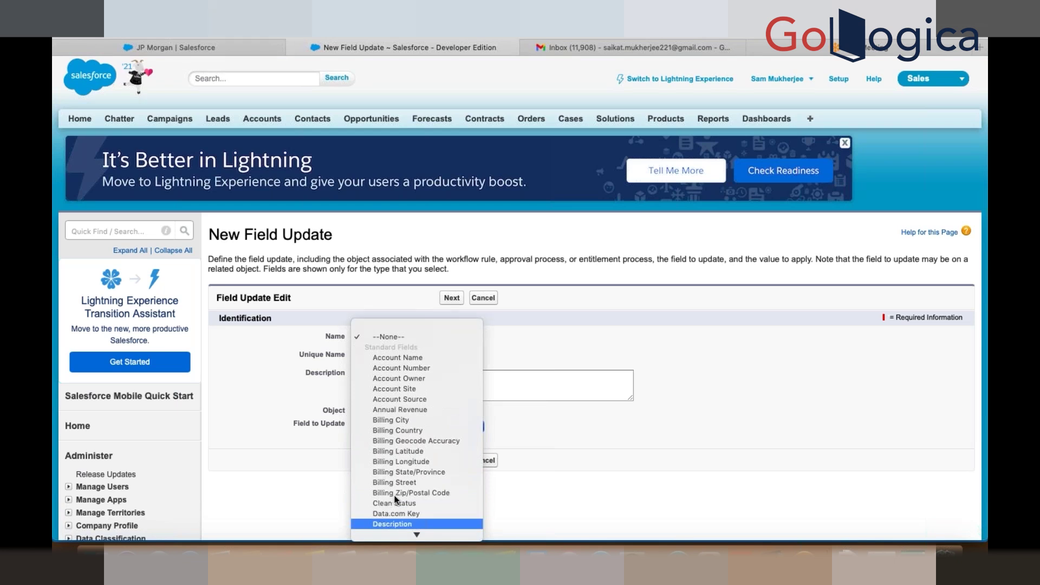
key(Return)
click(450, 460)
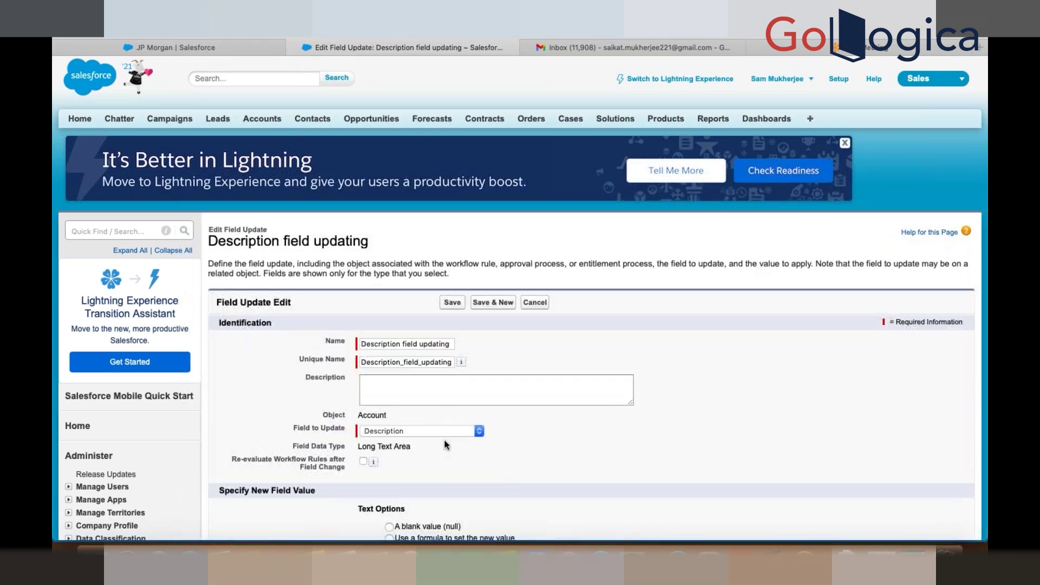
Step: Set the new field value with the formula "Account created successfully" and save the field update
scroll(505, 479, down, 5)
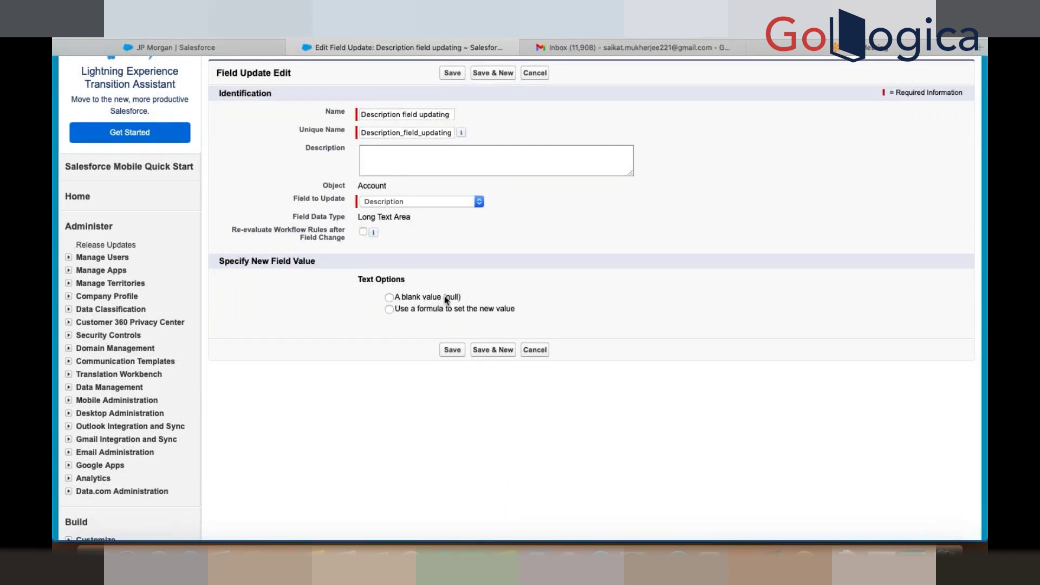
click(389, 309)
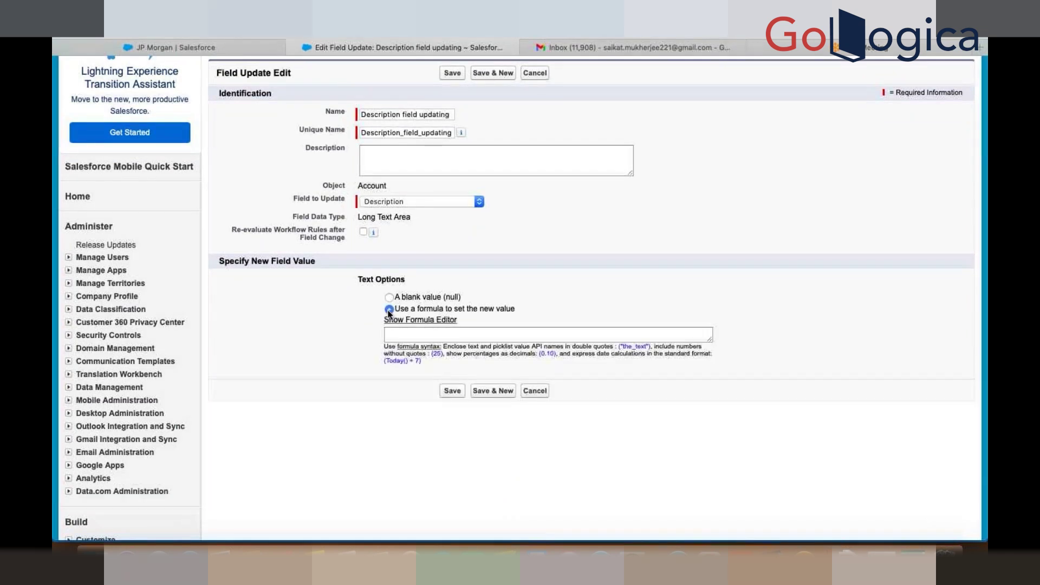
click(397, 335)
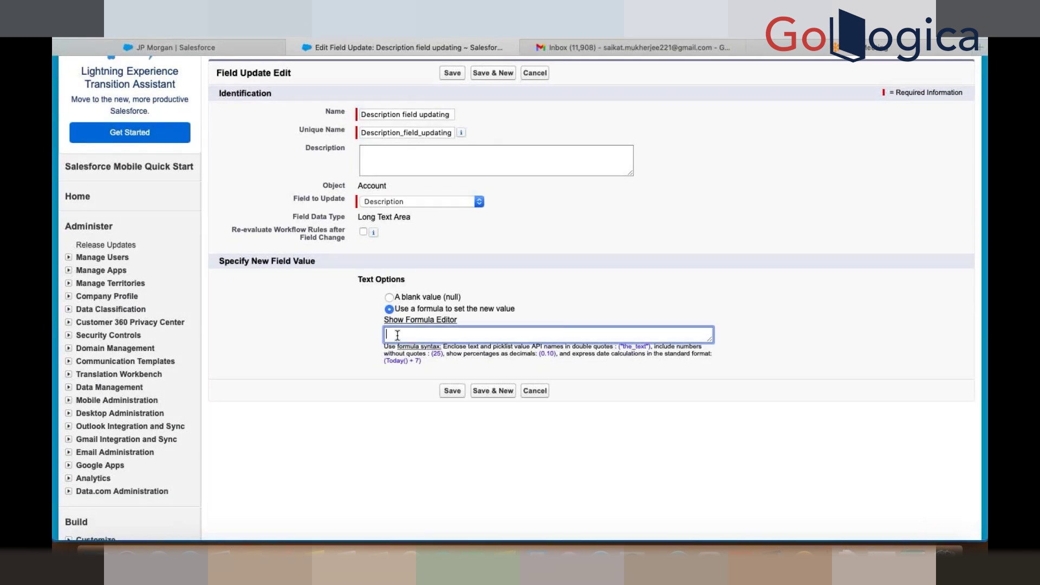
text("")
text(Abcount crea)
text(ted succes)
text(sfully)
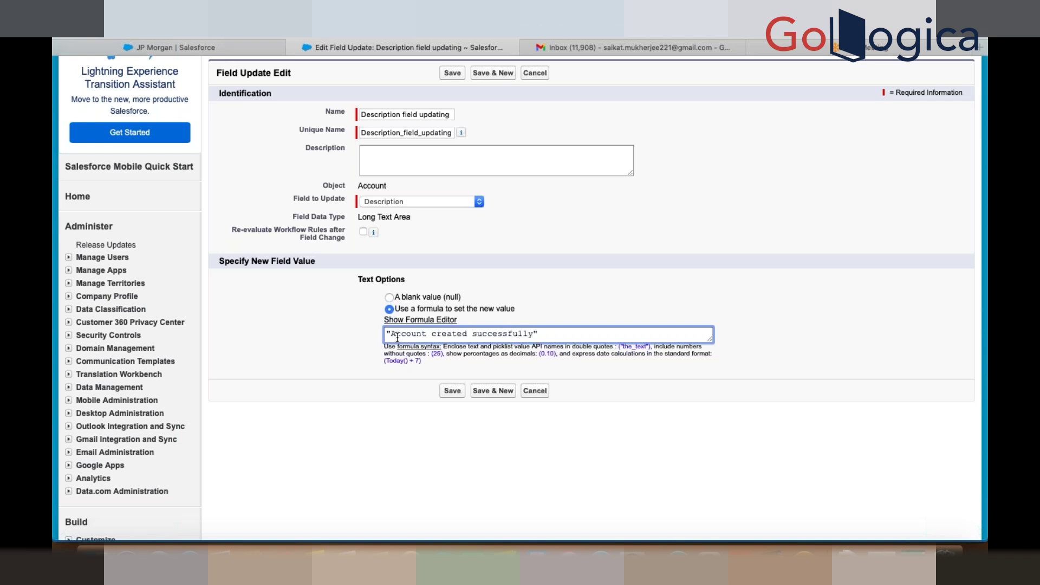
click(450, 391)
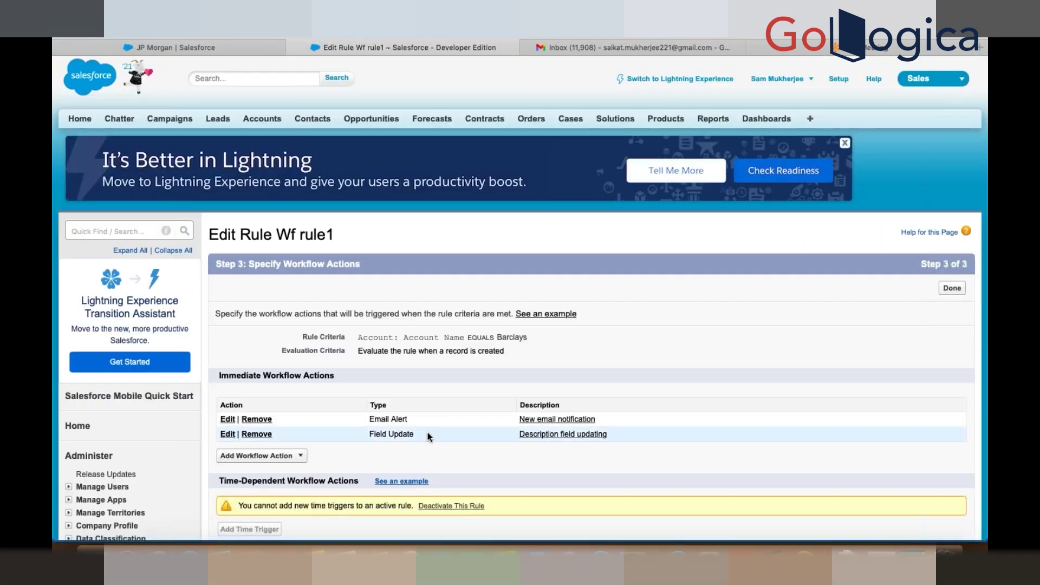
Step: Review the rule criteria and actions of Wf rule1, and finish editing the rule
scroll(428, 436, down, 1)
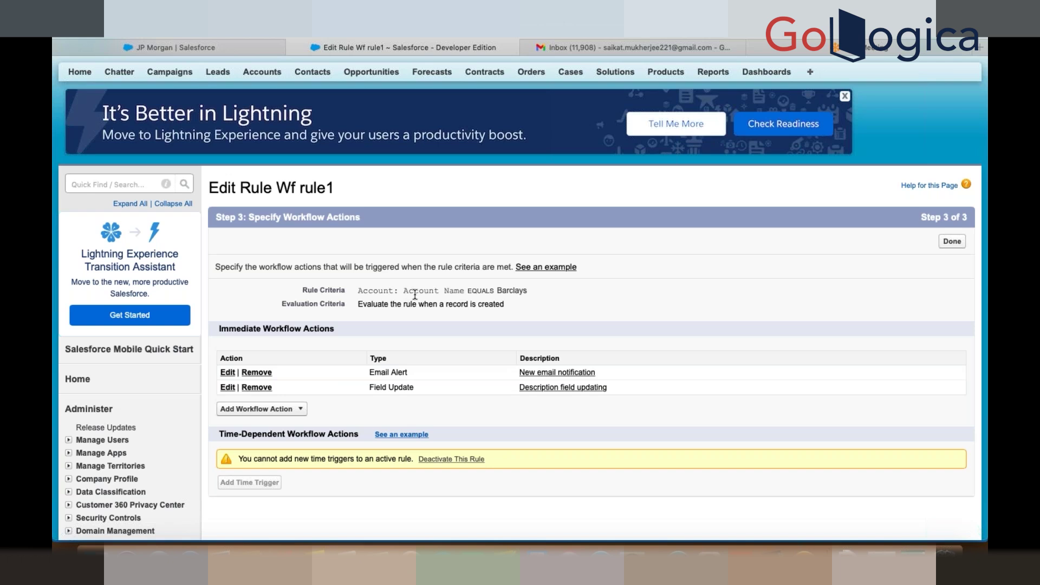
drag(419, 291, 527, 296)
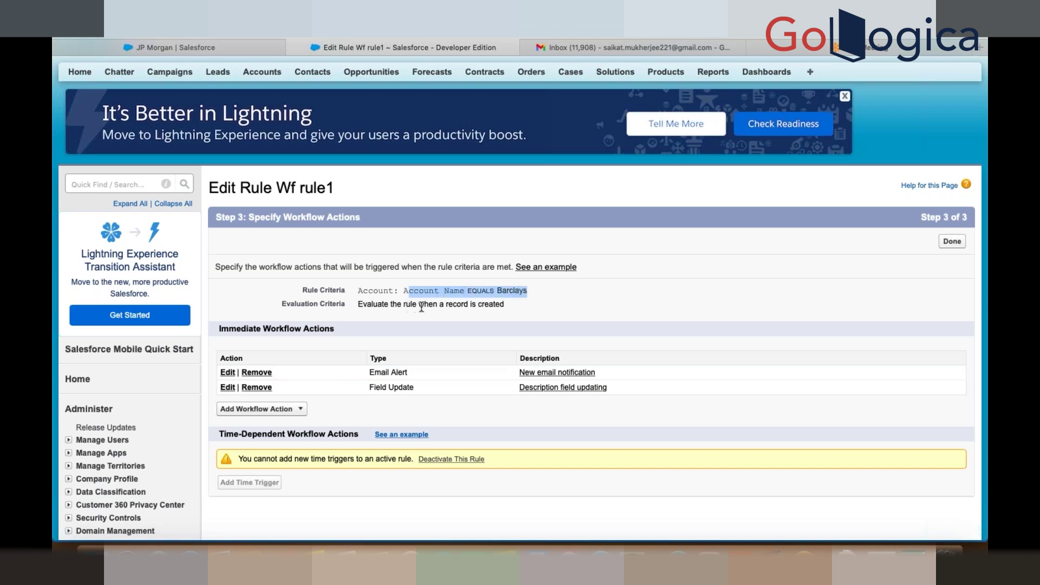
click(510, 313)
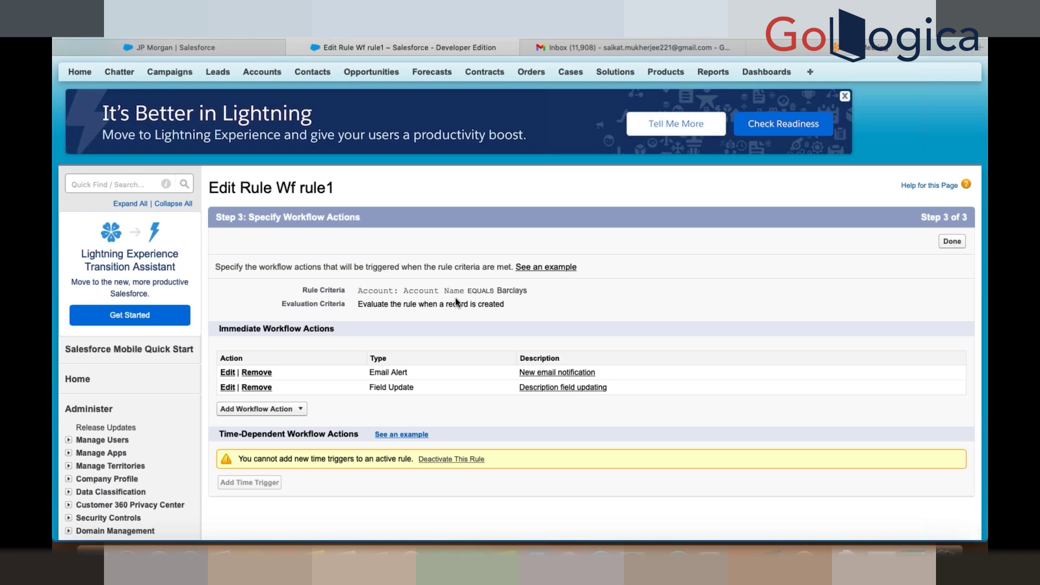
click(943, 249)
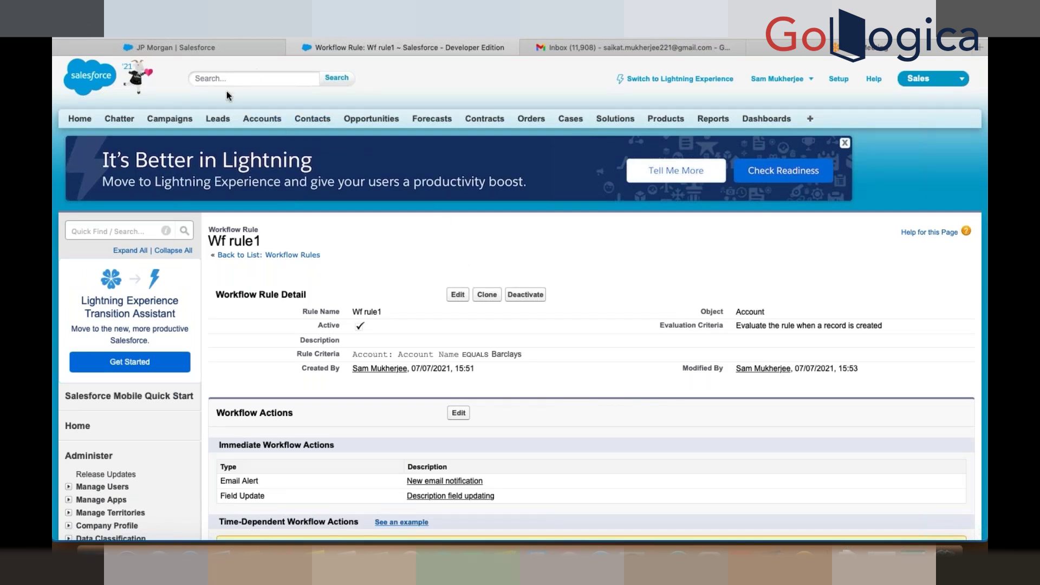
Step: Open Accounts in a separate browser tab, and create and save a new account named Barclays
super+click(257, 125)
click(523, 47)
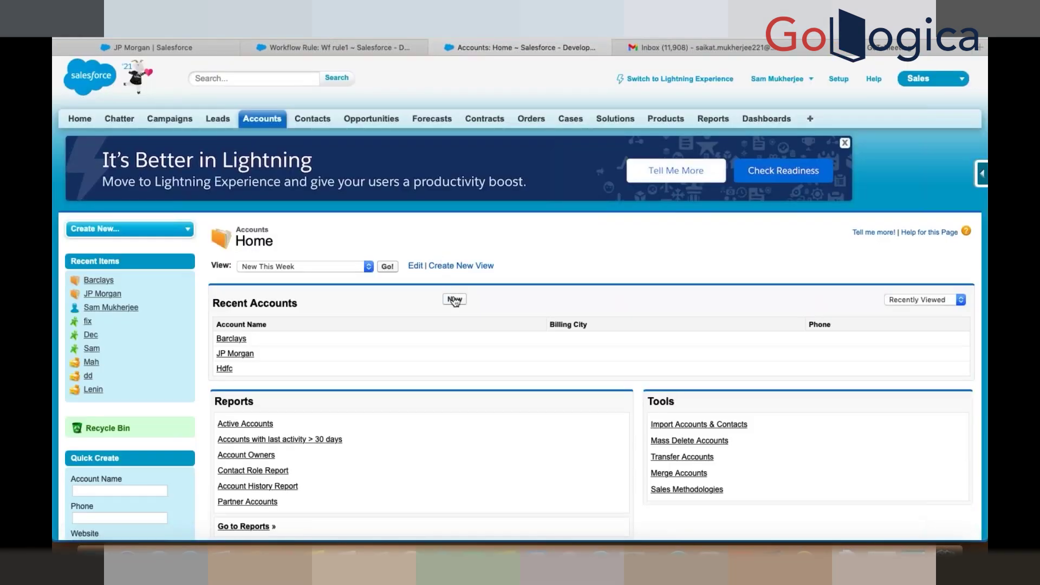
click(455, 300)
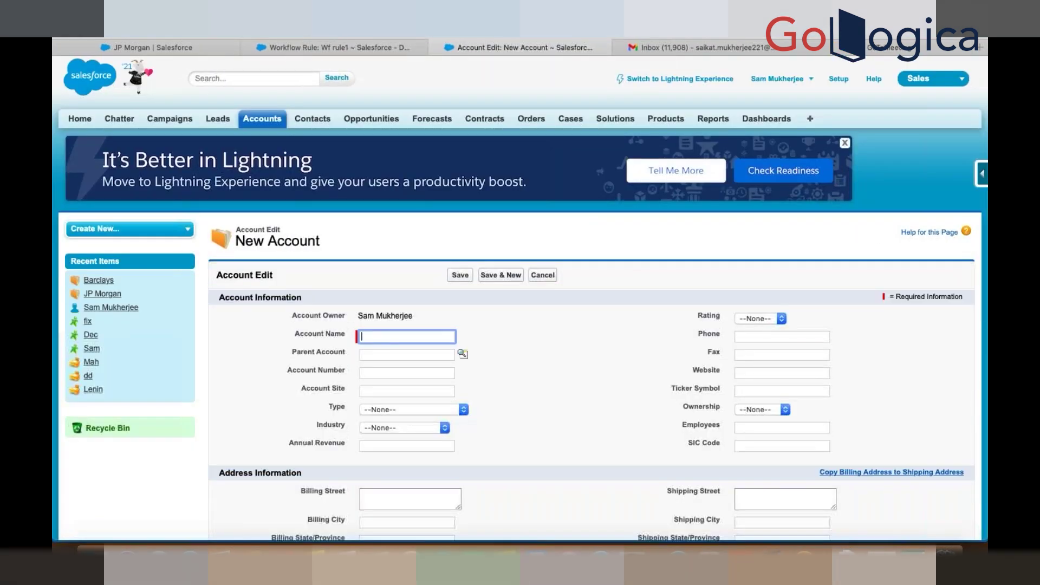
text(Barclays)
click(525, 365)
scroll(525, 365, down, 5)
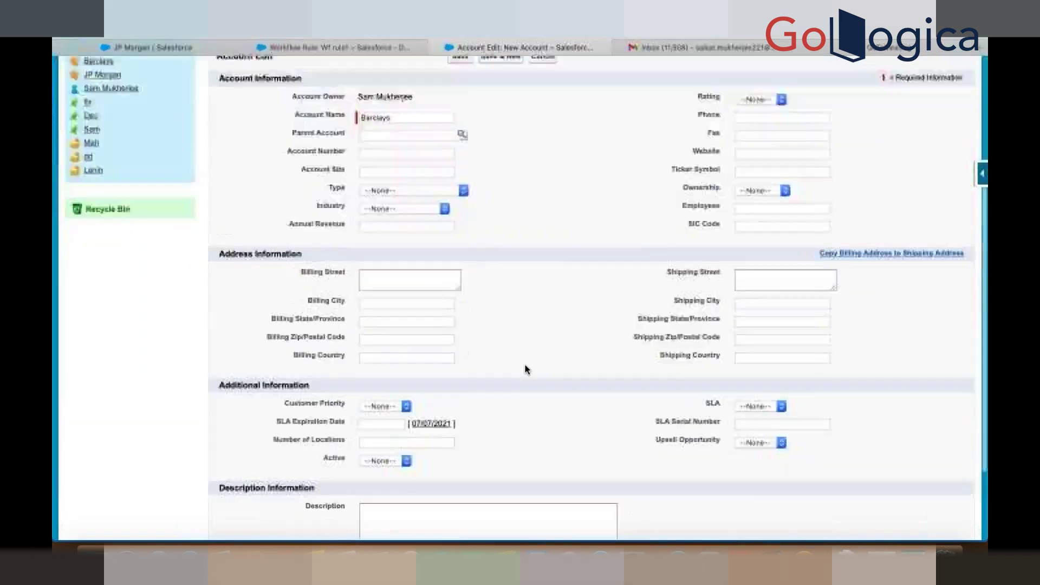
scroll(525, 365, down, 2)
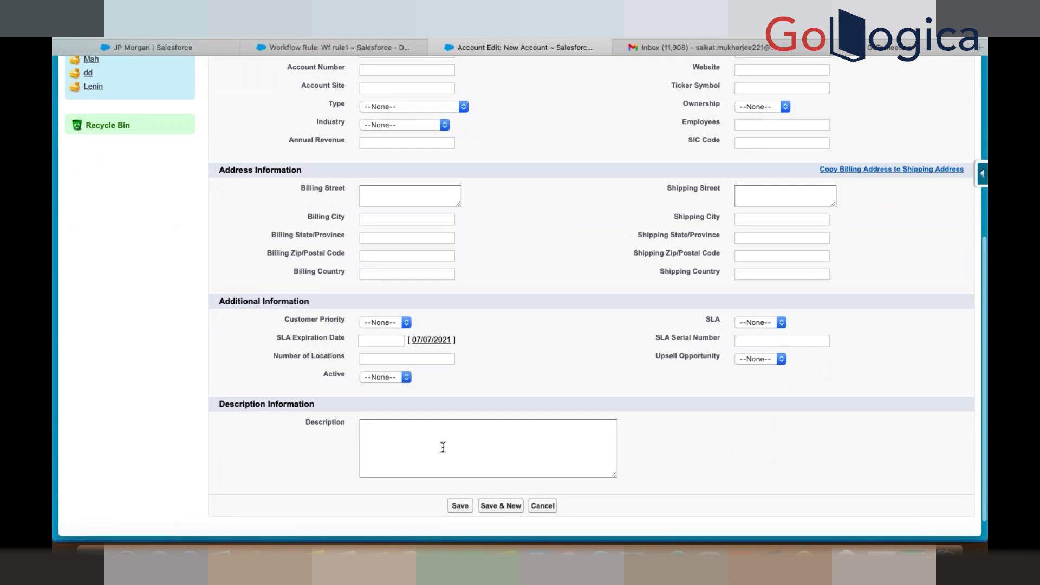
click(461, 506)
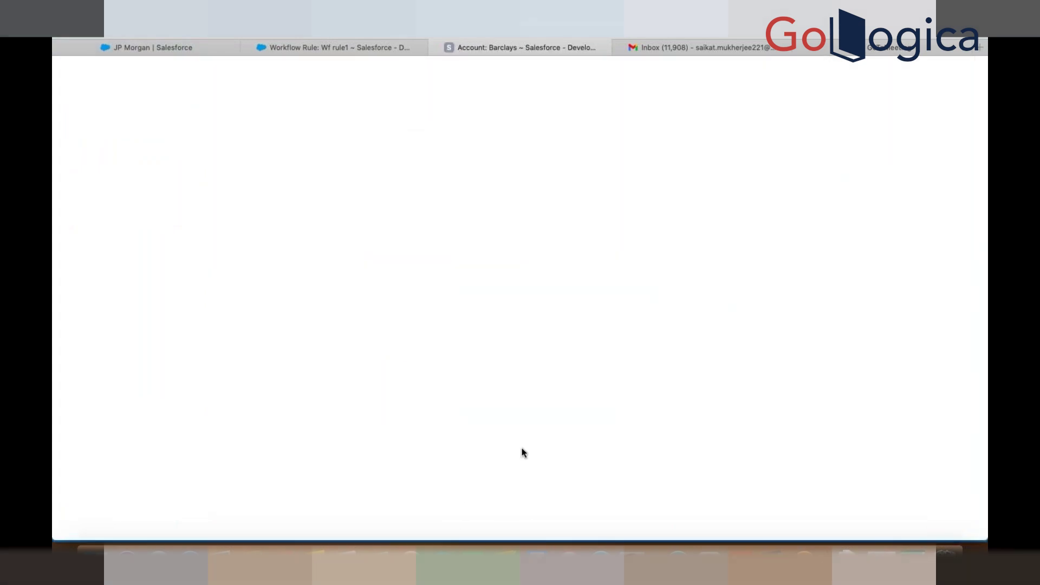
Step: Check the Description field of the new Barclays account, and look for the alert email in the Gmail inbox
scroll(522, 453, down, 8)
scroll(522, 453, up, 1)
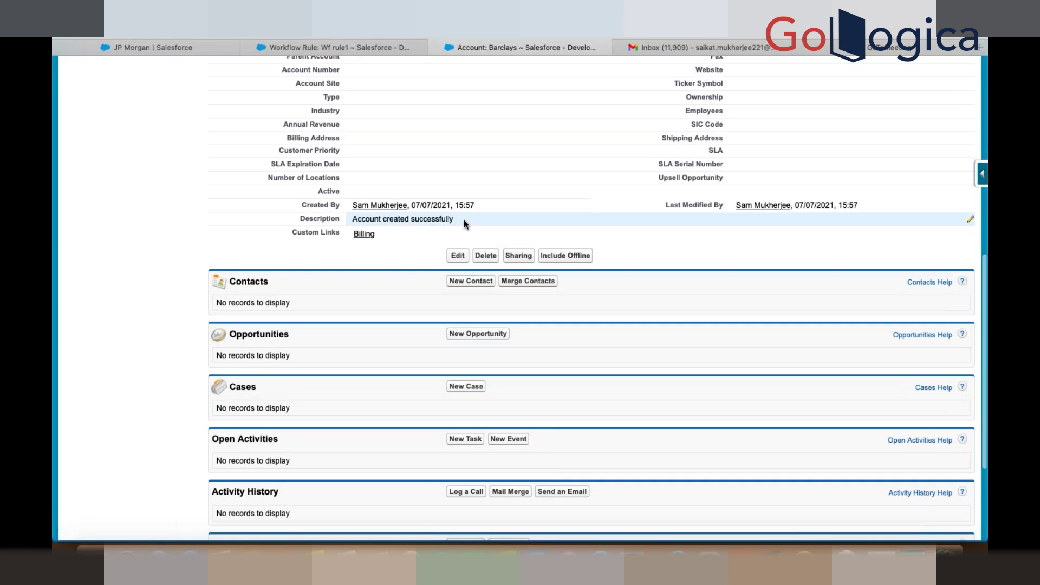
scroll(464, 219, up, 5)
click(684, 49)
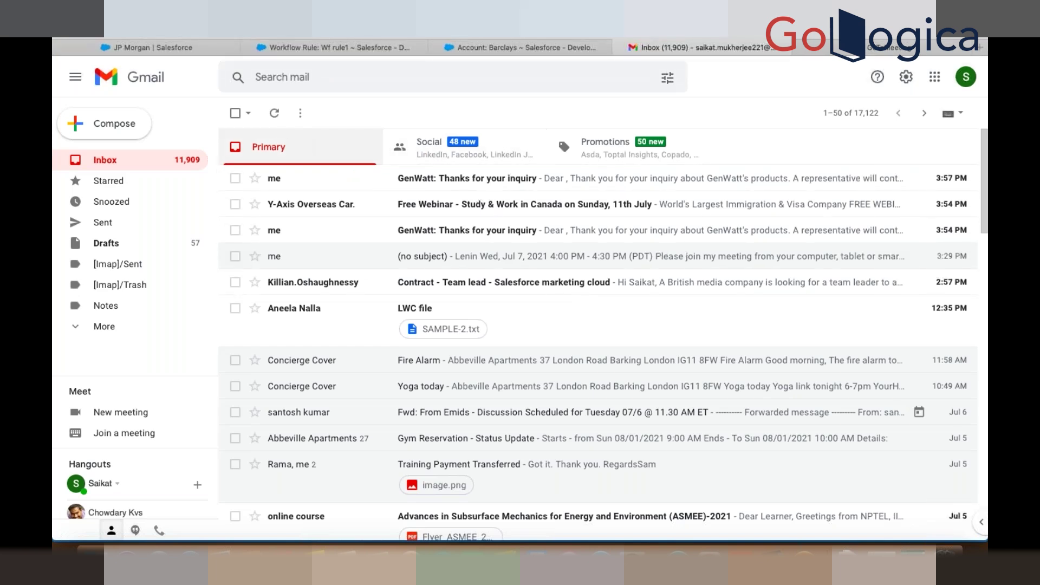
Step: Select the four newest emails in the Gmail inbox and delete them
click(235, 178)
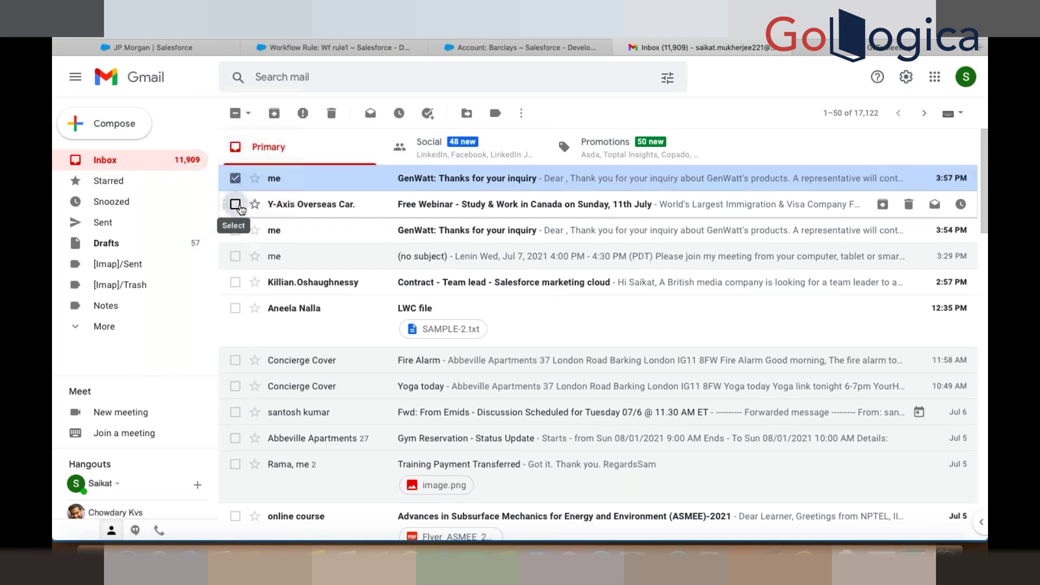
click(235, 205)
click(235, 230)
click(235, 256)
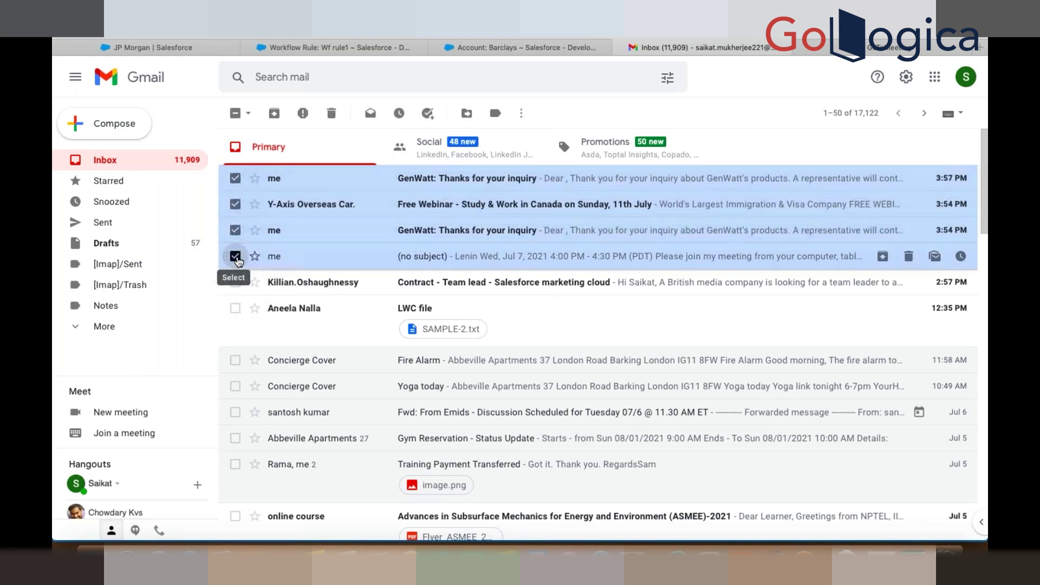
click(331, 114)
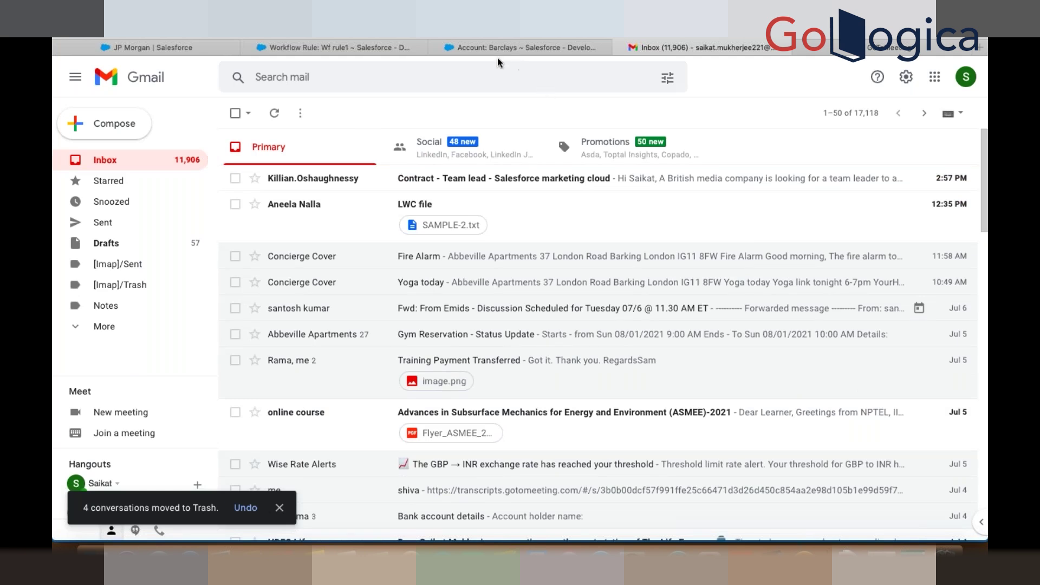
Step: Return to Wf rule1 in Salesforce, edit its workflow actions and add a new task as an immediate action
click(330, 50)
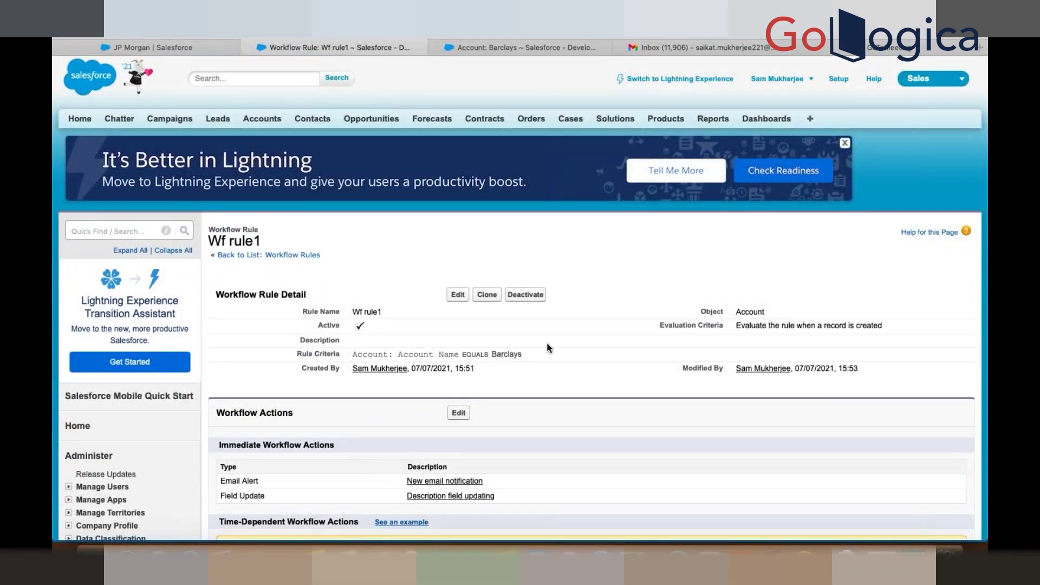
scroll(547, 343, down, 5)
click(458, 288)
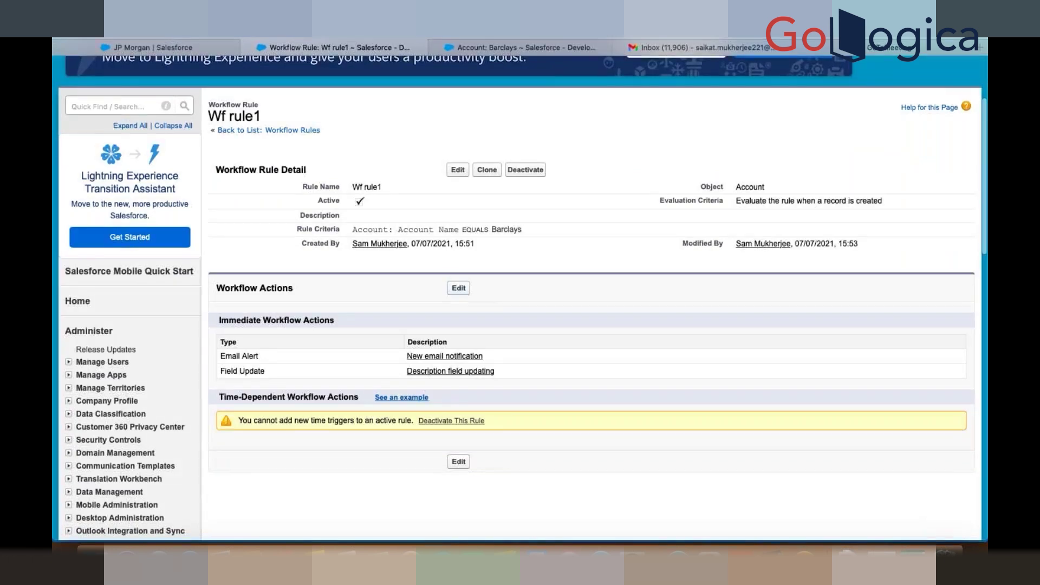
scroll(360, 426, down, 8)
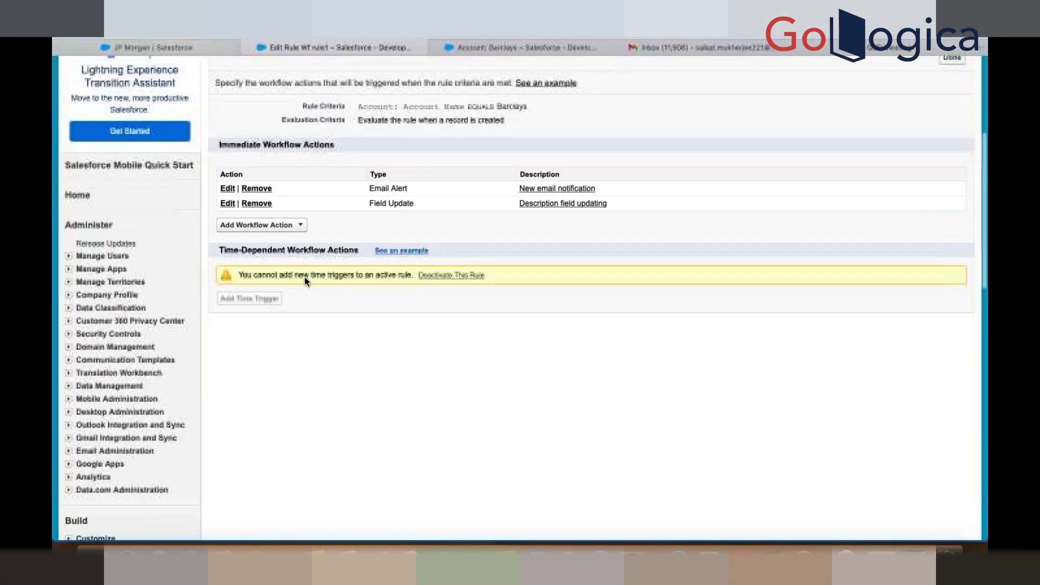
click(303, 225)
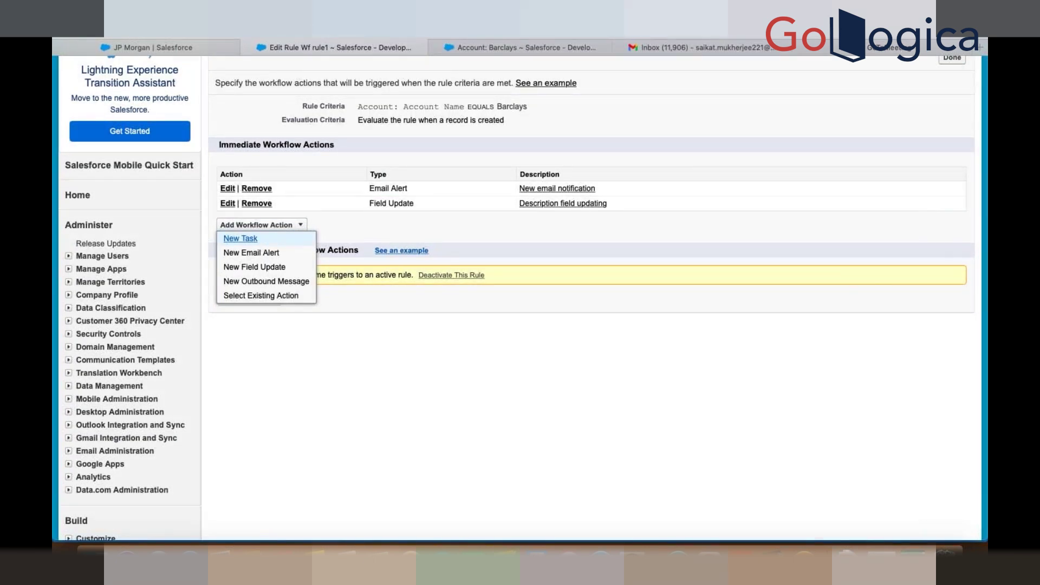
click(240, 239)
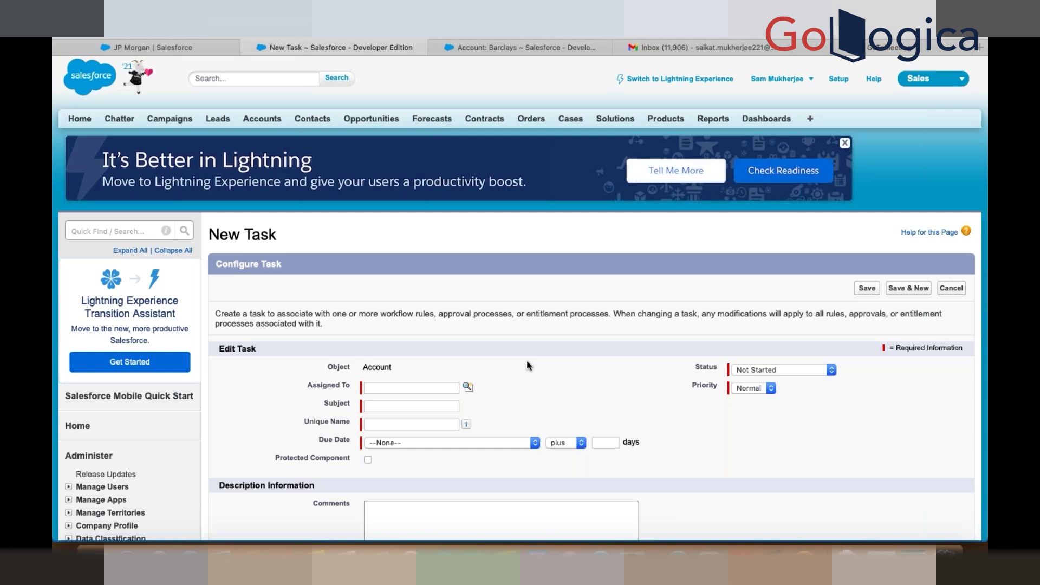
Step: Assign the task to the listed user and enter sub1 as its subject and unique name
click(468, 386)
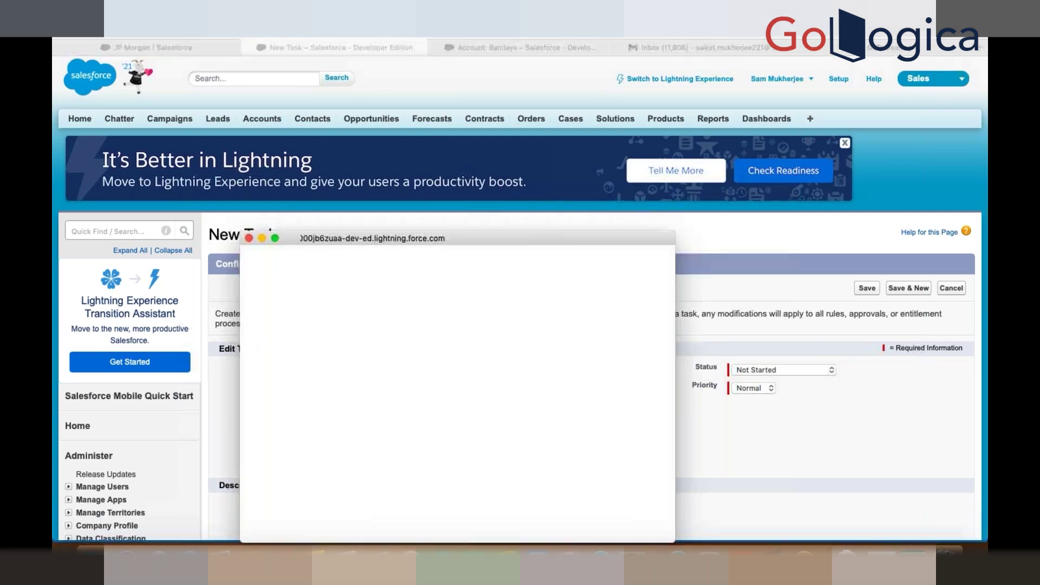
click(281, 383)
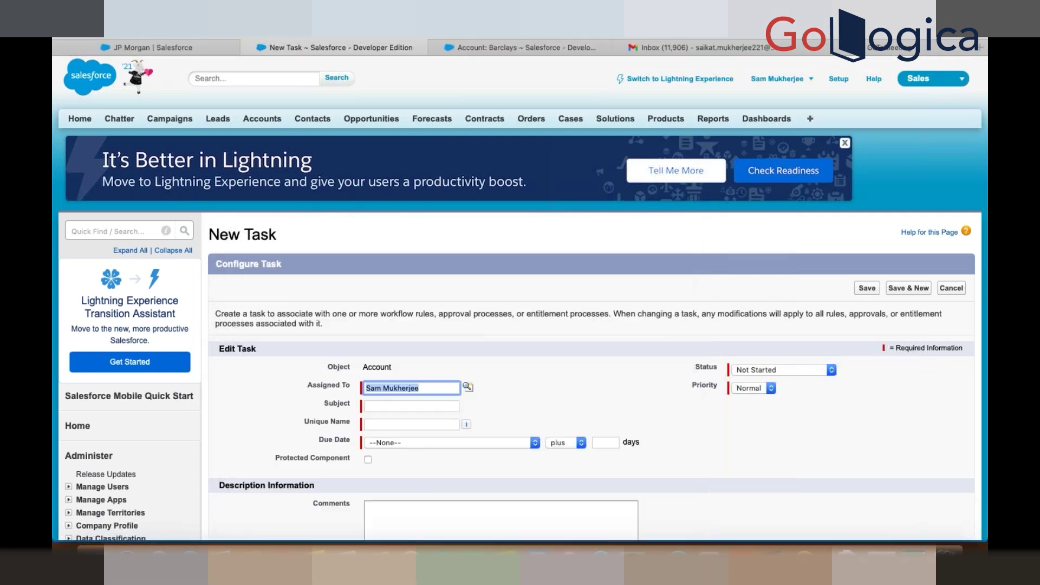
click(390, 408)
text(sub1)
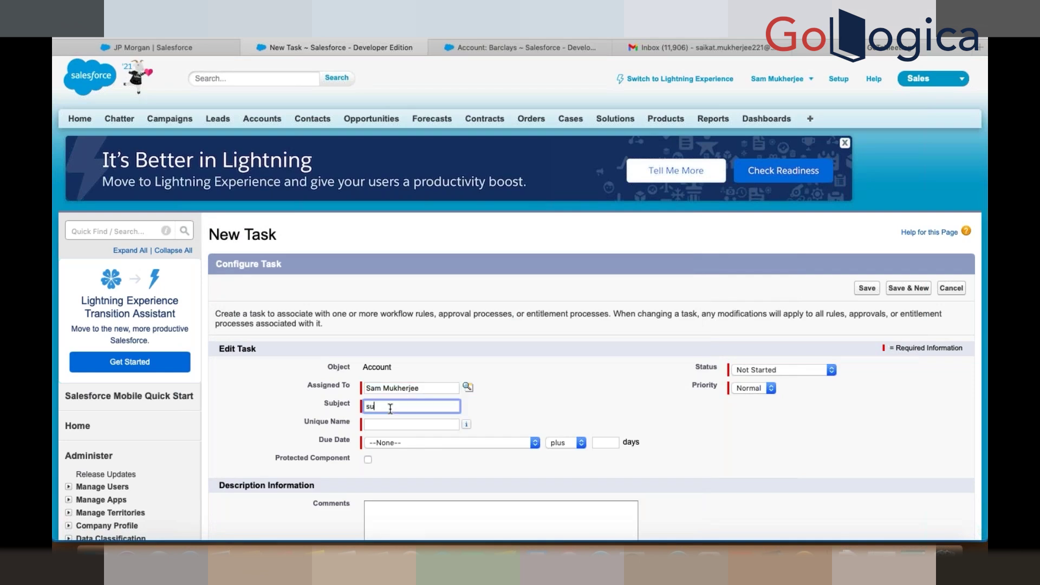
click(402, 422)
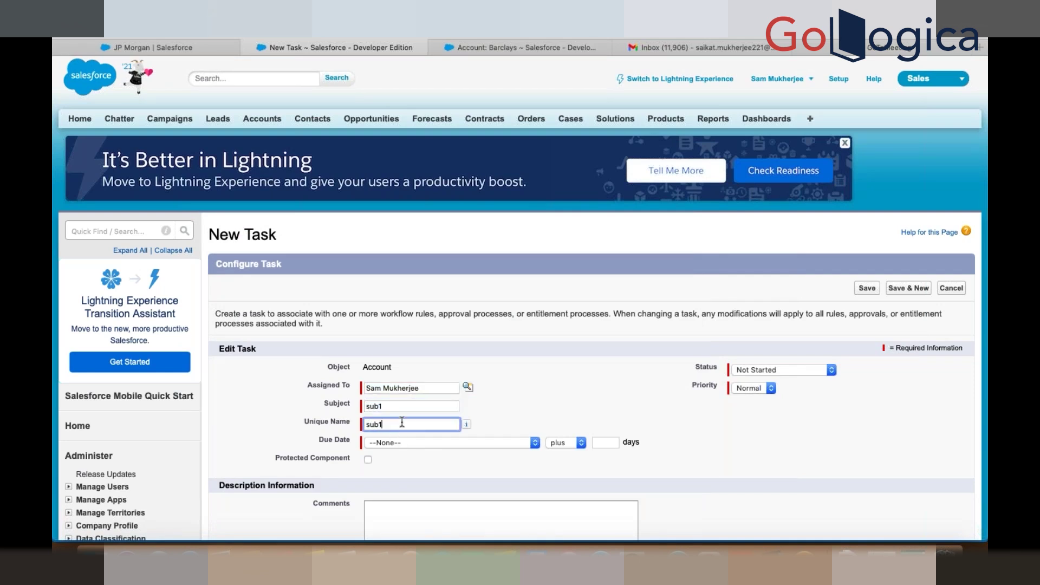
Step: Set the task's due date to Account: Created Date plus 1 day
click(437, 444)
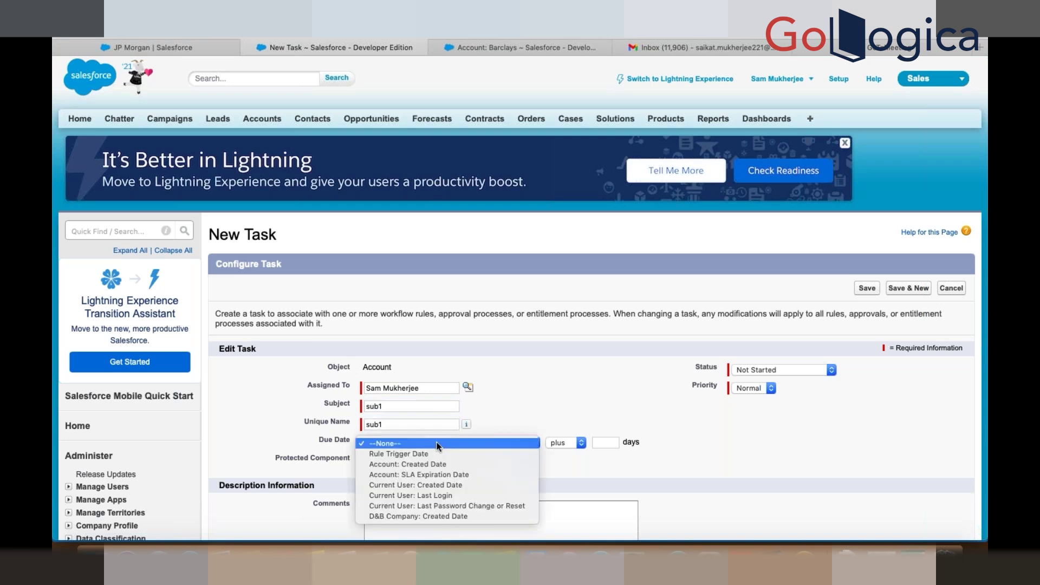
click(433, 464)
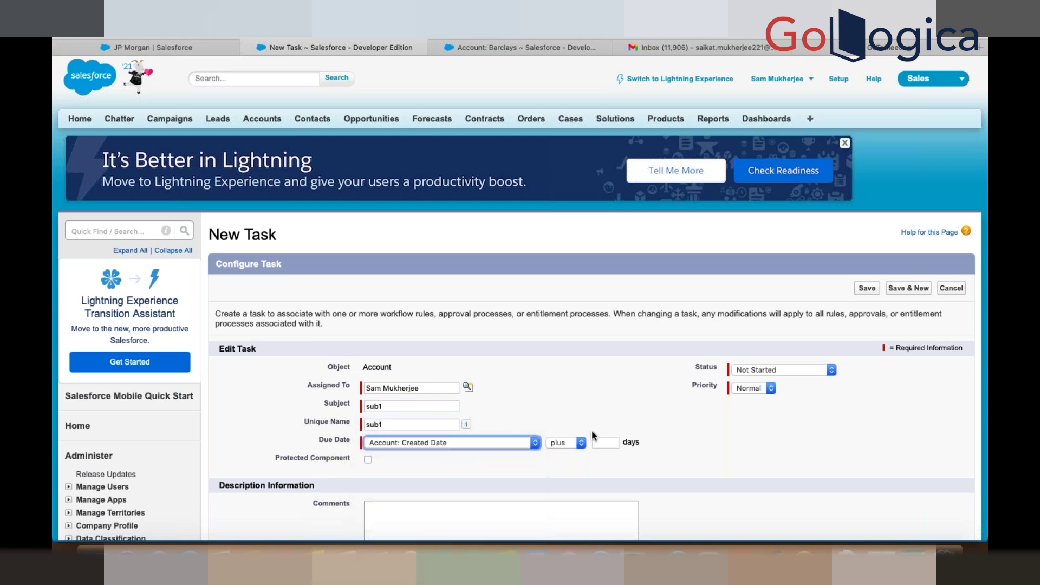
click(600, 441)
text(1)
click(614, 397)
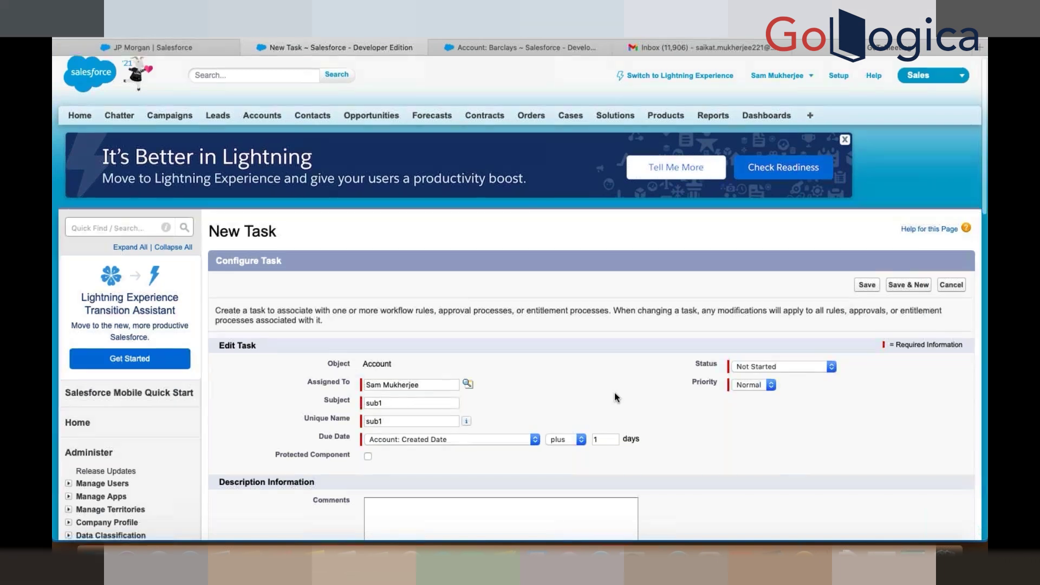
Step: Save the task action and finish editing the workflow actions of Wf rule1
scroll(612, 336, down, 10)
scroll(610, 309, down, 3)
scroll(610, 309, up, 10)
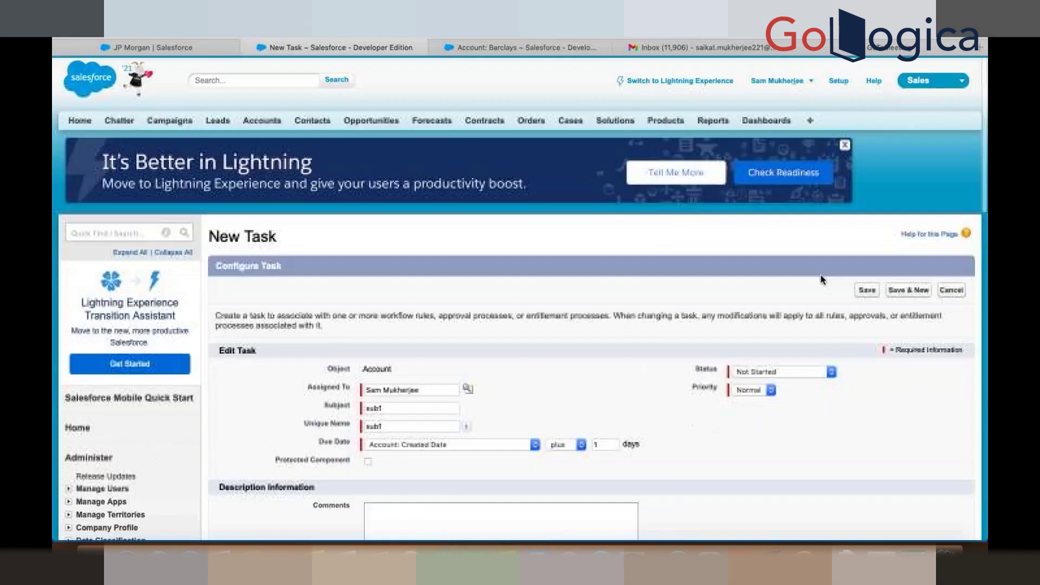
click(867, 287)
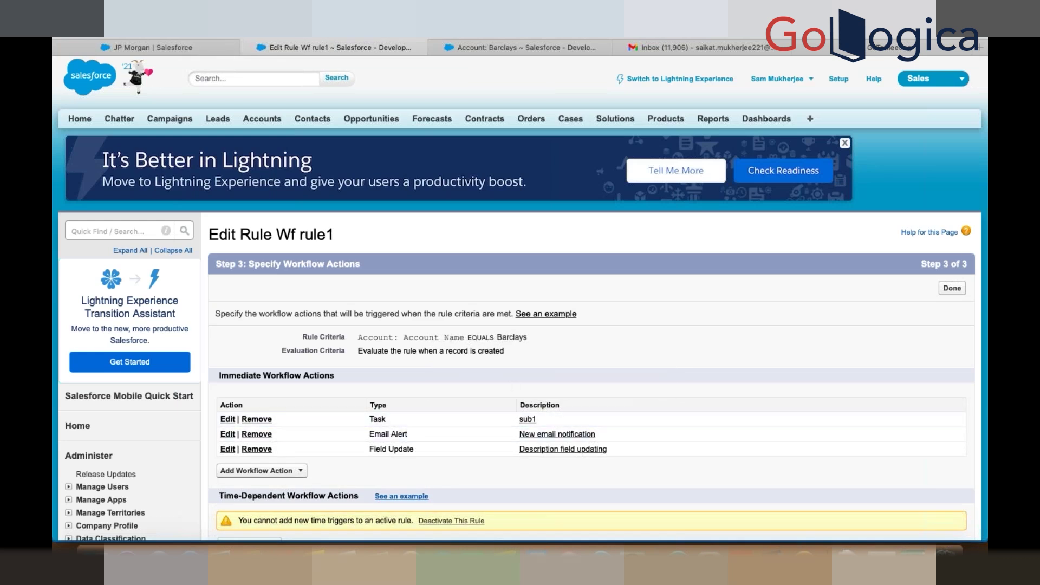
click(952, 288)
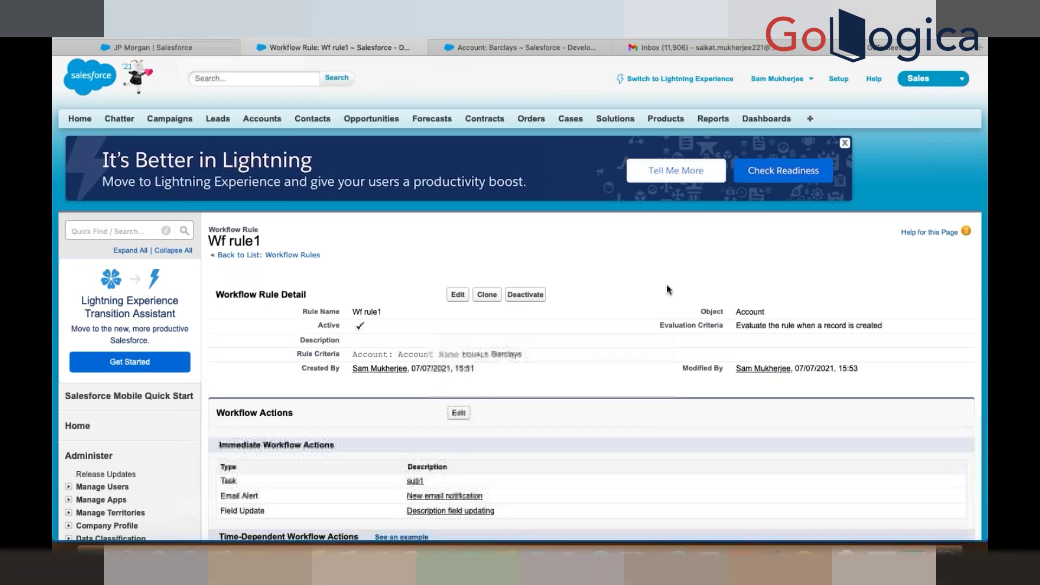
Step: Return to the account browser tab, and create and save another account named Barclays
click(481, 50)
scroll(262, 128, up, 5)
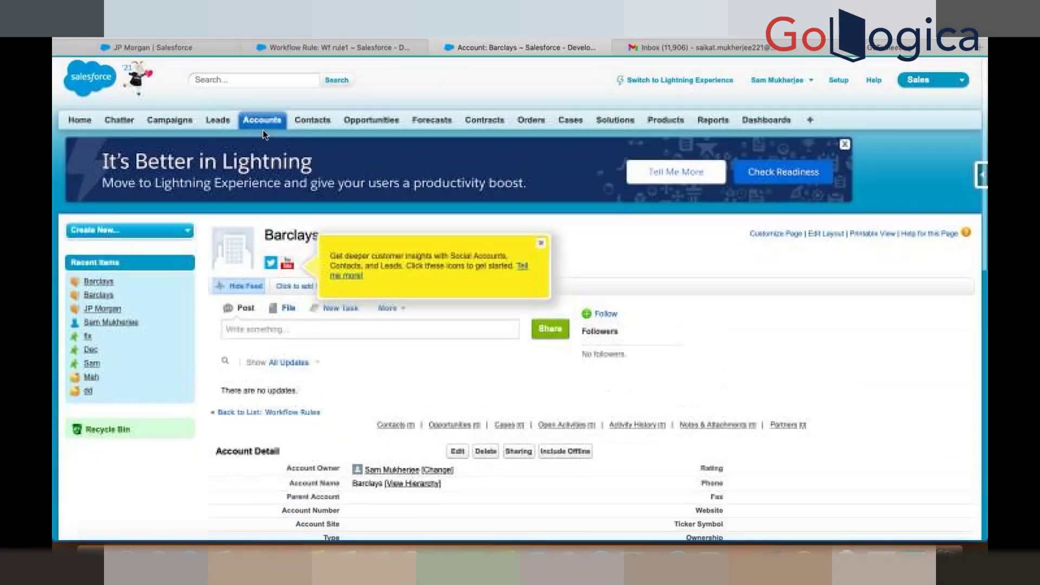
click(262, 118)
click(455, 299)
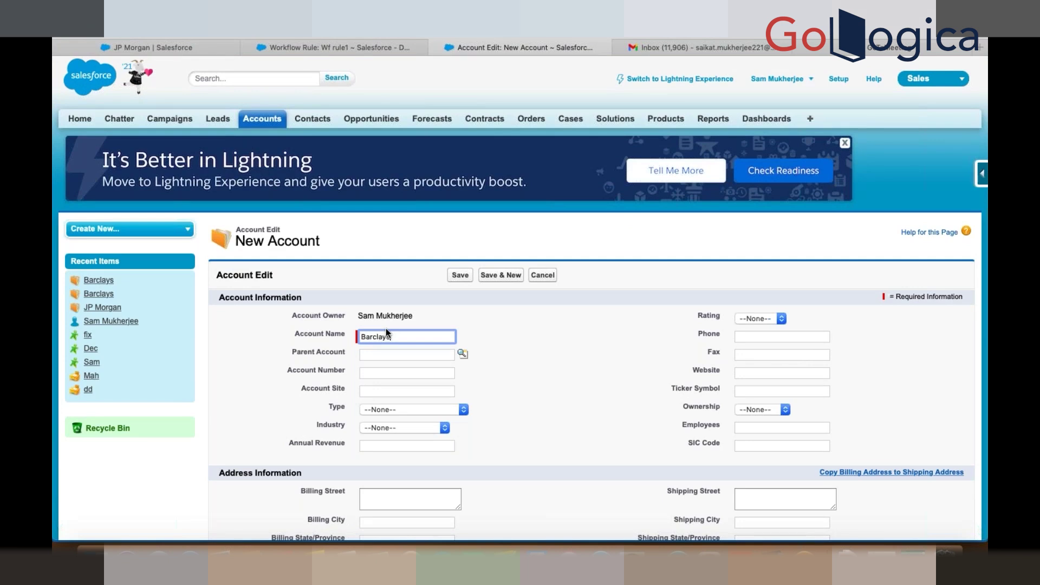
key(Return)
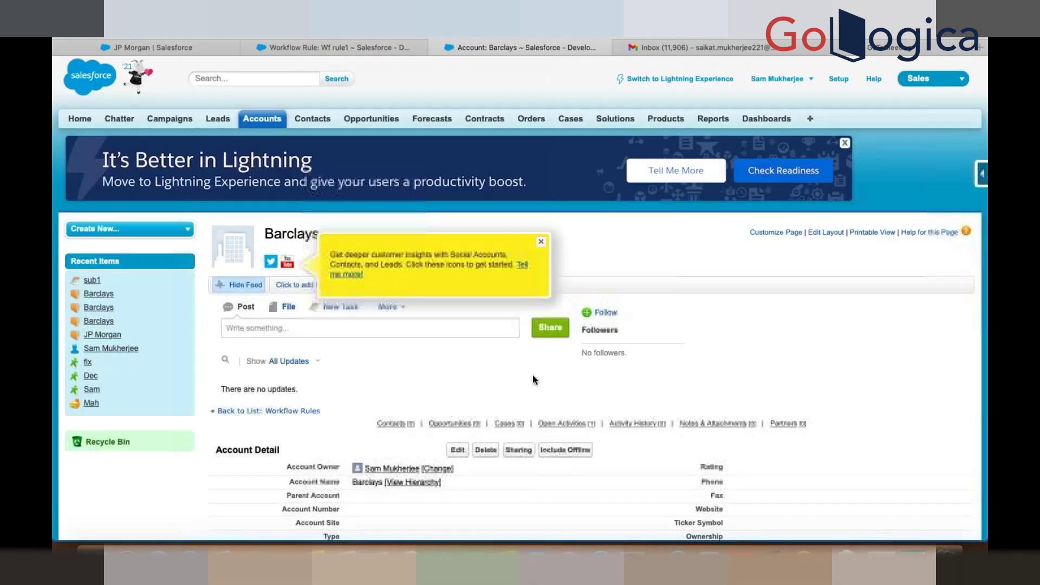
Step: Check the new account's Description and Open Activities, and open the task sub1 to examine its details
scroll(533, 379, down, 8)
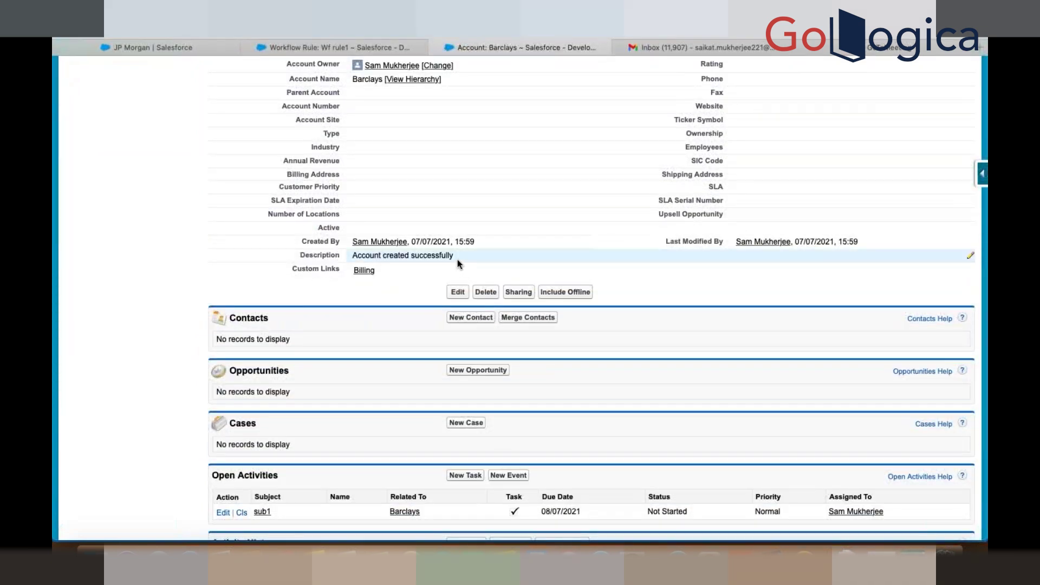
scroll(458, 259, down, 4)
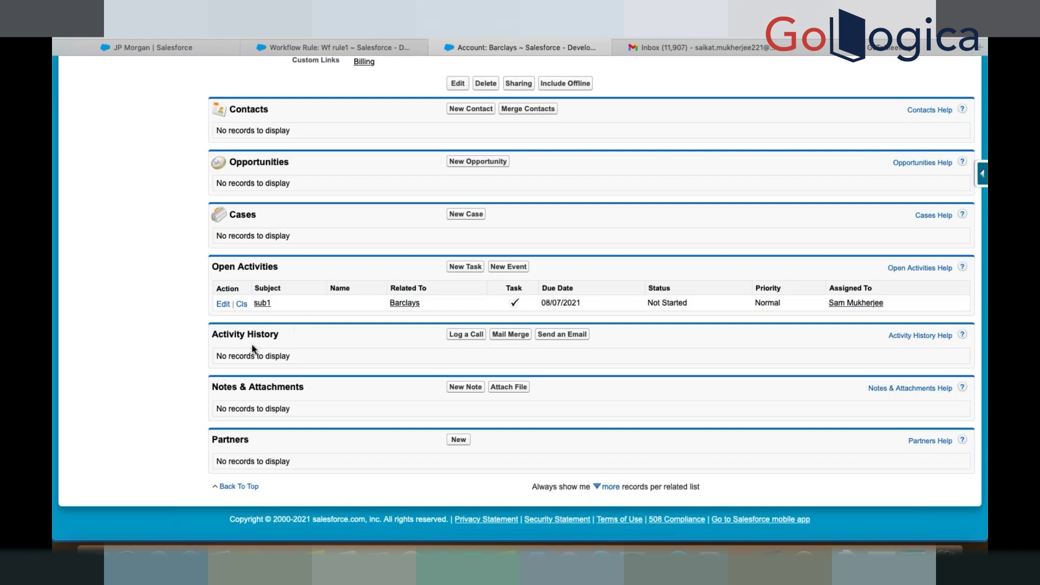
click(263, 303)
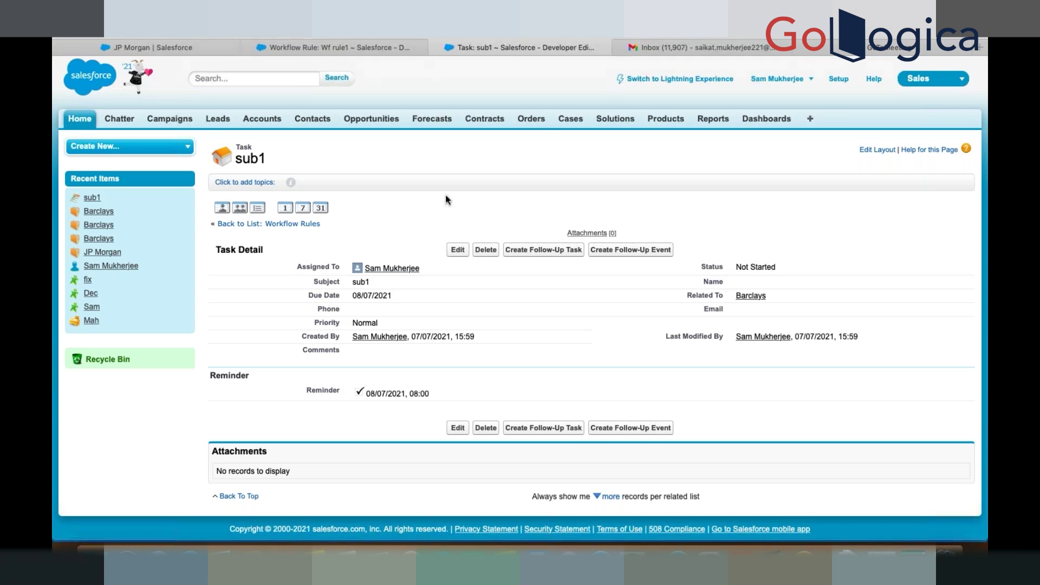
Step: Return to Wf rule1, edit its workflow actions and add a new outbound message as an immediate action
click(337, 47)
scroll(404, 307, down, 5)
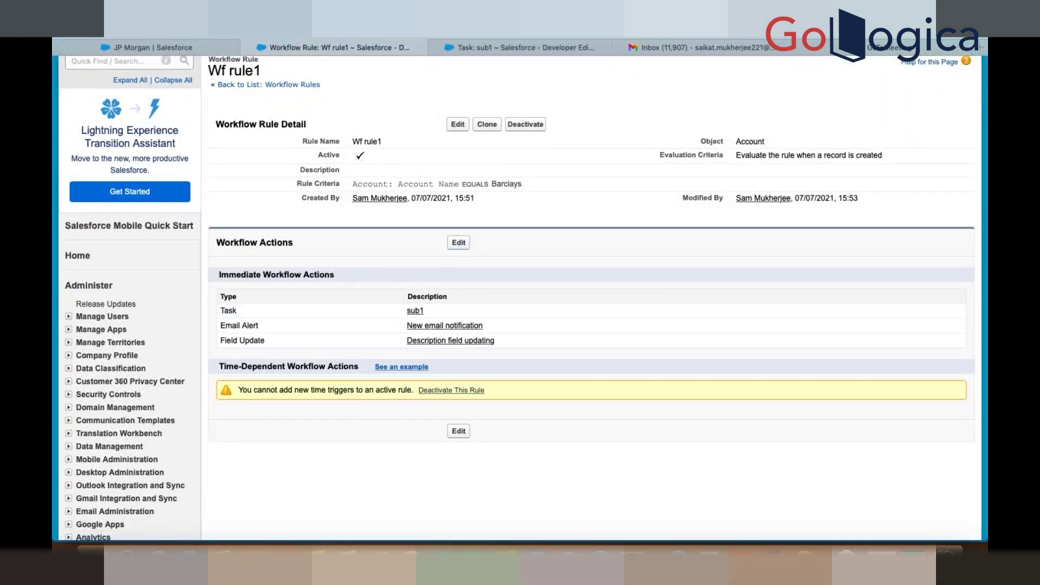
click(458, 242)
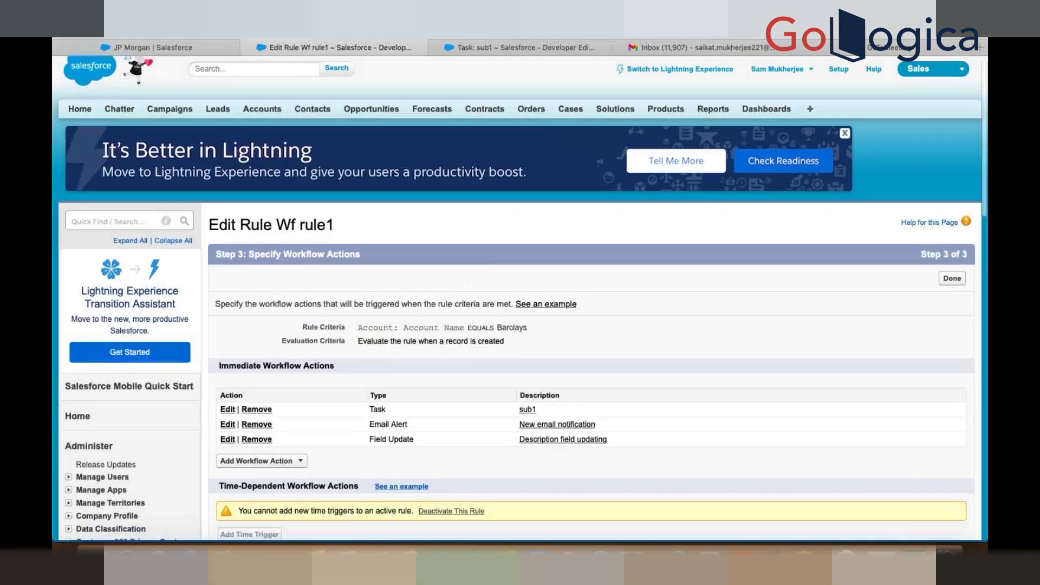
scroll(349, 336, down, 4)
click(300, 275)
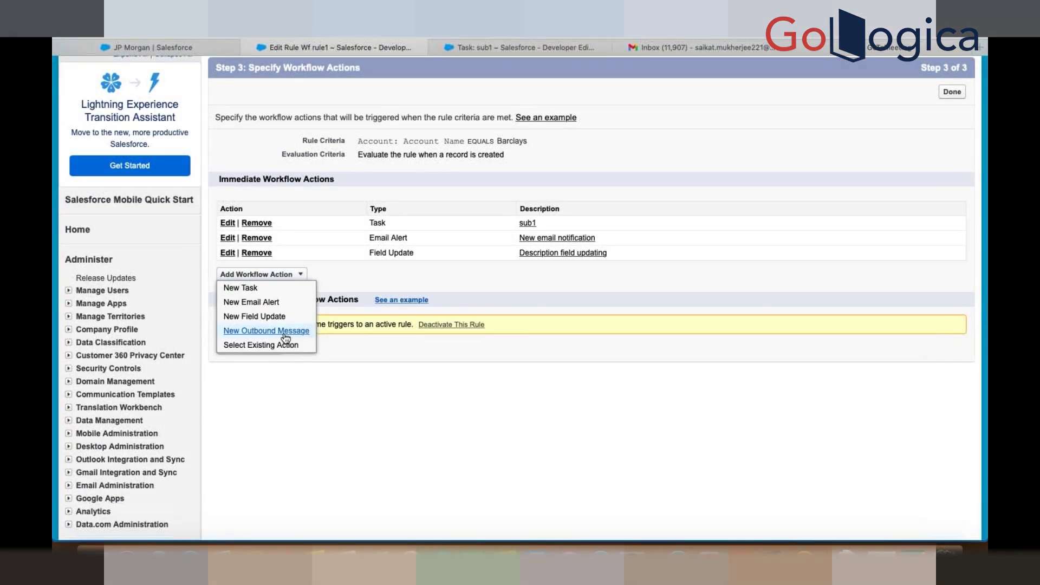
click(266, 331)
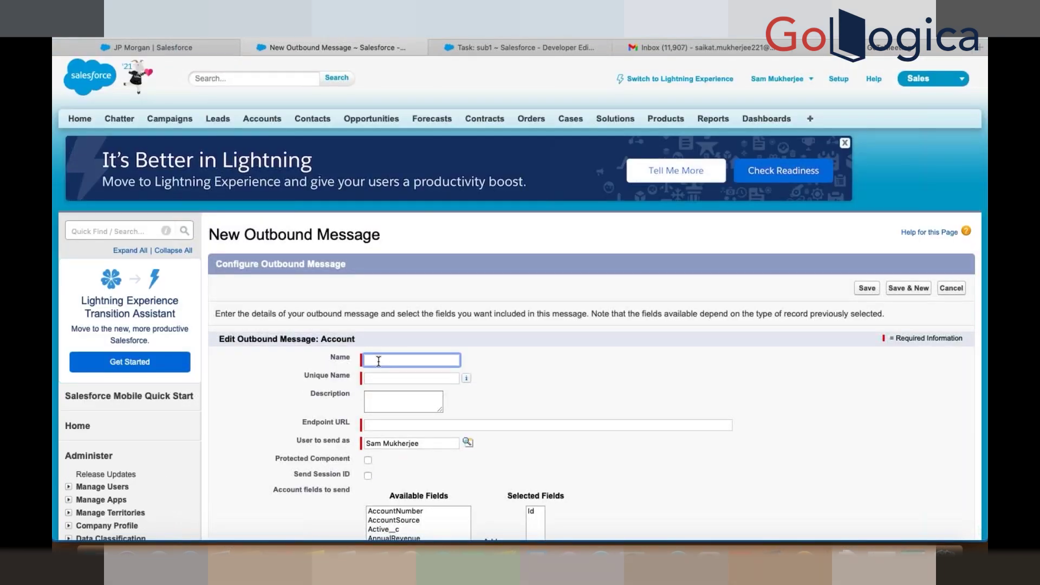
Step: Name the new outbound message "outbound message Example"
text(outboundmessage)
key(Down)
key(Return)
text(Example)
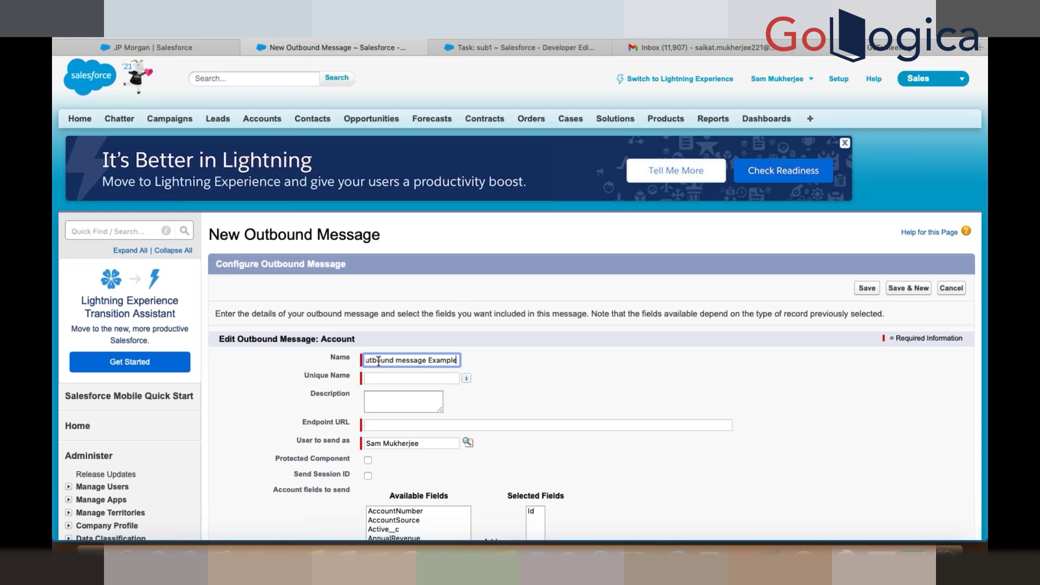
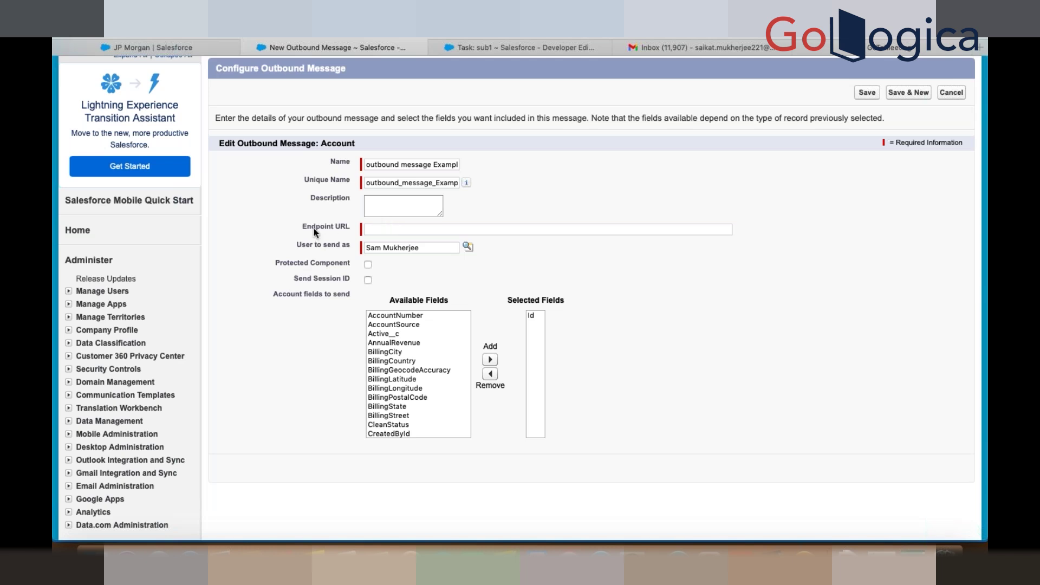
drag(311, 225, 353, 231)
click(385, 230)
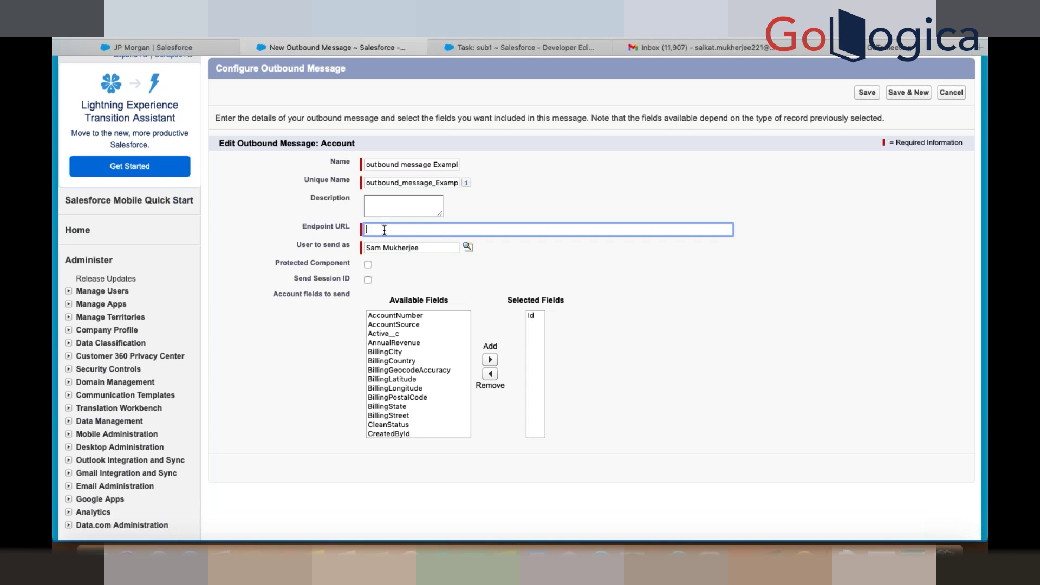
text(h)
key(Up)
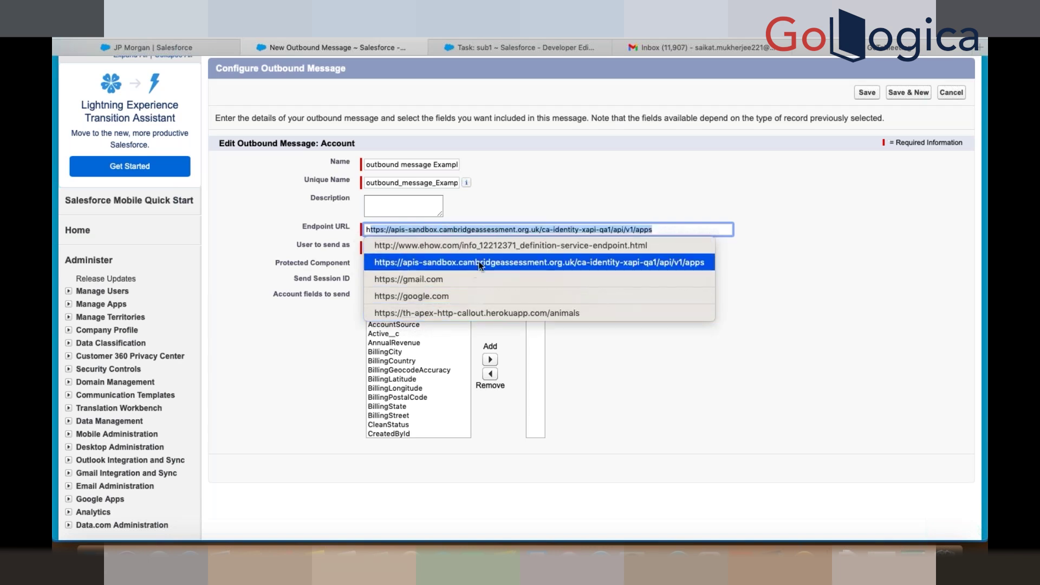
click(496, 248)
click(561, 269)
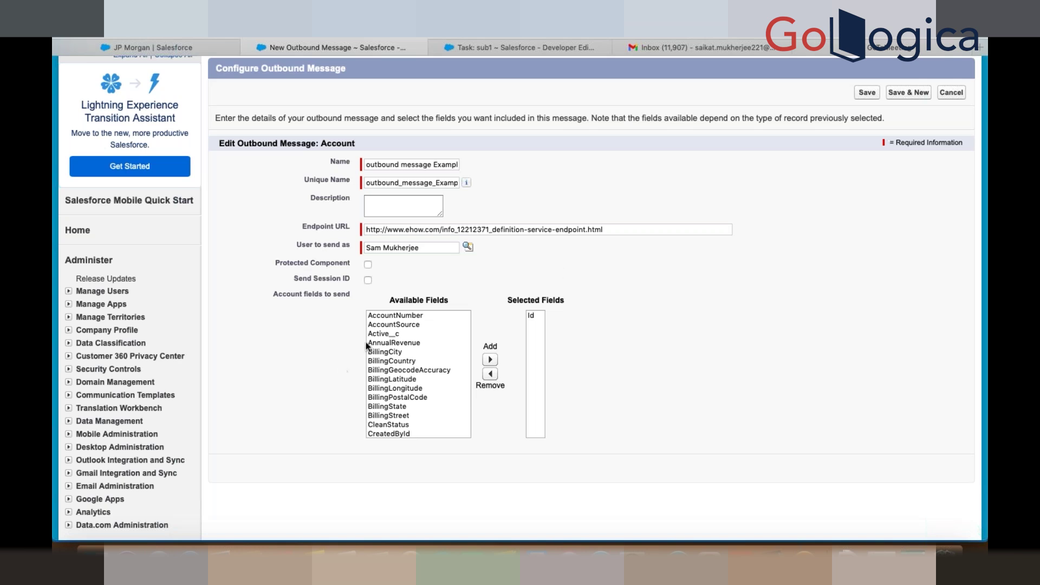
Step: Add AccountNumber, Active__c, BillingStreet, BillingPostalCode and AccountSource to the account fields sent with the outbound message
click(389, 316)
double_click(389, 316)
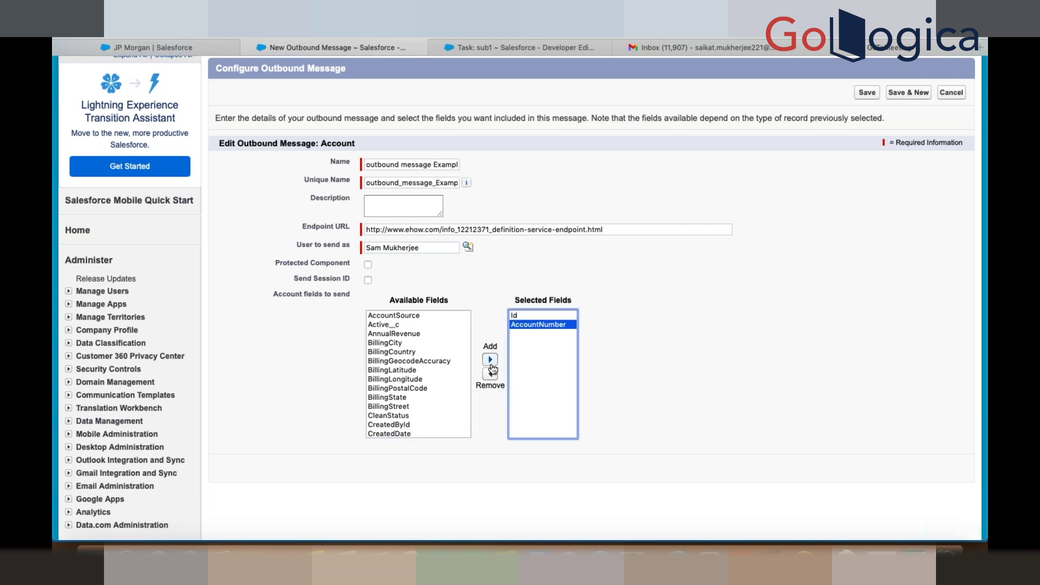
click(389, 326)
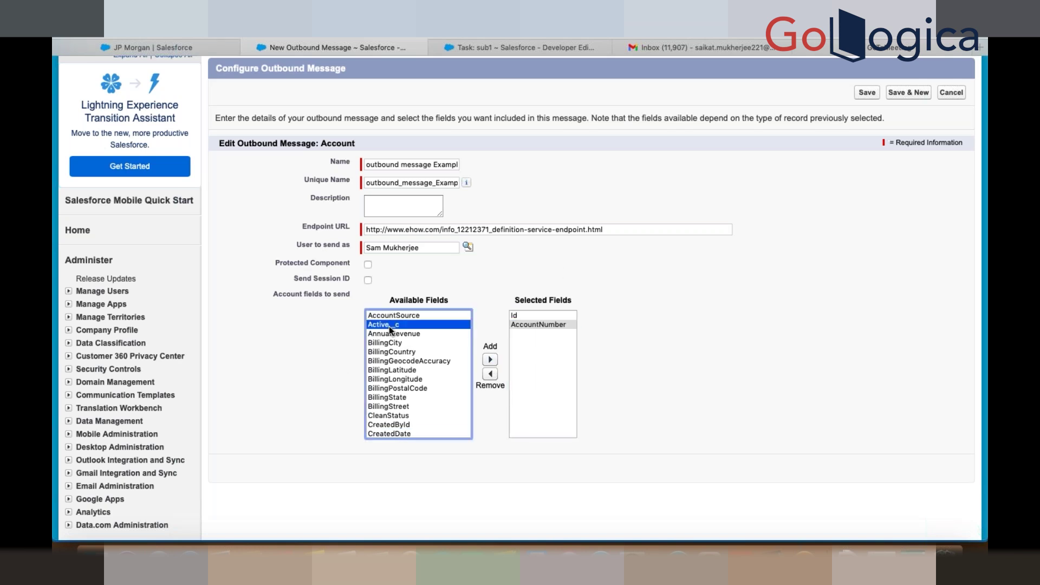
click(489, 360)
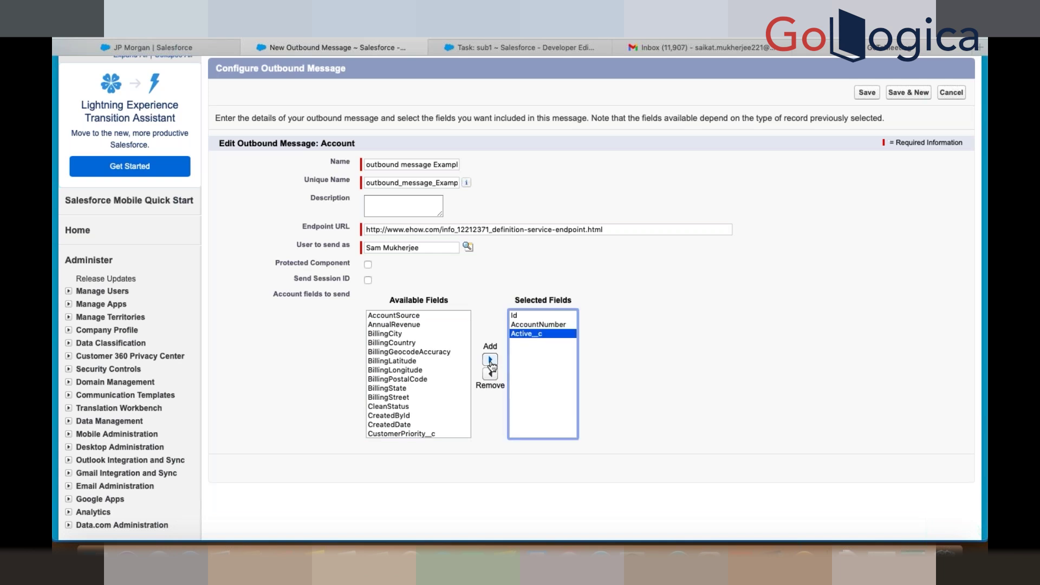
click(393, 399)
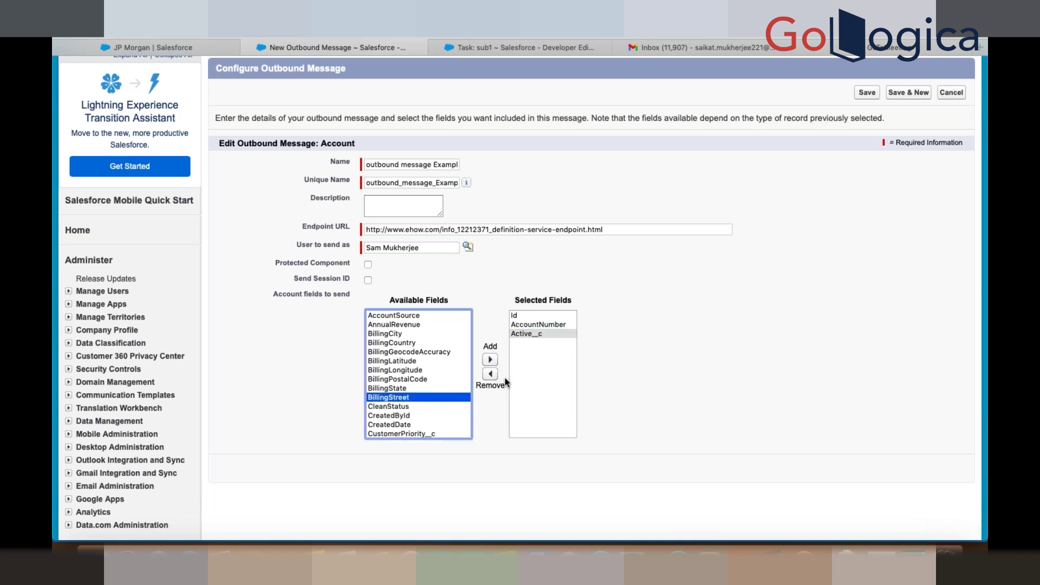
click(489, 359)
click(410, 379)
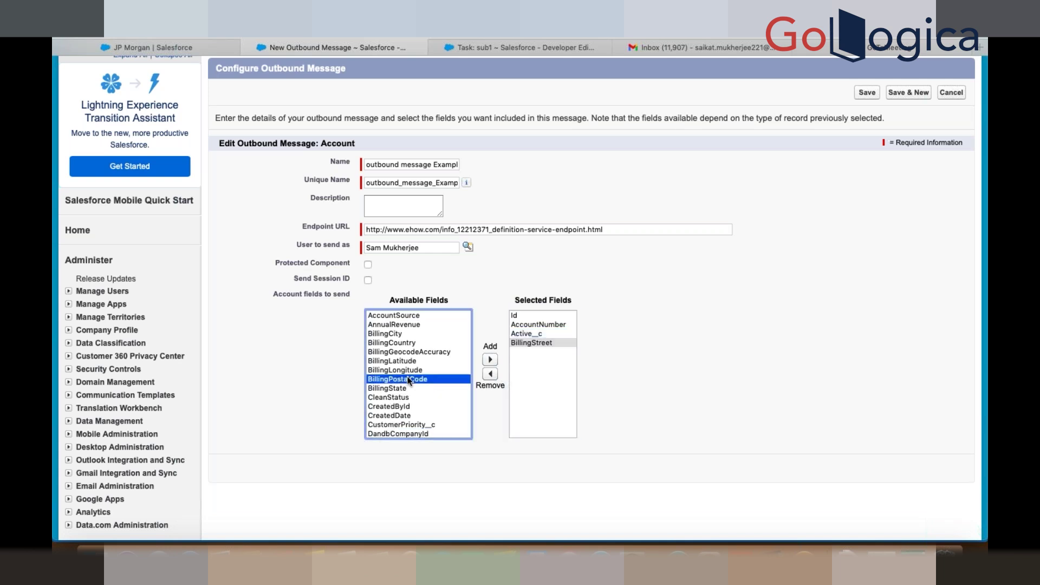
click(489, 360)
click(406, 316)
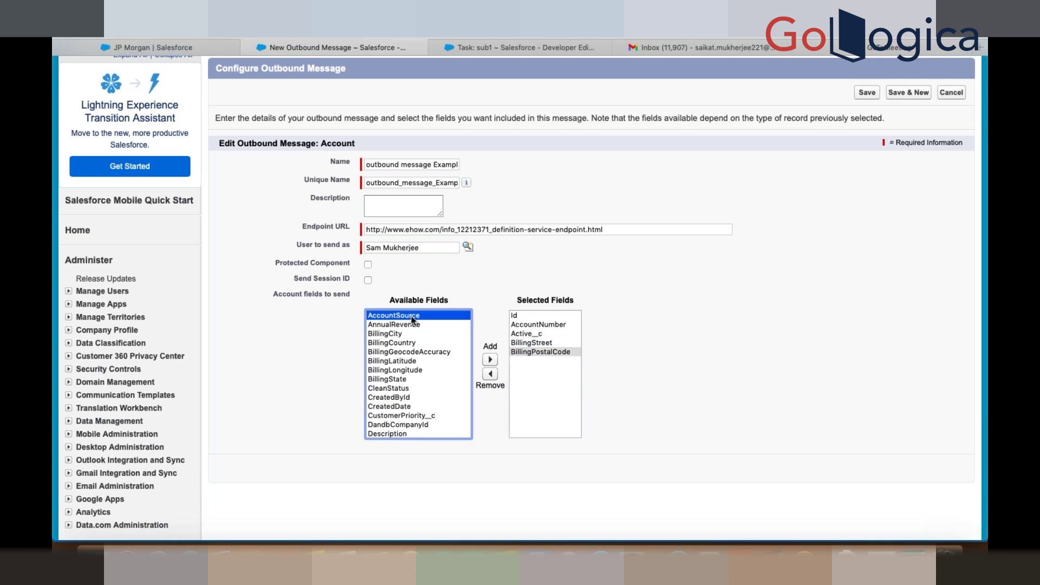
click(490, 359)
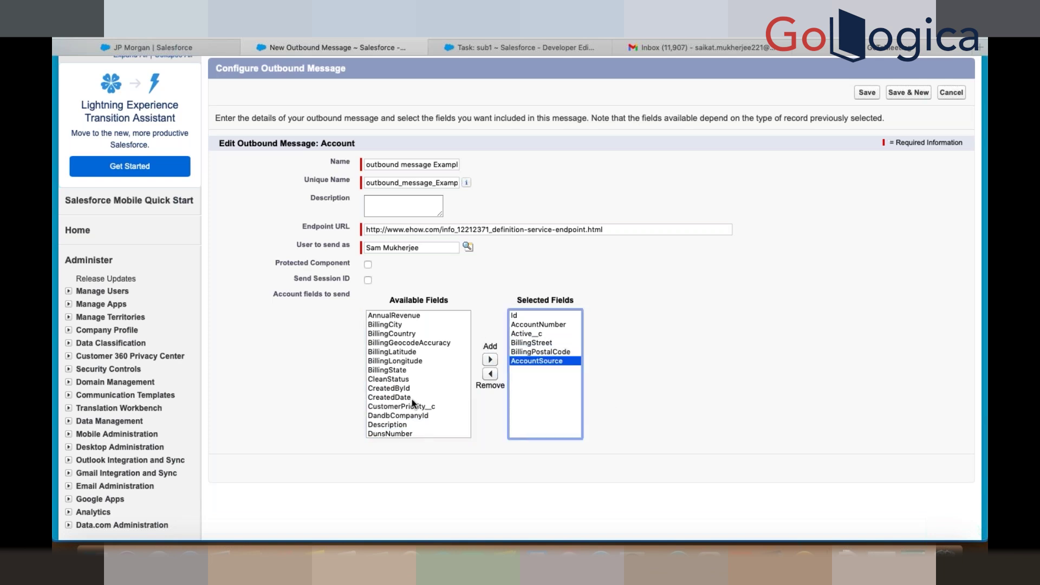
scroll(412, 398, down, 3)
scroll(412, 399, up, 2)
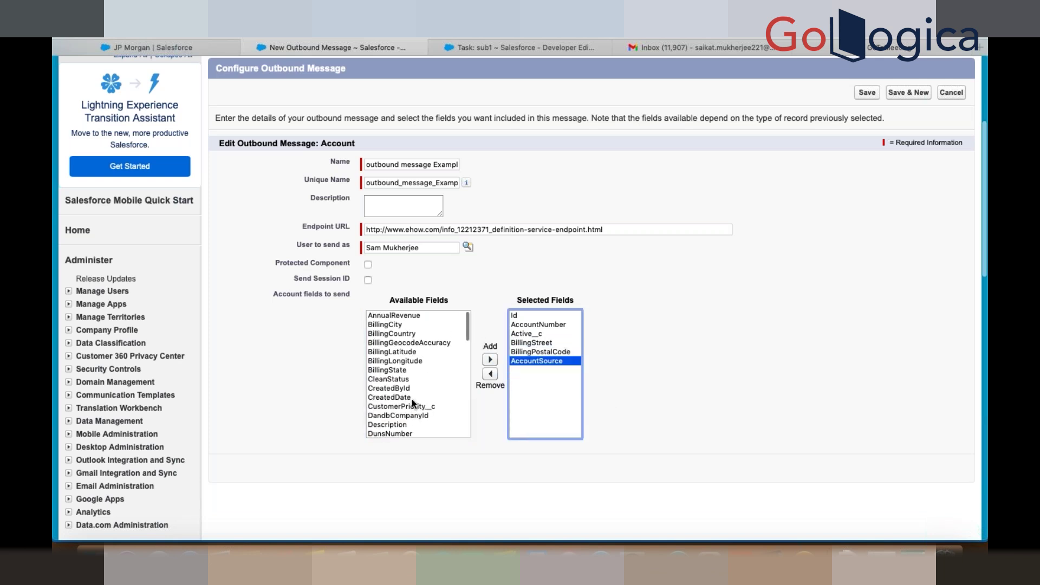
Step: Save the outbound message, finish editing the workflow actions of Wf rule1 and return to the workflow rules list
click(867, 94)
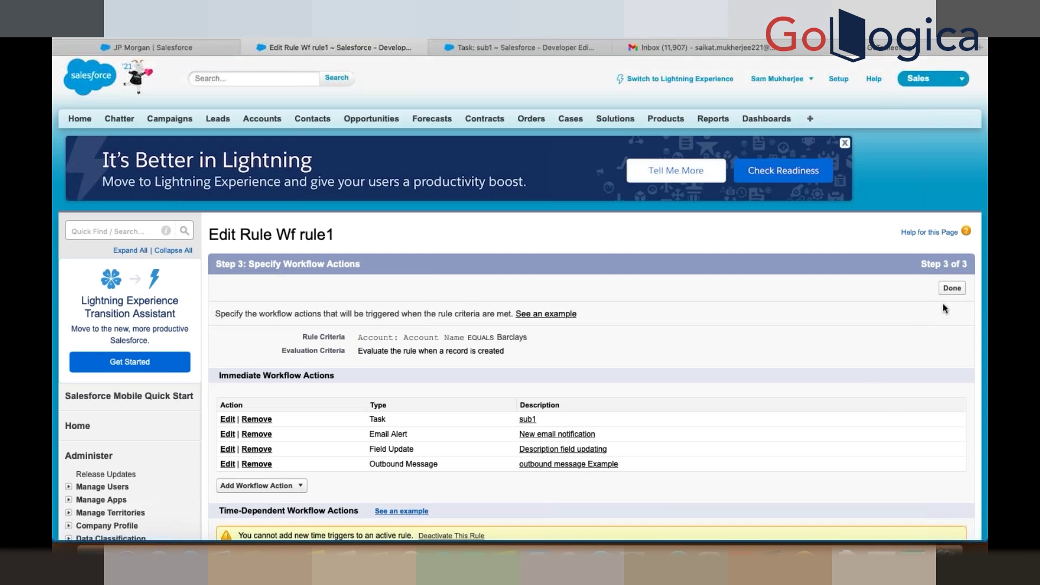
click(952, 289)
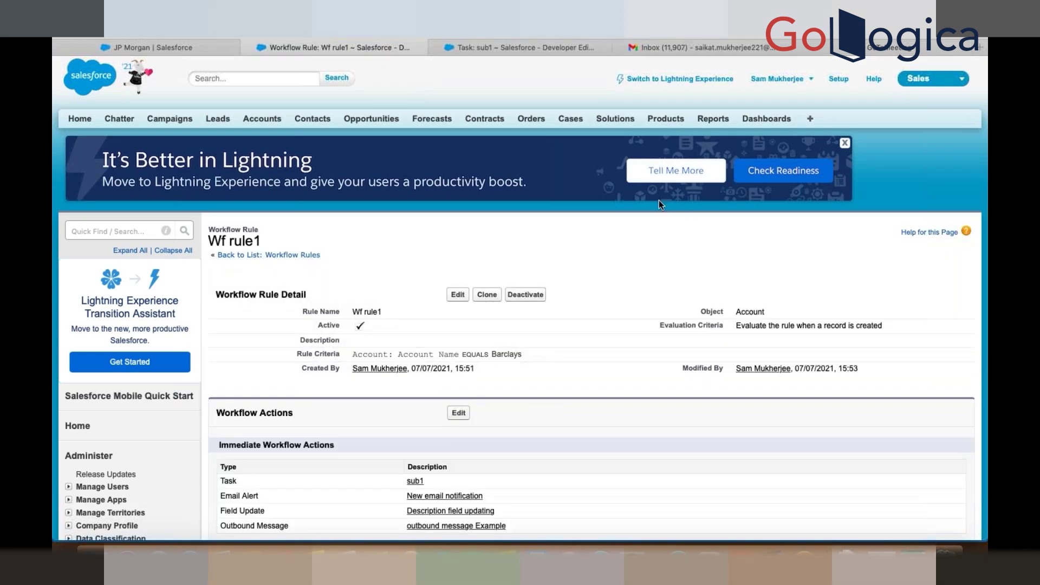
click(289, 256)
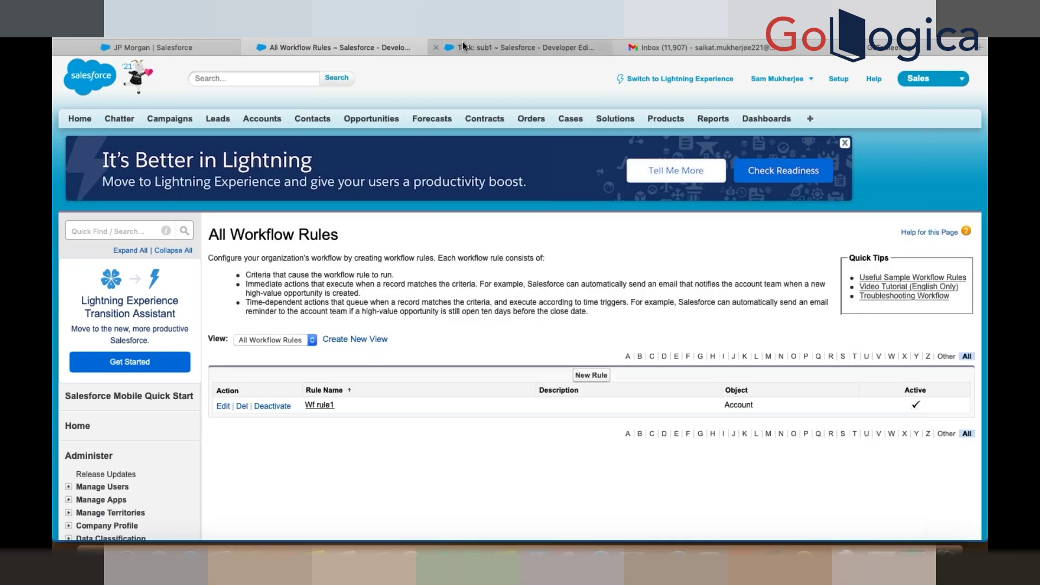
Step: Switch to the browser tab showing task sub1 and start a new account named Barclays
click(472, 47)
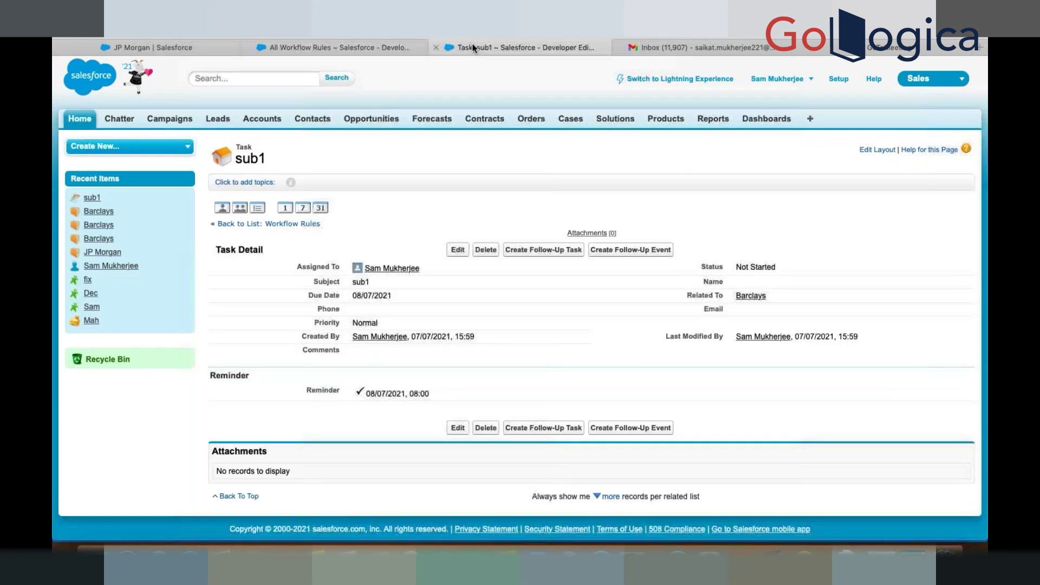
click(262, 118)
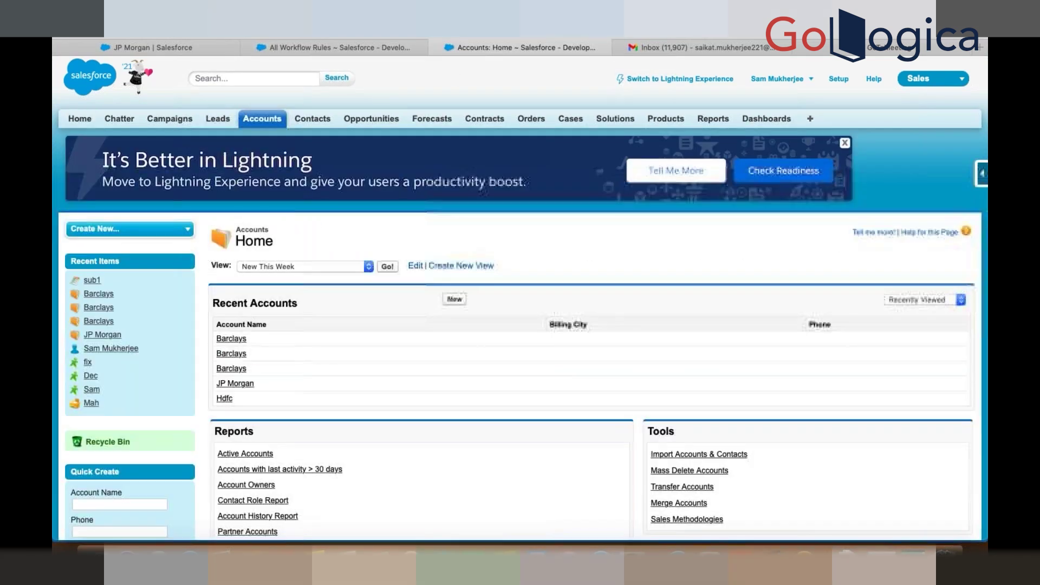
click(454, 299)
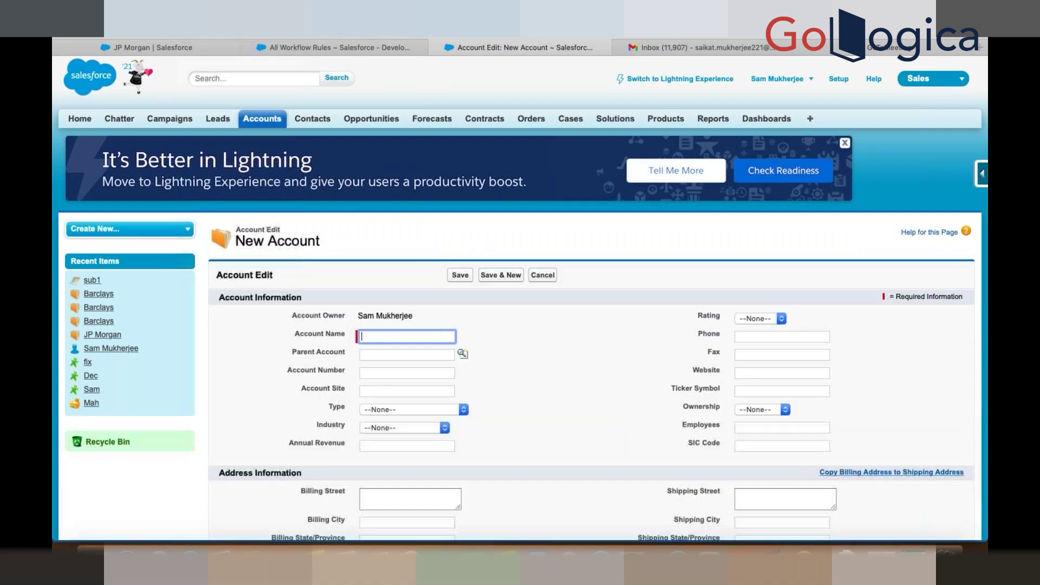
text(Barclays)
click(509, 403)
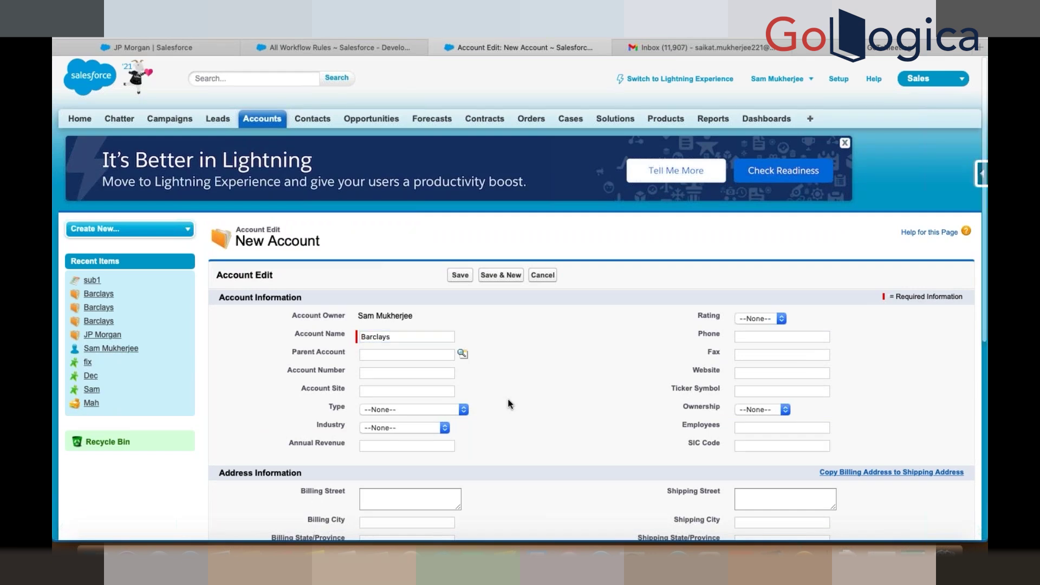
Step: Fill in the new account's billing country, city and postal code
scroll(509, 404, down, 5)
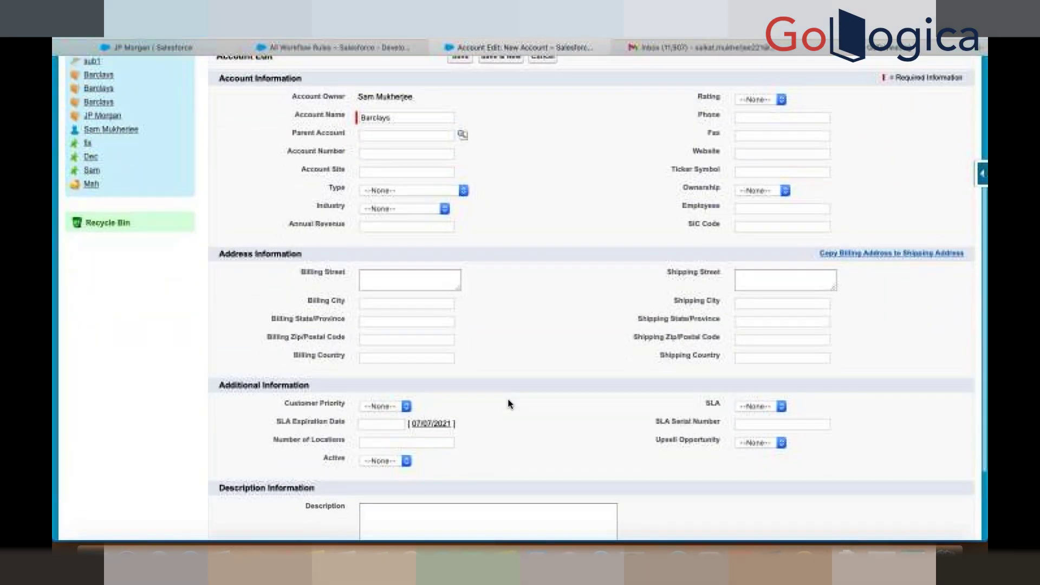
scroll(499, 386, down, 2)
click(394, 295)
text(India)
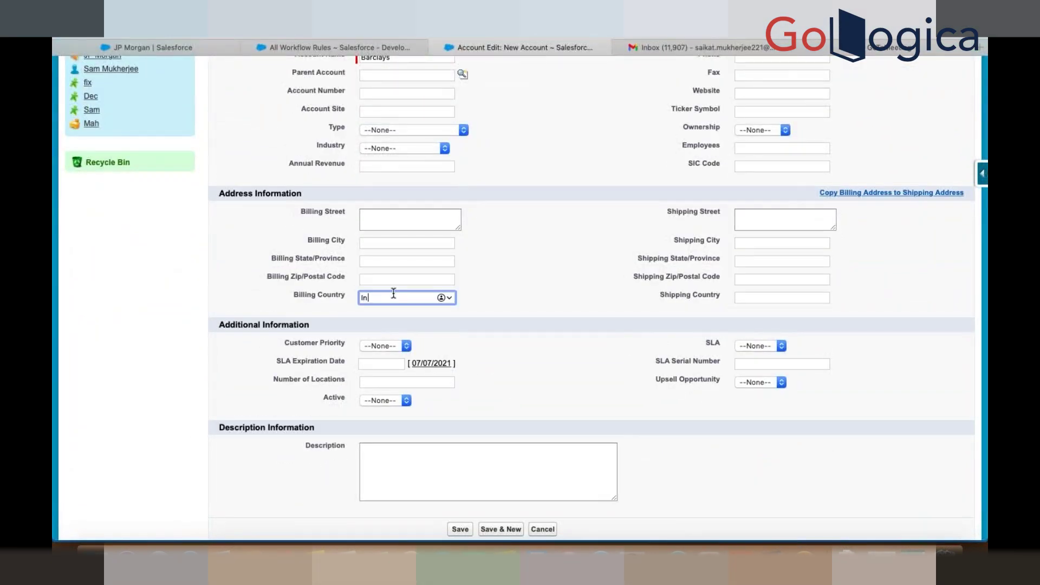
click(377, 244)
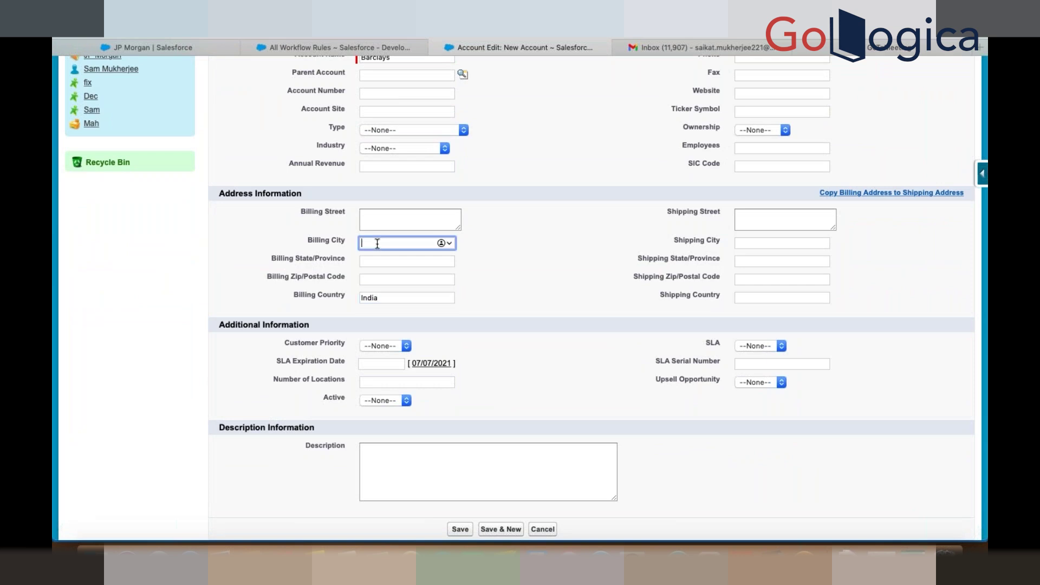
text(Kolkata)
click(373, 281)
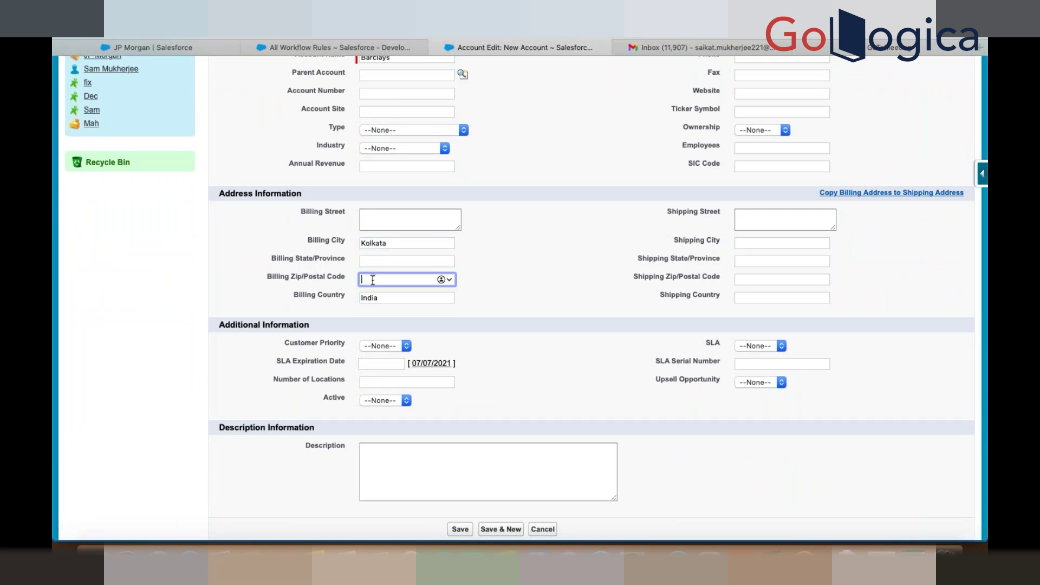
text(7)
text(000059)
Step: Set the account's Active field to Yes and save the account
click(374, 400)
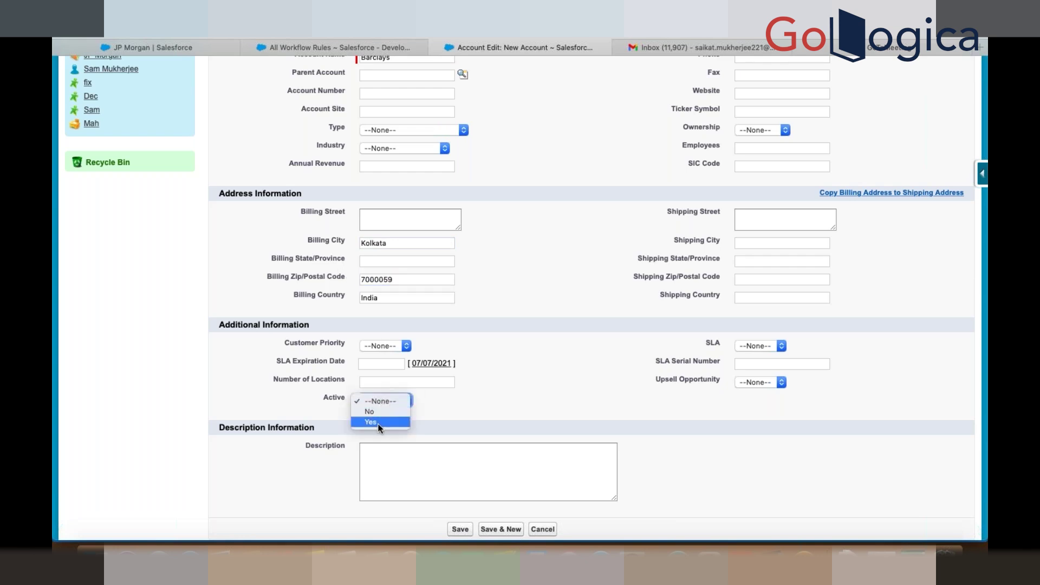
click(370, 422)
scroll(571, 417, up, 5)
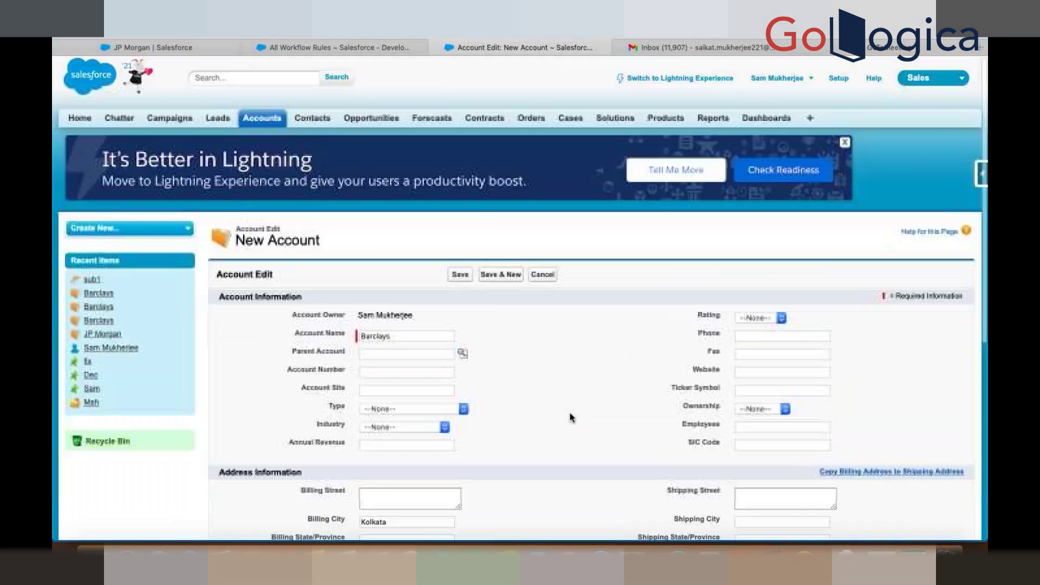
click(460, 275)
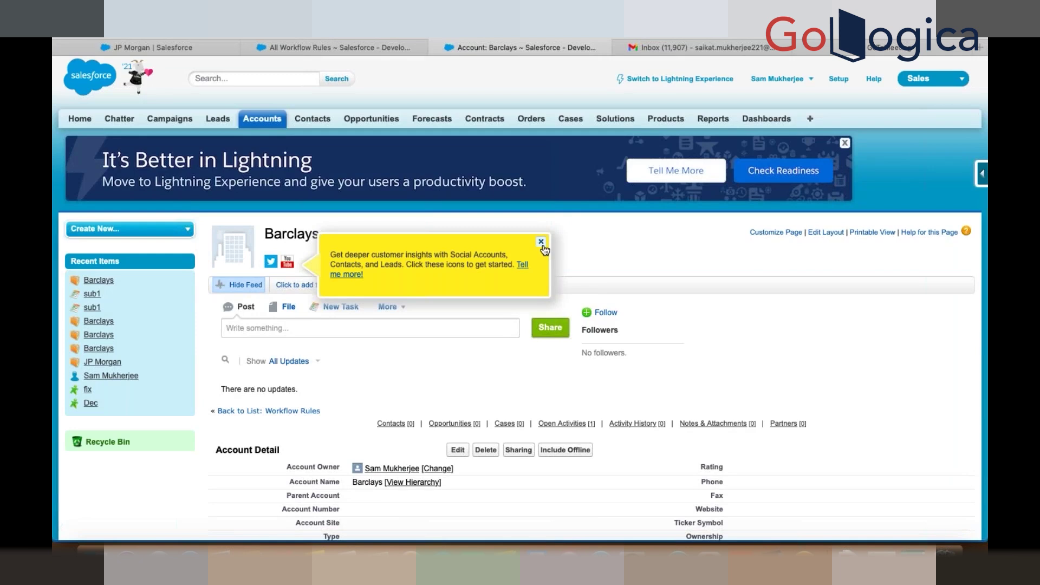
Step: Check the new Barclays account's Description and Open Activities, and look in the Gmail inbox for the alert email
click(541, 242)
scroll(513, 321, down, 1)
scroll(512, 321, down, 10)
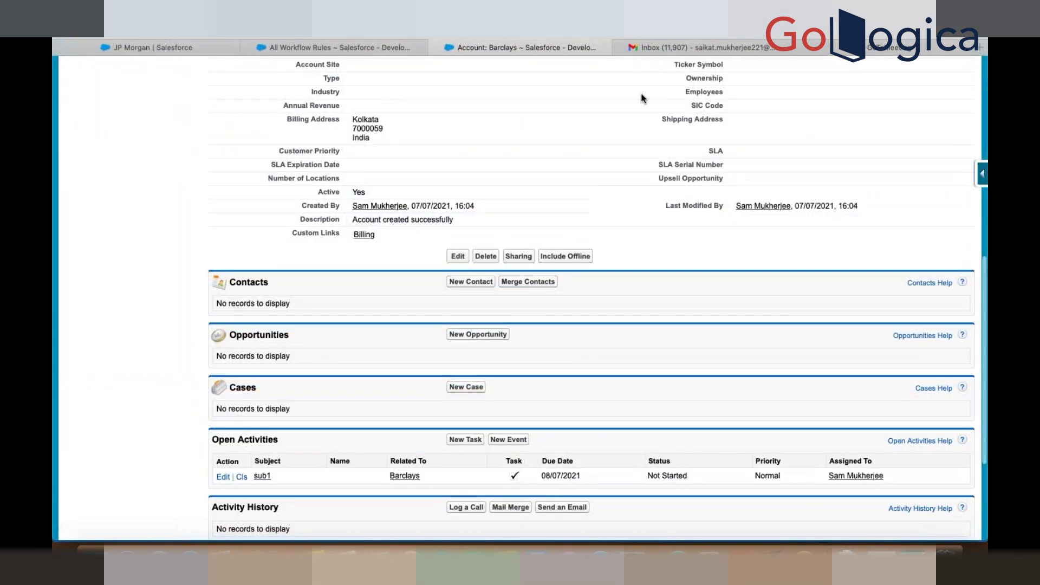
click(662, 47)
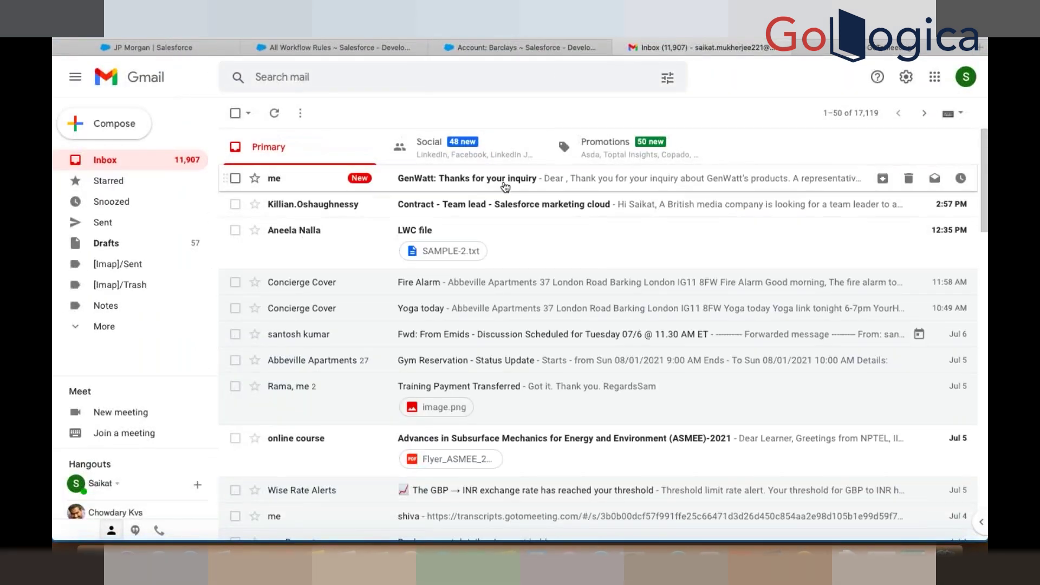
click(498, 43)
scroll(365, 458, down, 3)
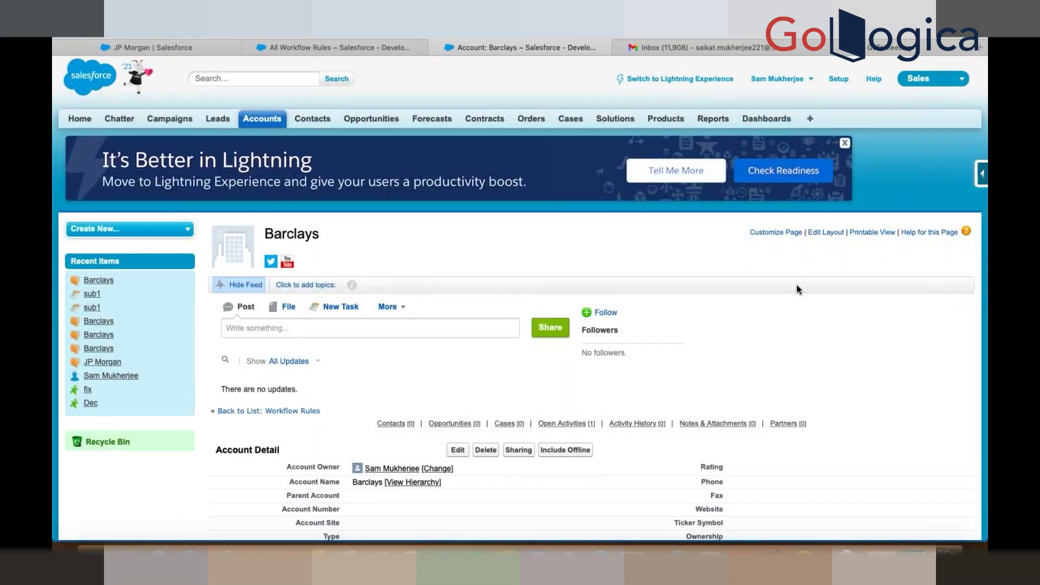
Step: Open Setup and search it for "message"
click(838, 80)
click(106, 233)
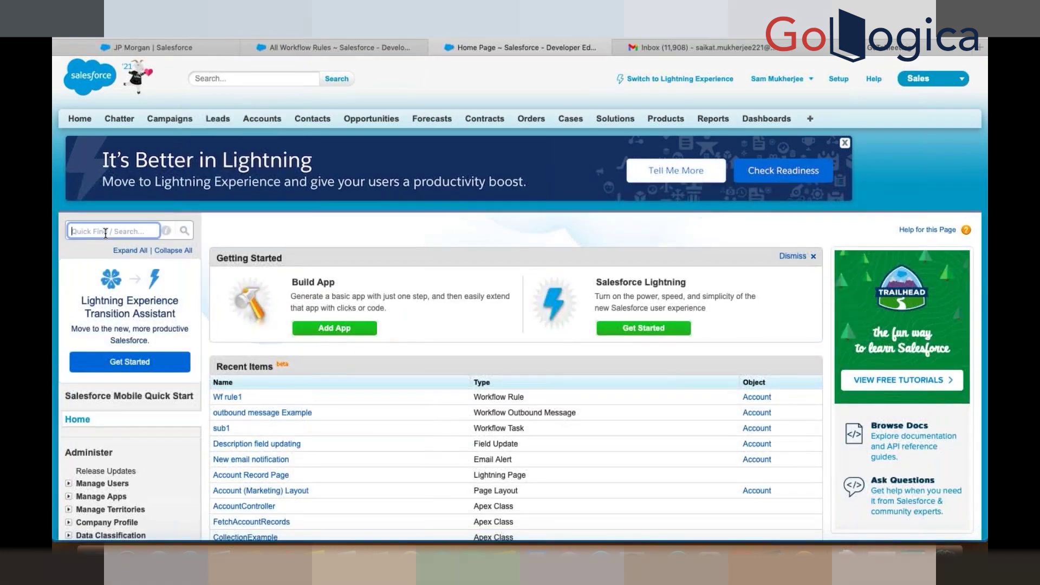
text(mesage)
key(BackSpace)
key(BackSpace)
key(BackSpace)
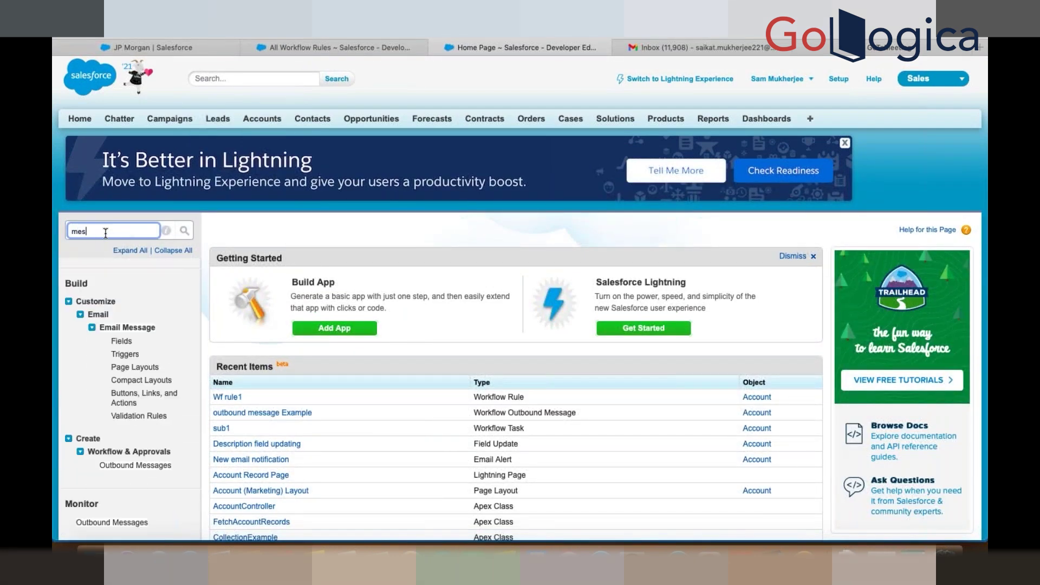
text(sage)
Step: Open the outbound message delivery status under Monitor and view the details of the outbound message next in line for delivery
scroll(81, 380, down, 3)
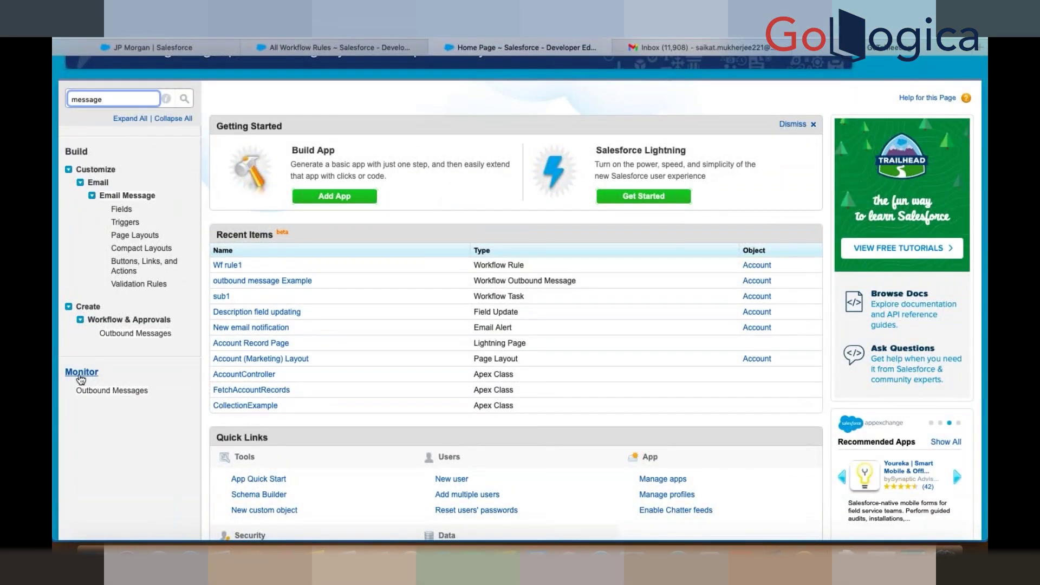
click(124, 394)
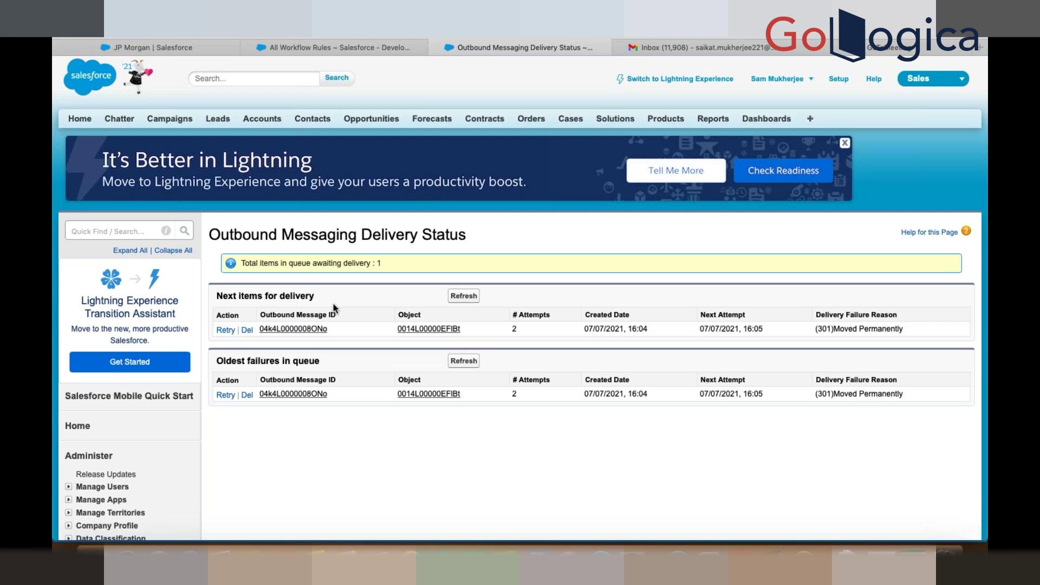
click(278, 330)
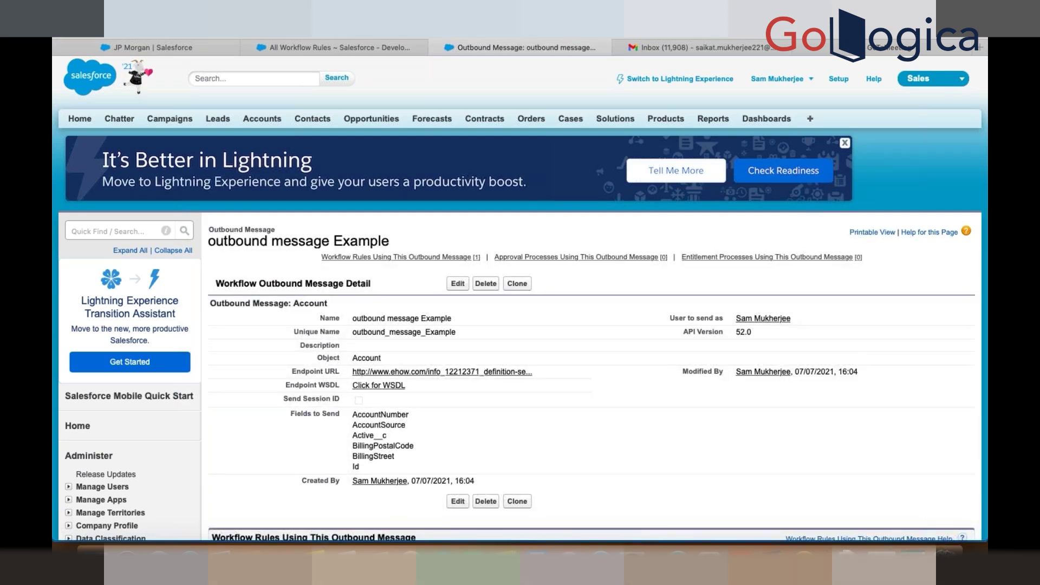
Step: Review the Fields to Send listed in the outbound message's details
scroll(520, 298, down, 3)
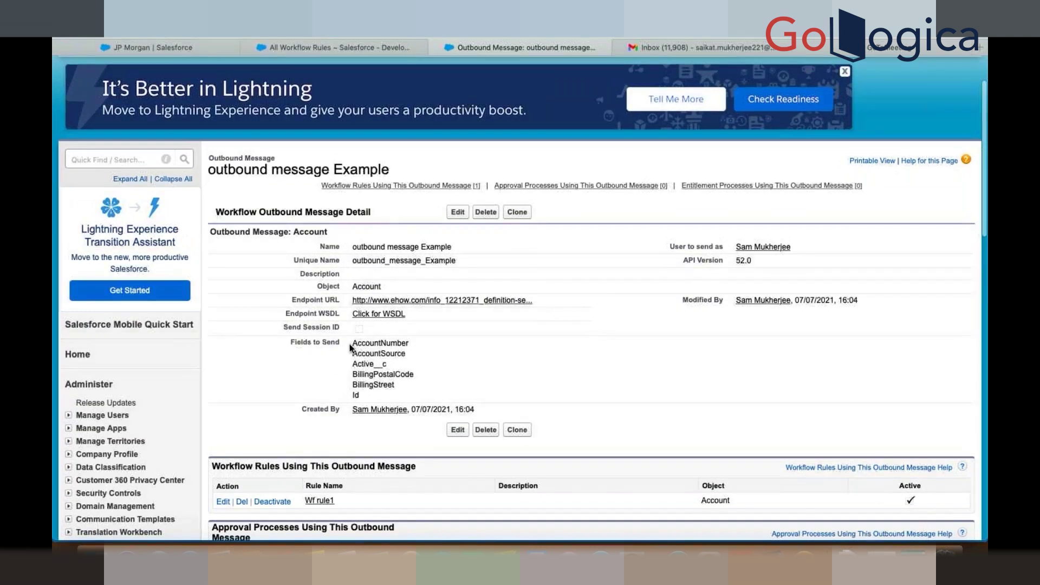
triple_click(358, 391)
click(383, 399)
triple_click(383, 398)
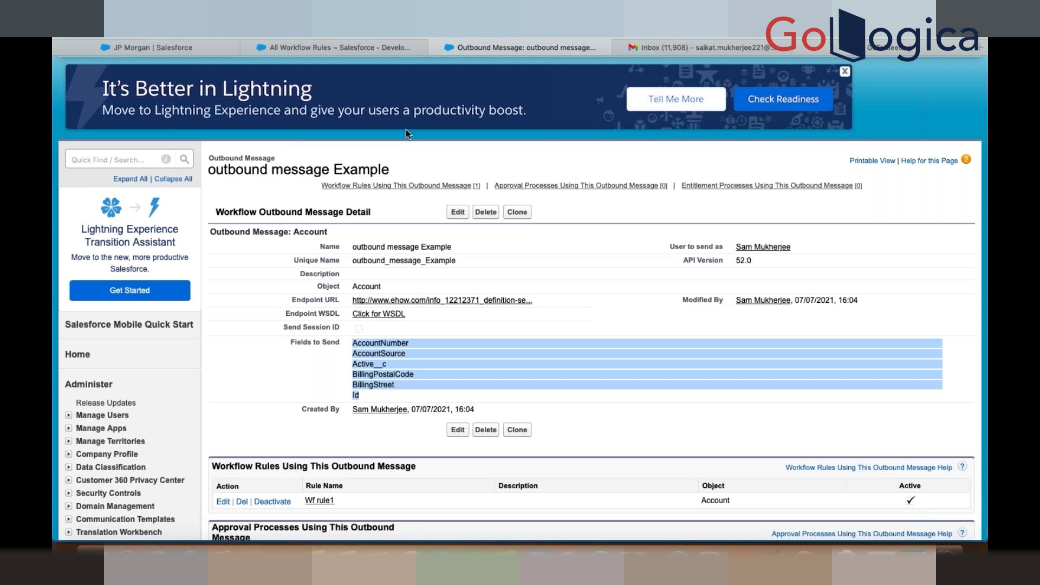
Step: Open the workflow rule Wf rule1 and review its evaluation criteria and immediate workflow actions
click(350, 42)
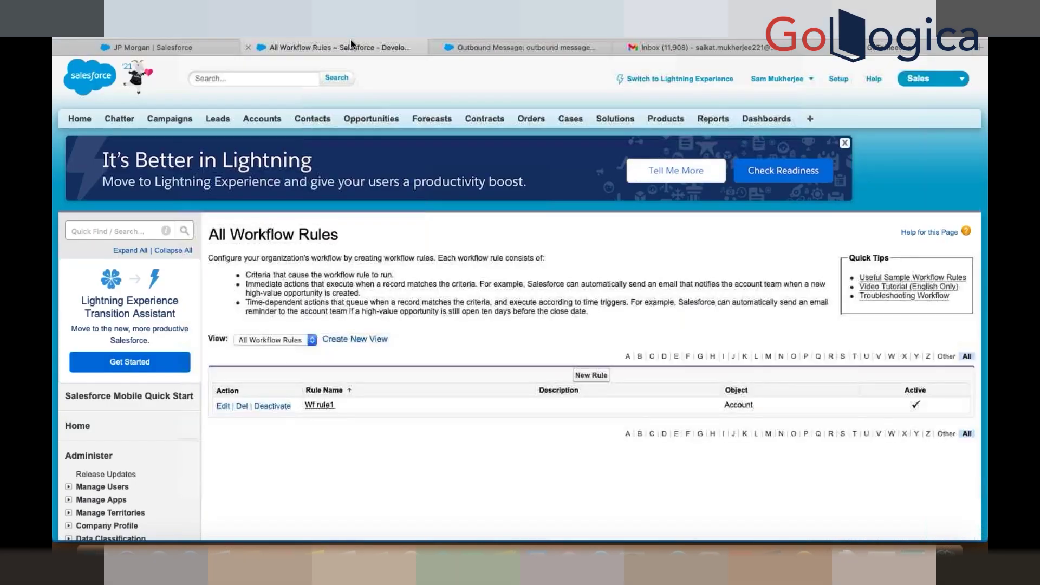
click(320, 405)
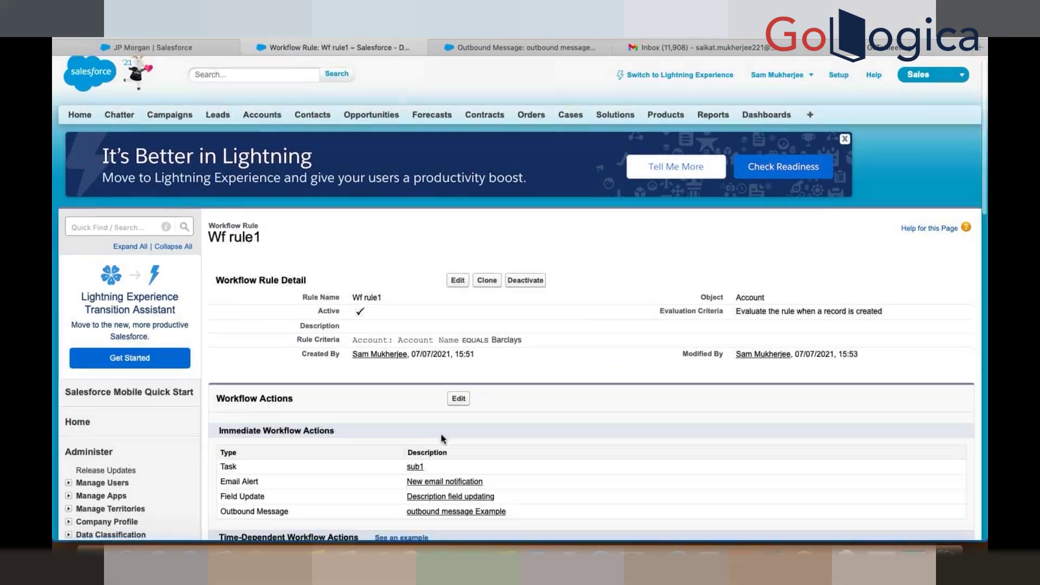
scroll(441, 434, down, 3)
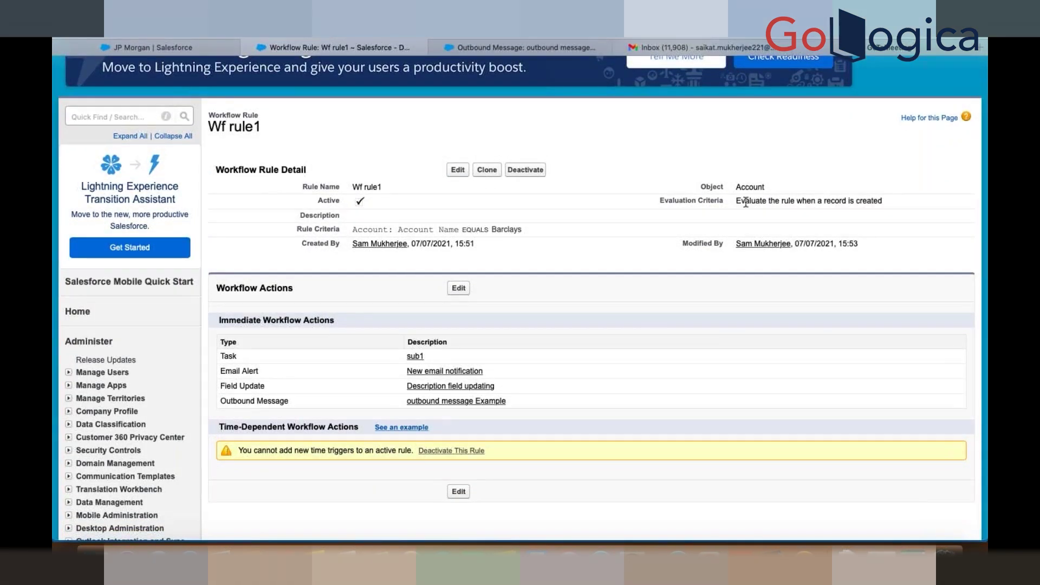
drag(741, 202, 853, 207)
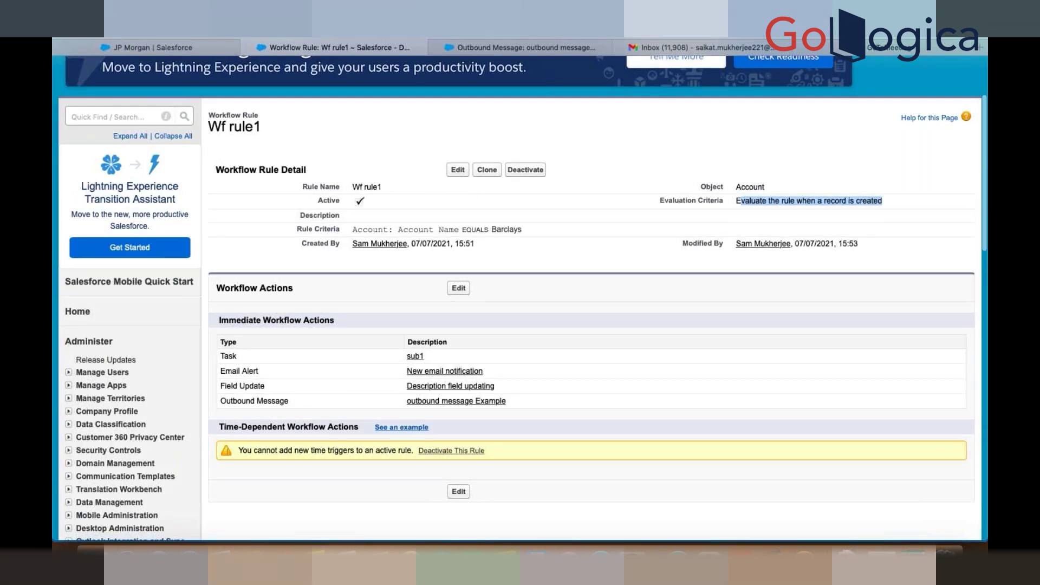
scroll(432, 183, up, 3)
click(324, 213)
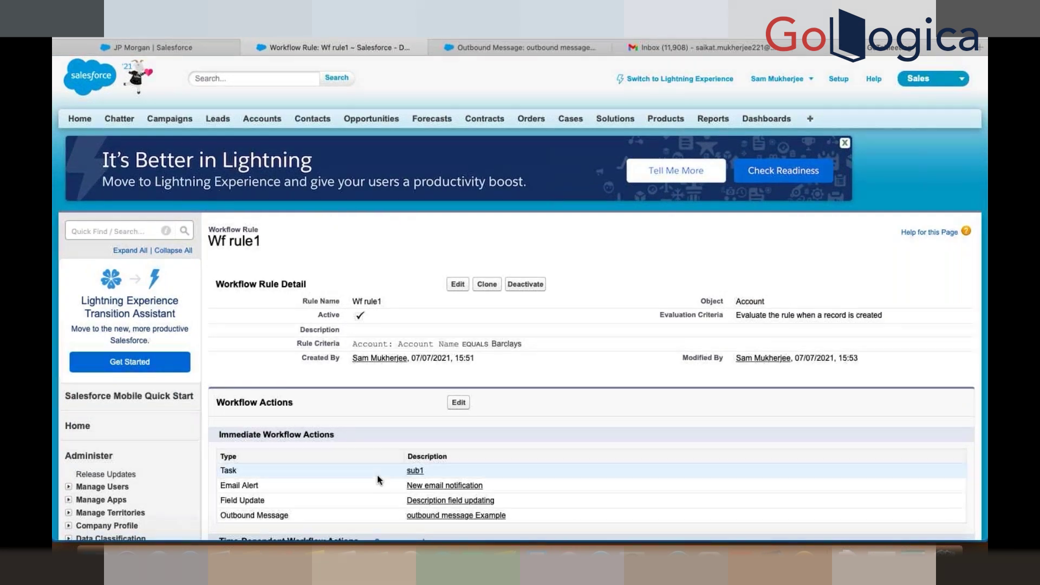
scroll(377, 475, down, 3)
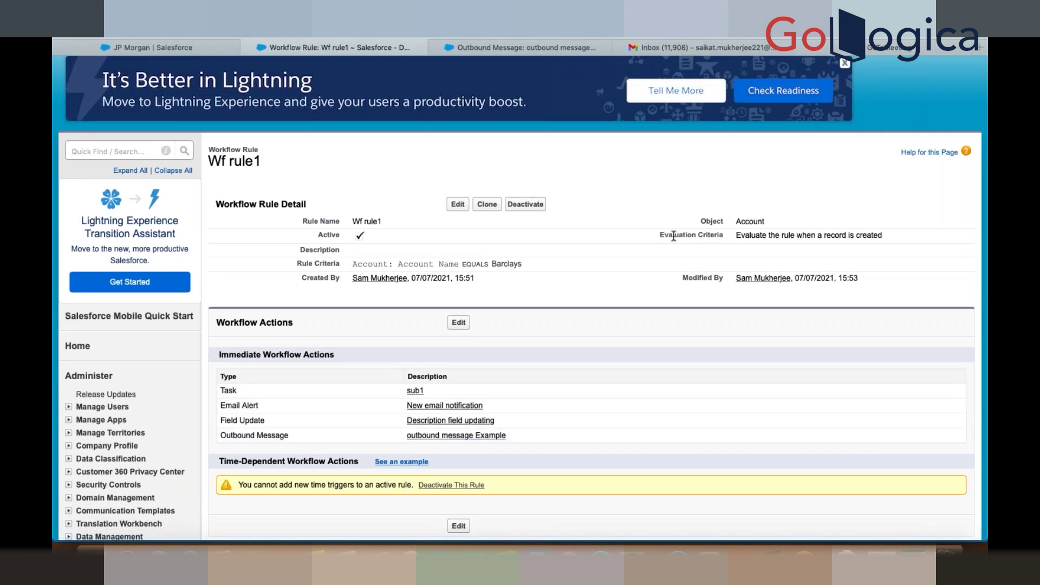
Step: Change Wf rule1's evaluation criteria to "created, and every time it's edited" and save the rule
click(456, 207)
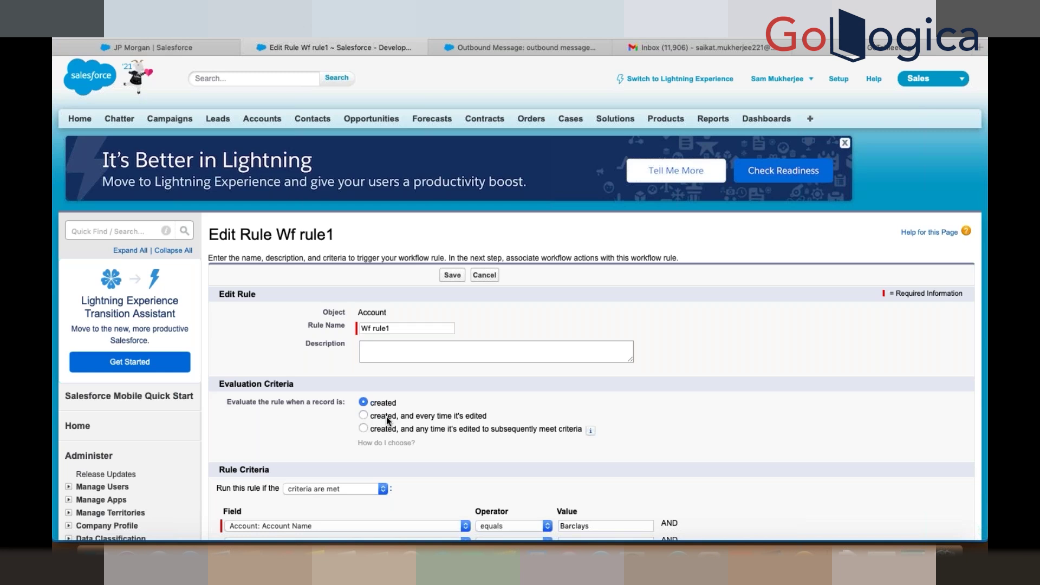
scroll(386, 417, down, 2)
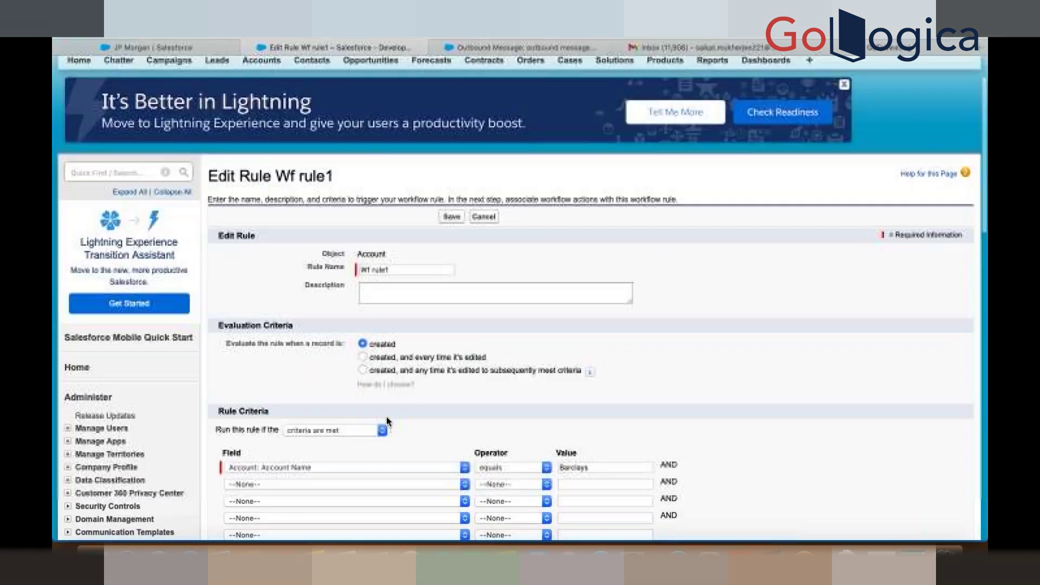
click(405, 359)
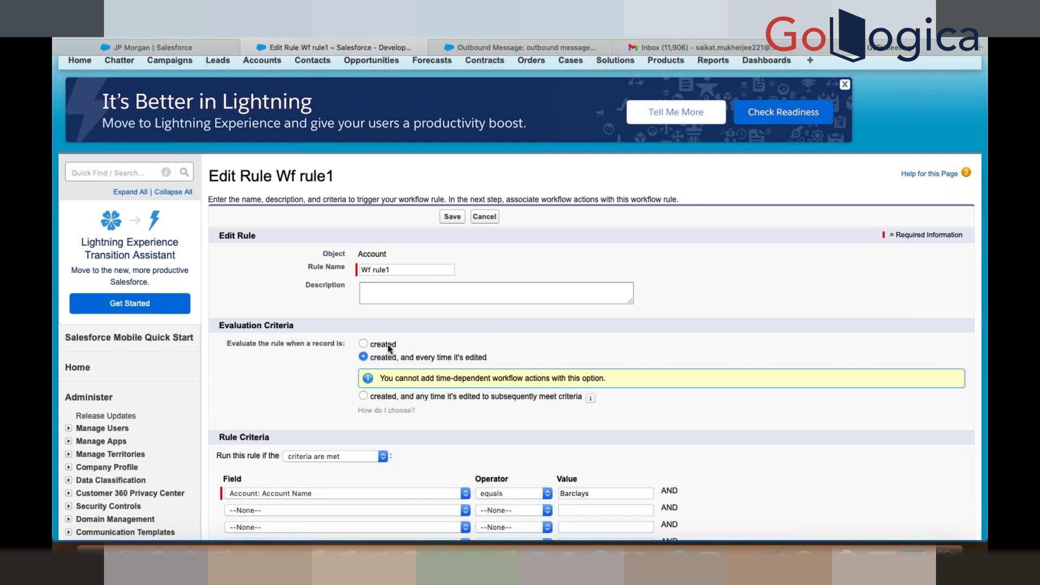
click(388, 345)
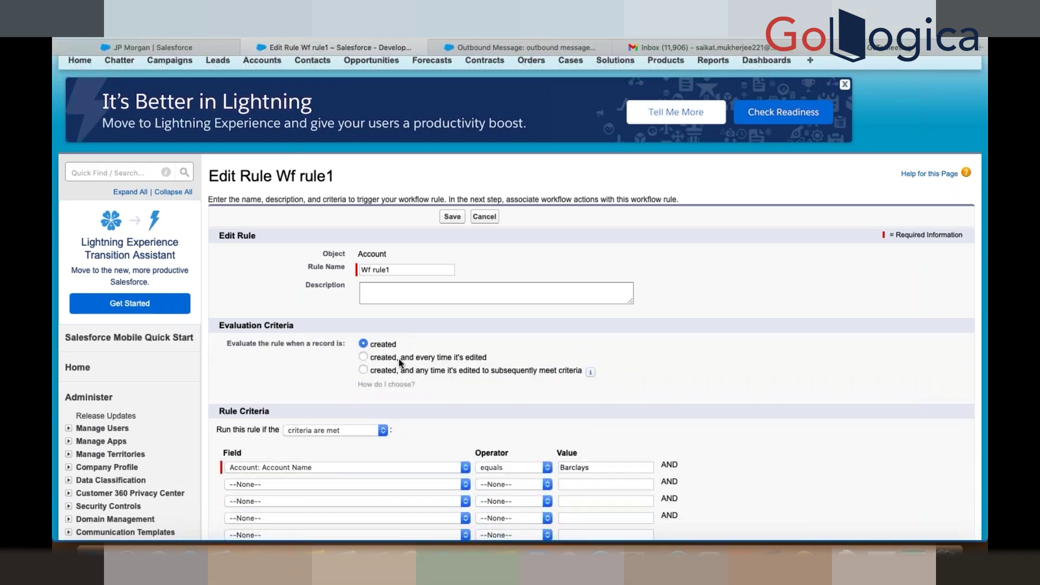
click(388, 358)
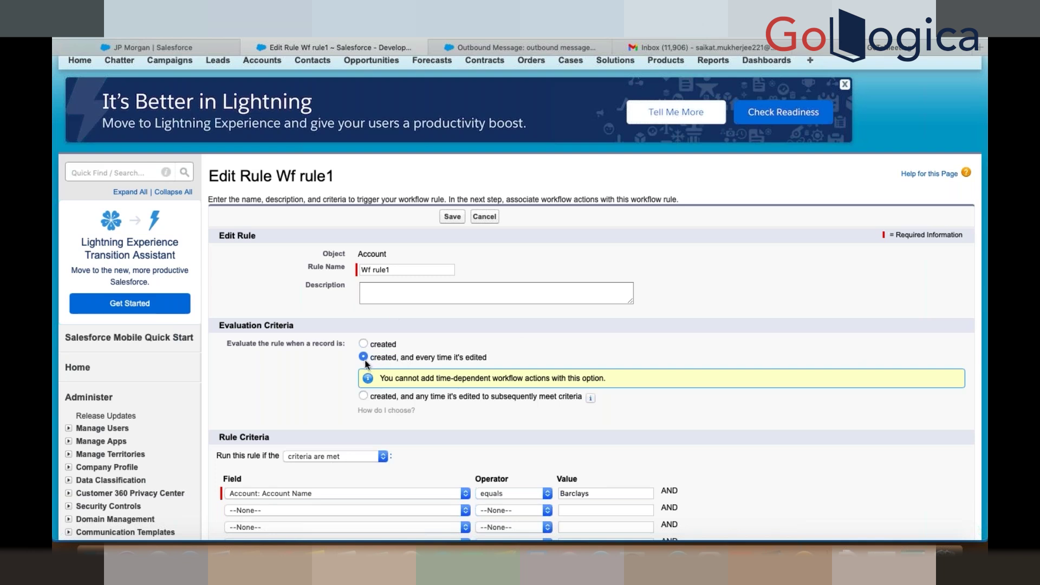
click(452, 217)
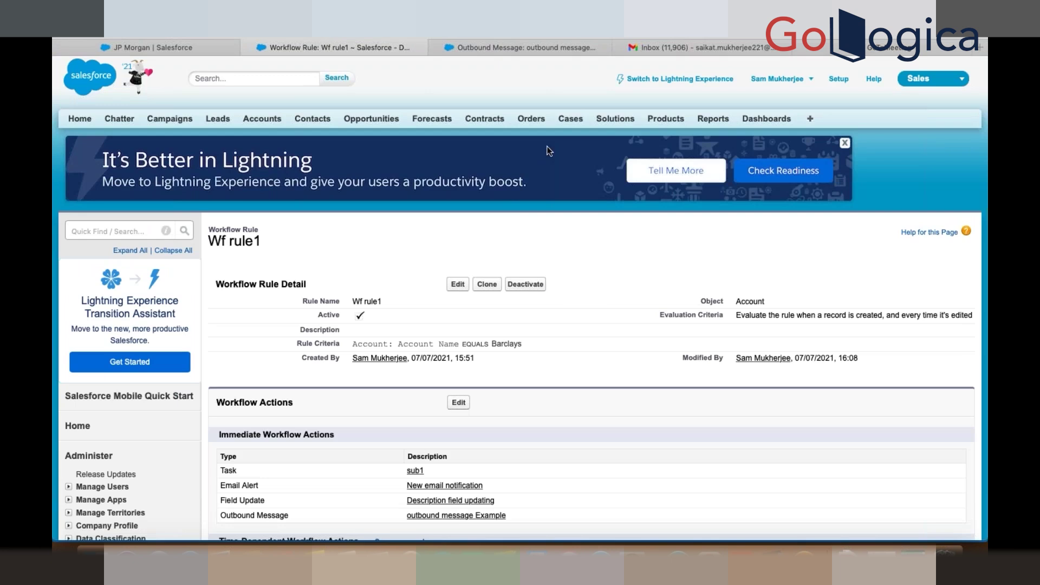
Step: Create and save a new account named Barclays, and check its Description field
click(469, 46)
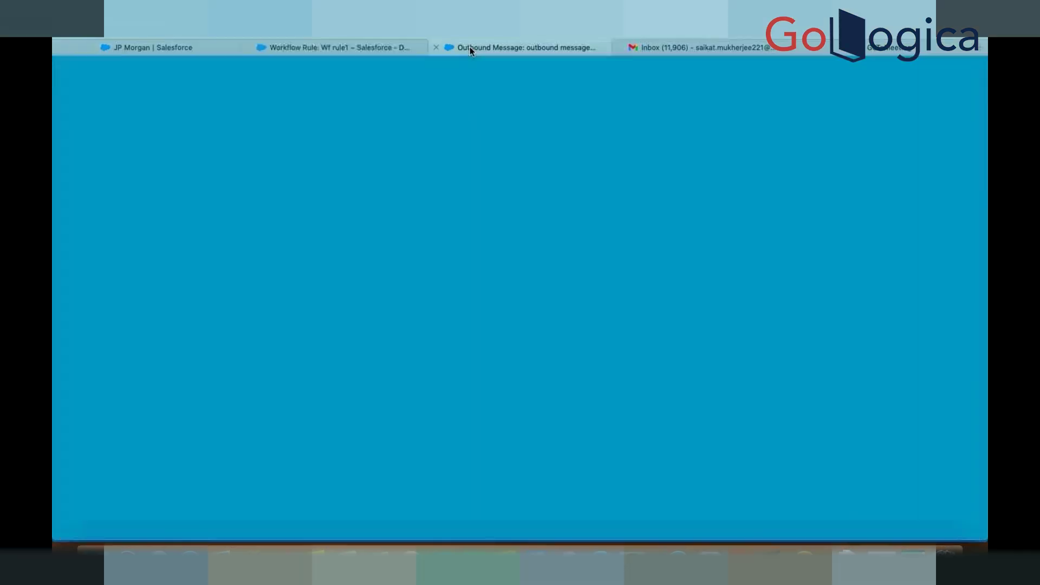
scroll(351, 323, up, 3)
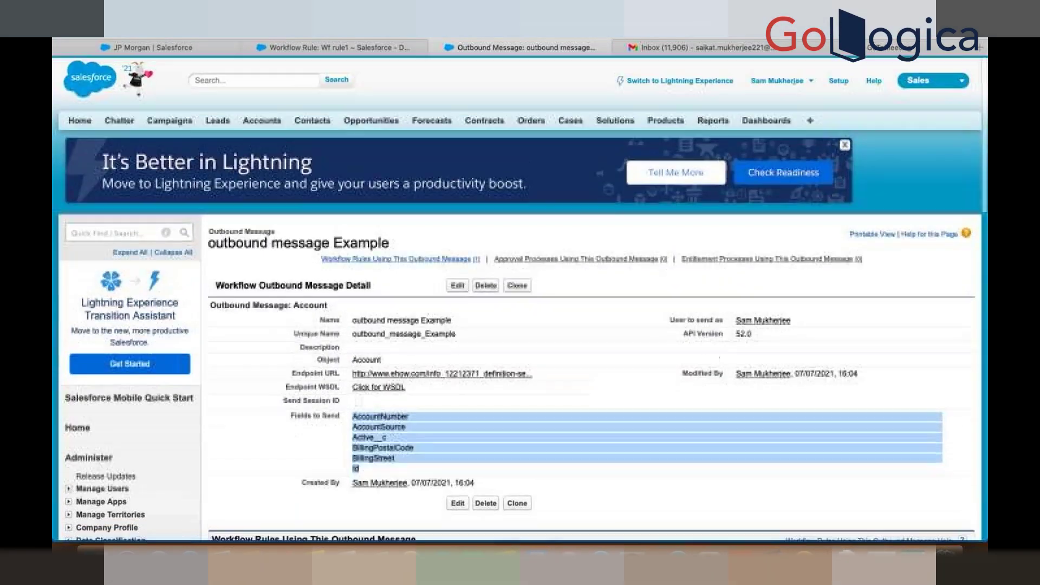
click(262, 119)
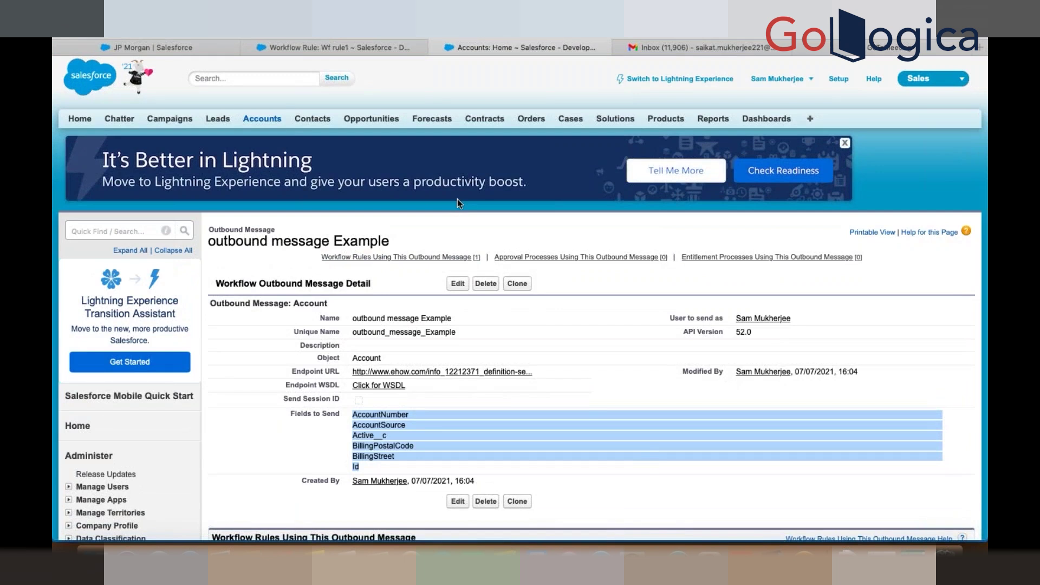
click(457, 302)
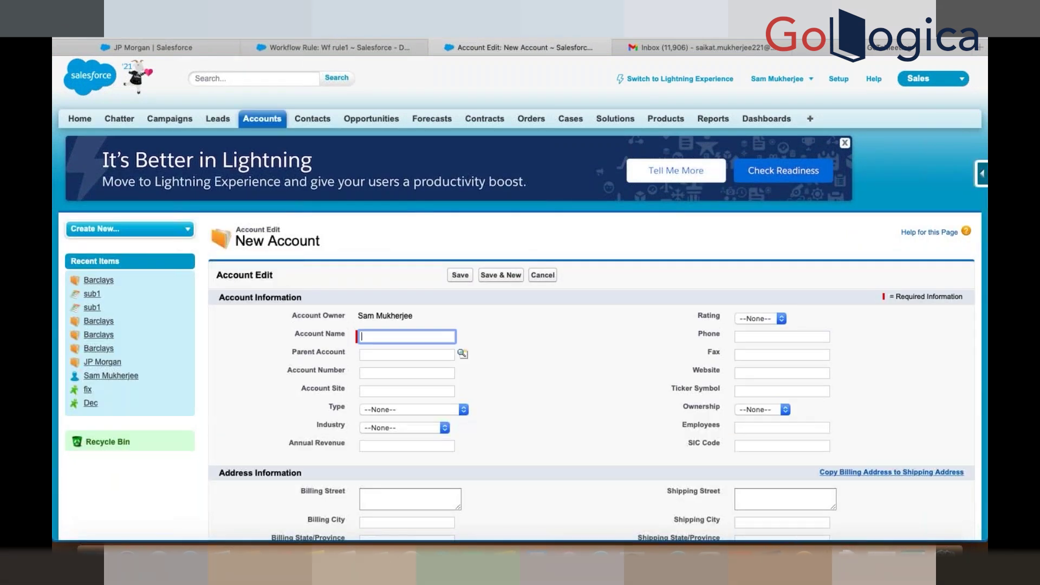
text(Barclays)
click(459, 277)
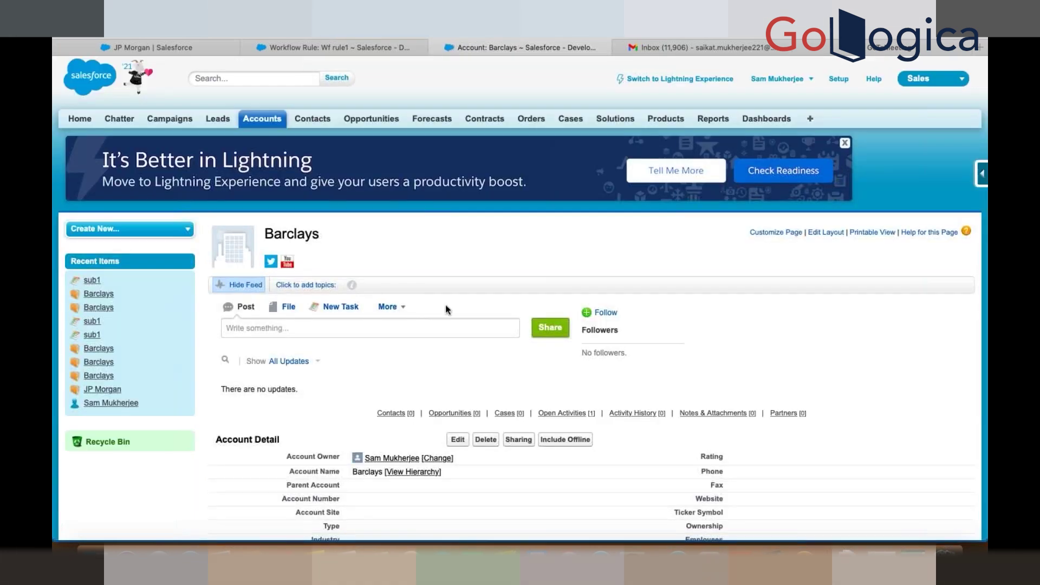
scroll(429, 364, down, 6)
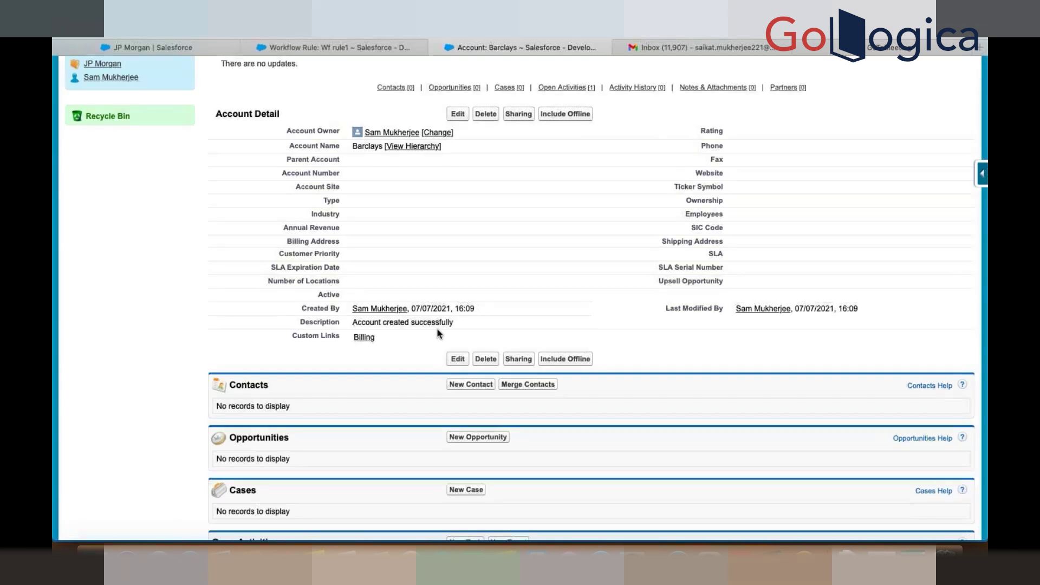
Step: Edit the Barclays account to clear its Description and set its Type to Prospect, and save it
scroll(455, 268, up, 3)
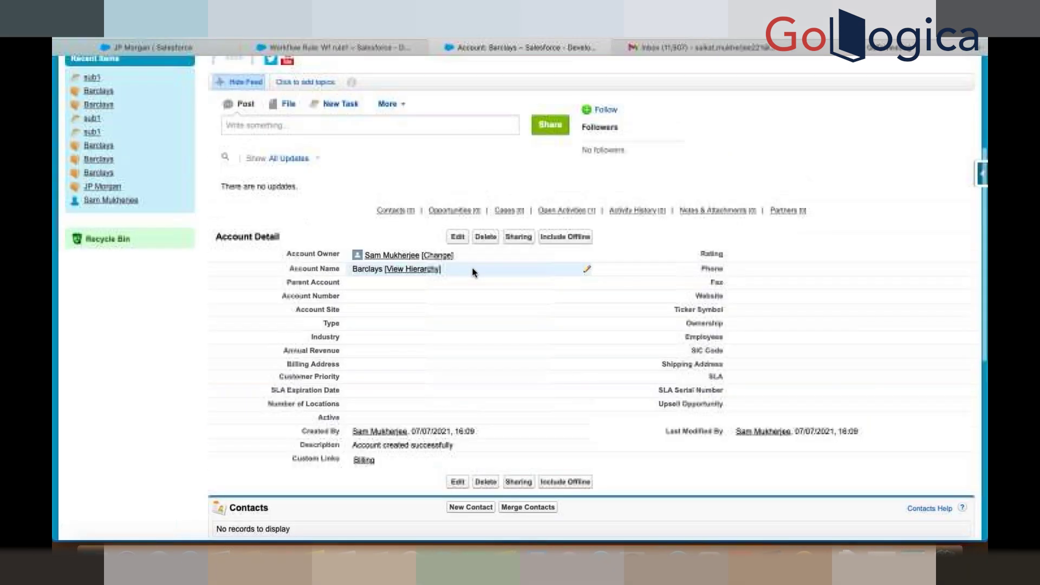
click(458, 237)
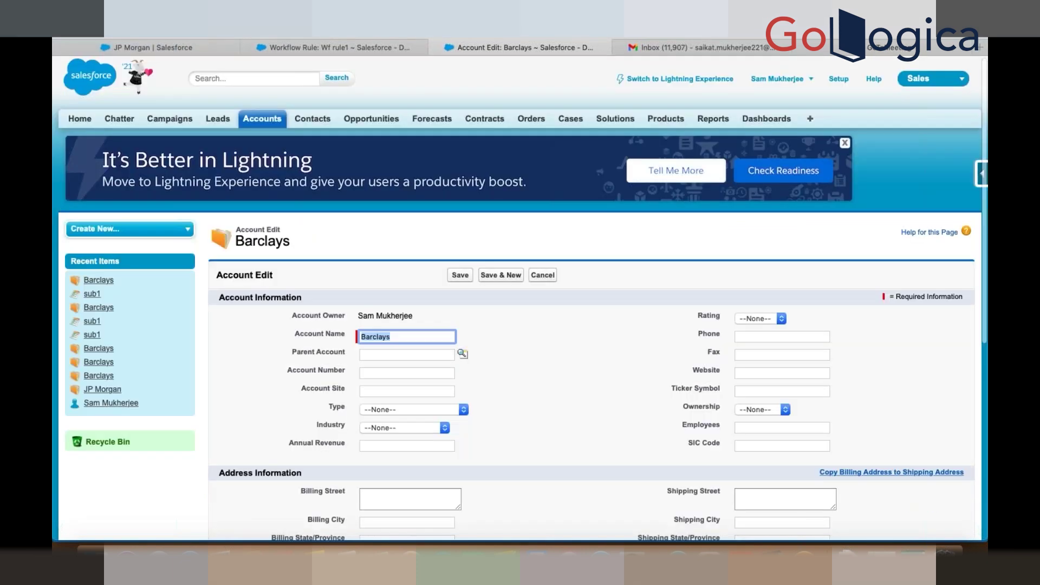
scroll(407, 442, down, 5)
triple_click(407, 442)
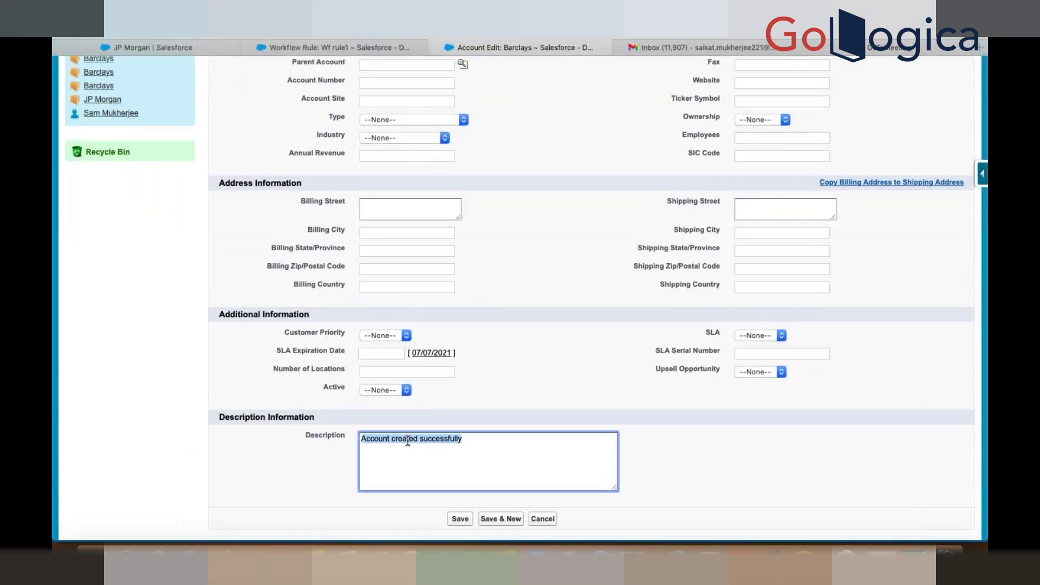
key(BackSpace)
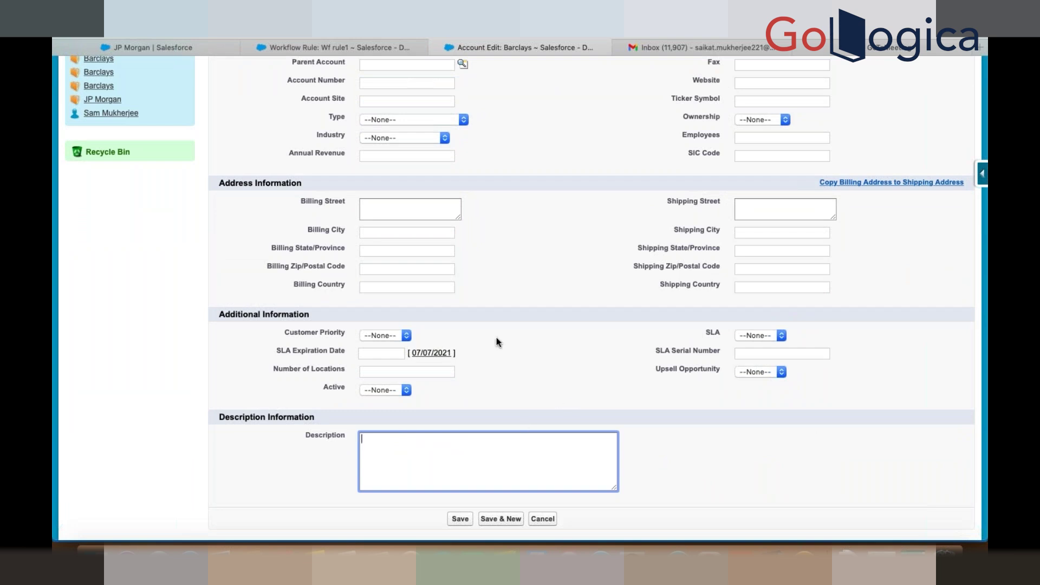
scroll(496, 341, up, 2)
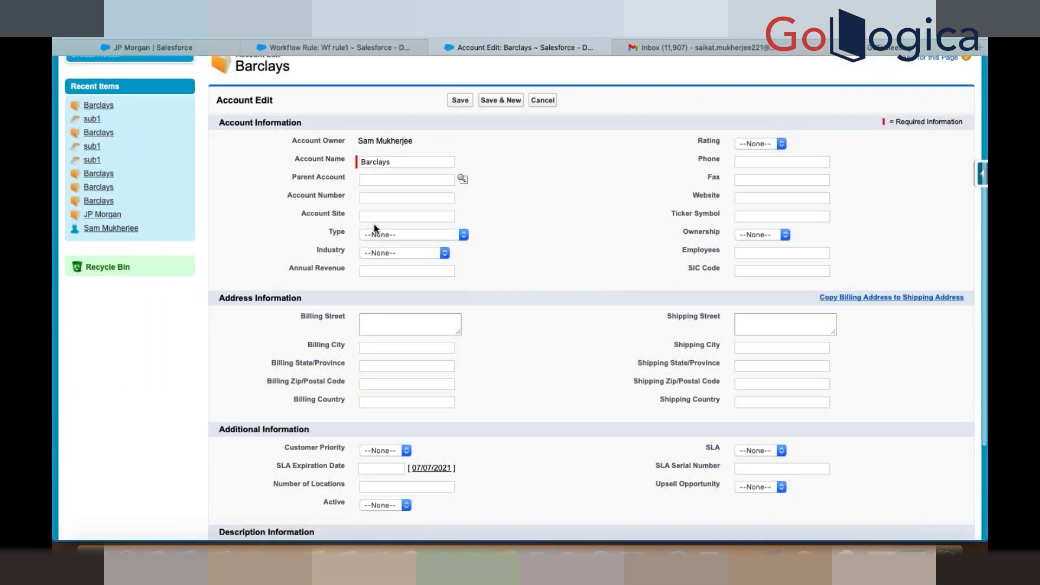
click(376, 232)
click(380, 245)
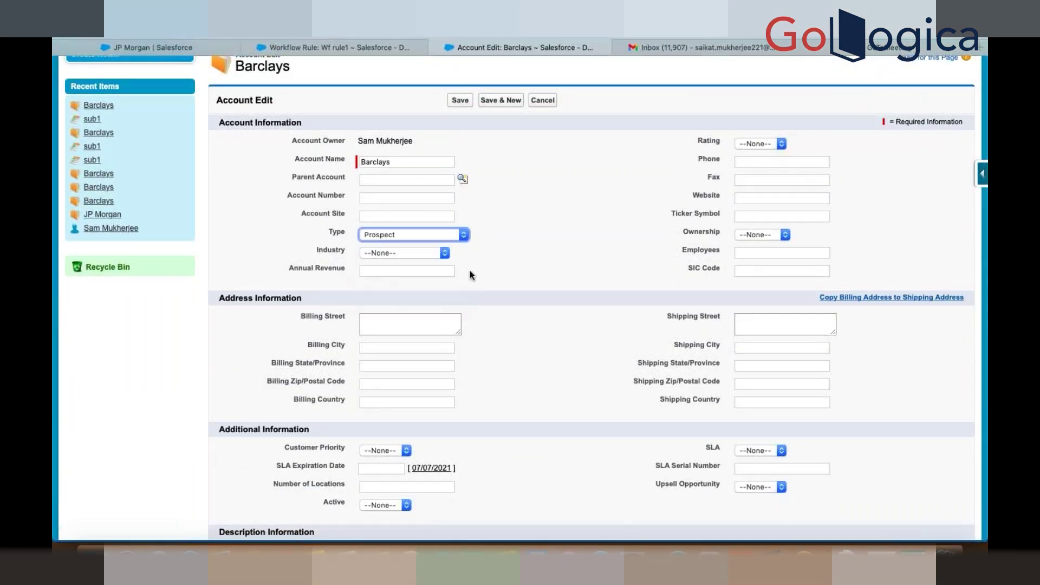
click(461, 102)
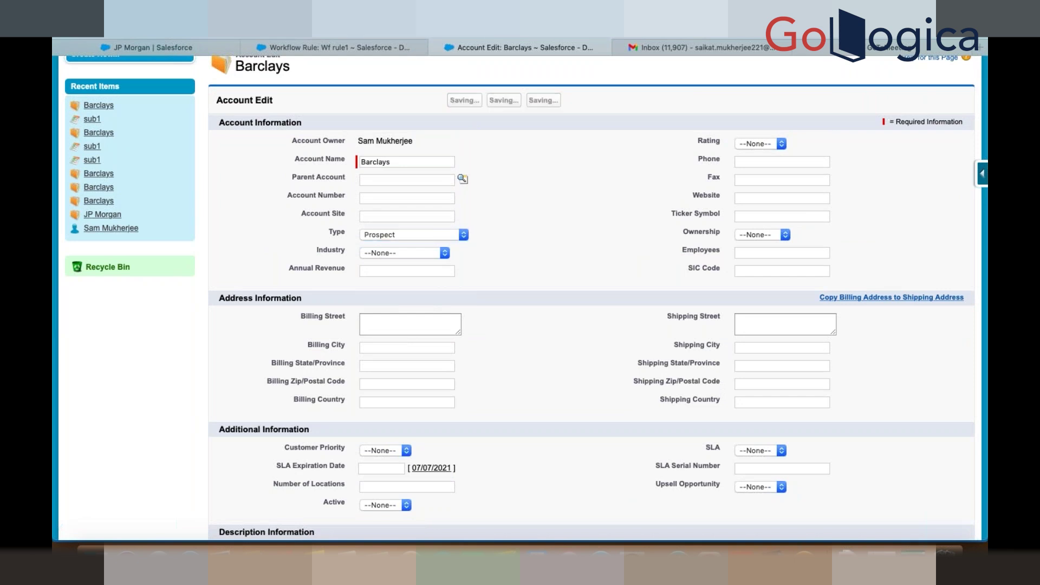
Step: Check the Description field of the edited Barclays account
scroll(355, 312, down, 7)
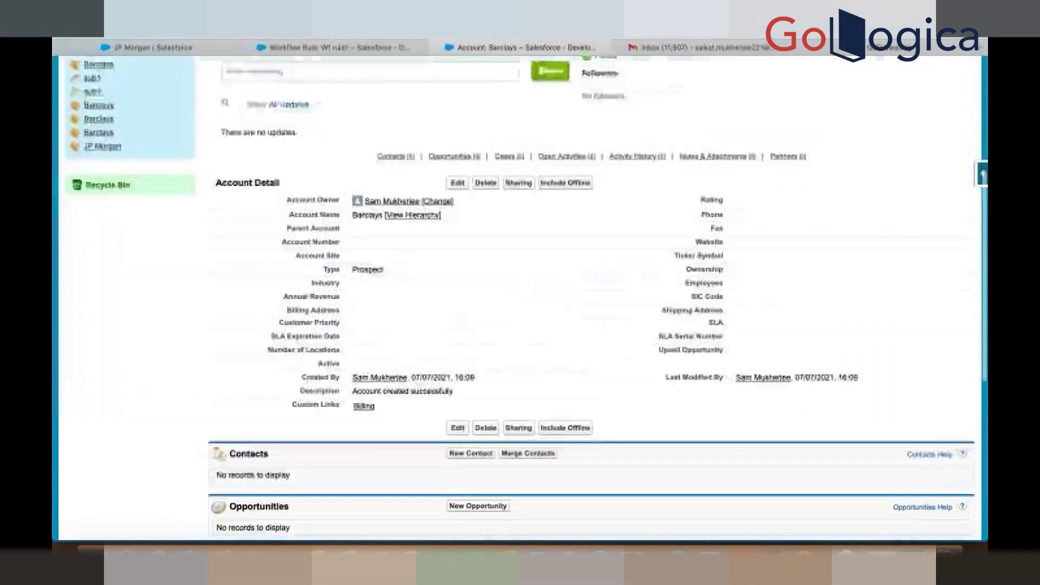
drag(355, 312, 461, 307)
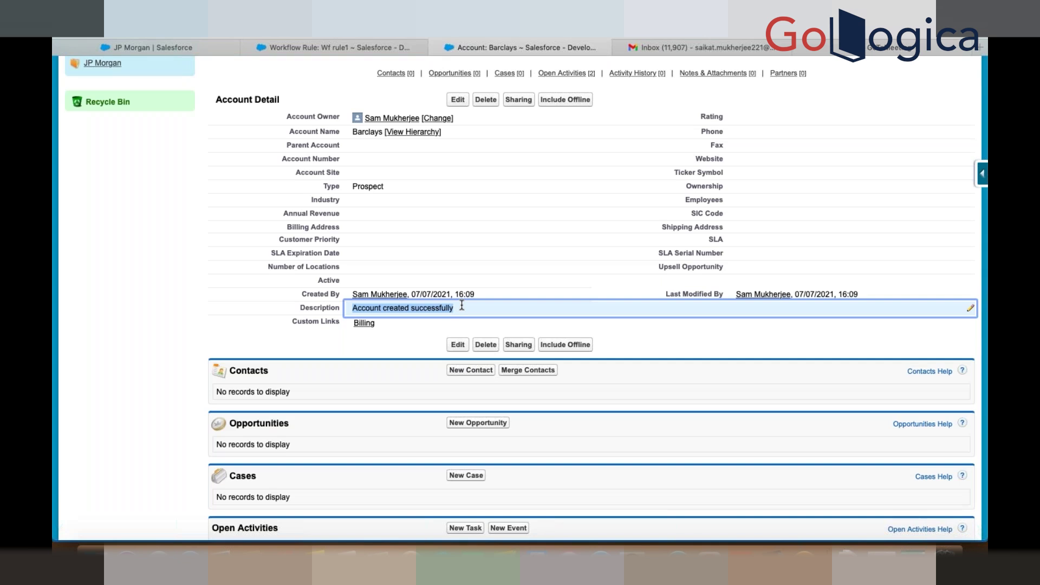
scroll(462, 307, up, 6)
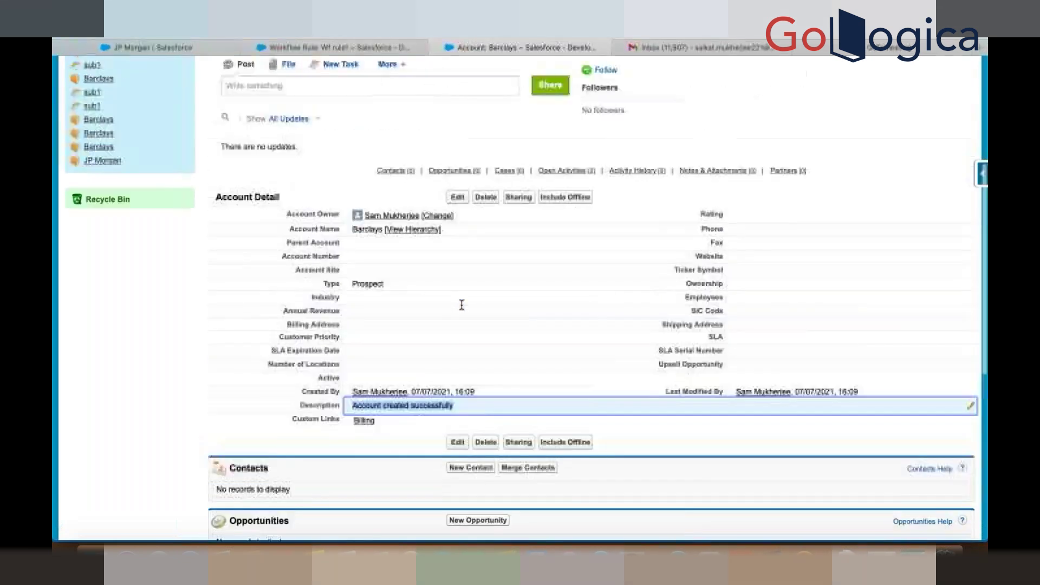
Step: Change Wf rule1's evaluation criteria to "created, and any time it's edited to subsequently meet criteria" and save the rule
click(360, 47)
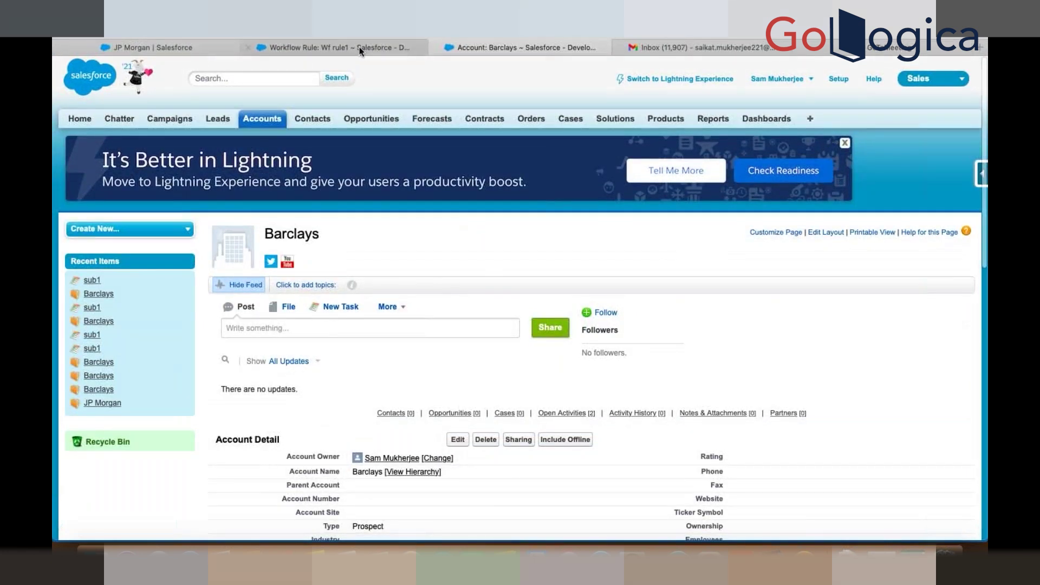
scroll(429, 253, down, 5)
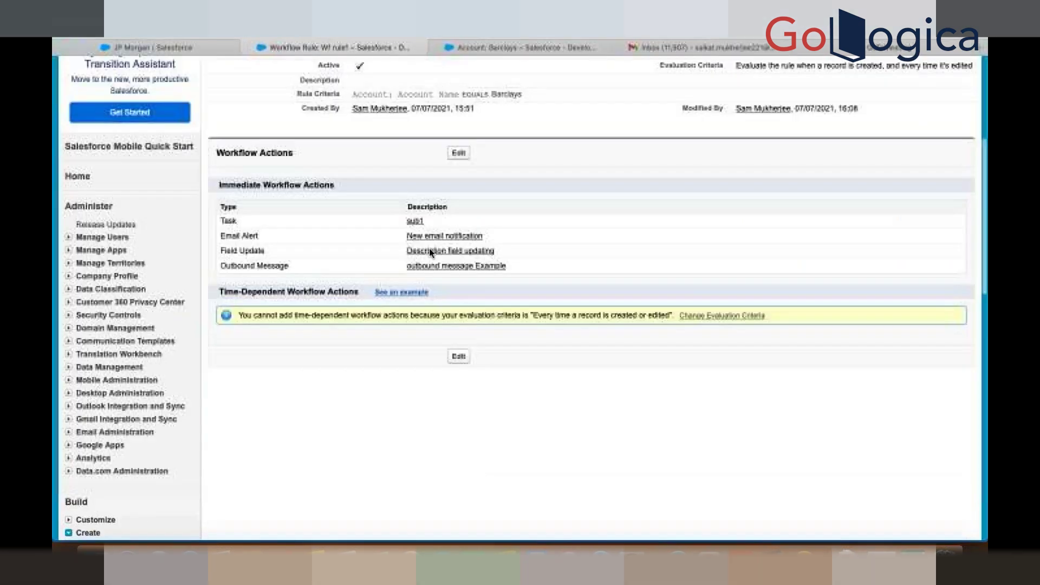
scroll(429, 252, up, 5)
click(455, 279)
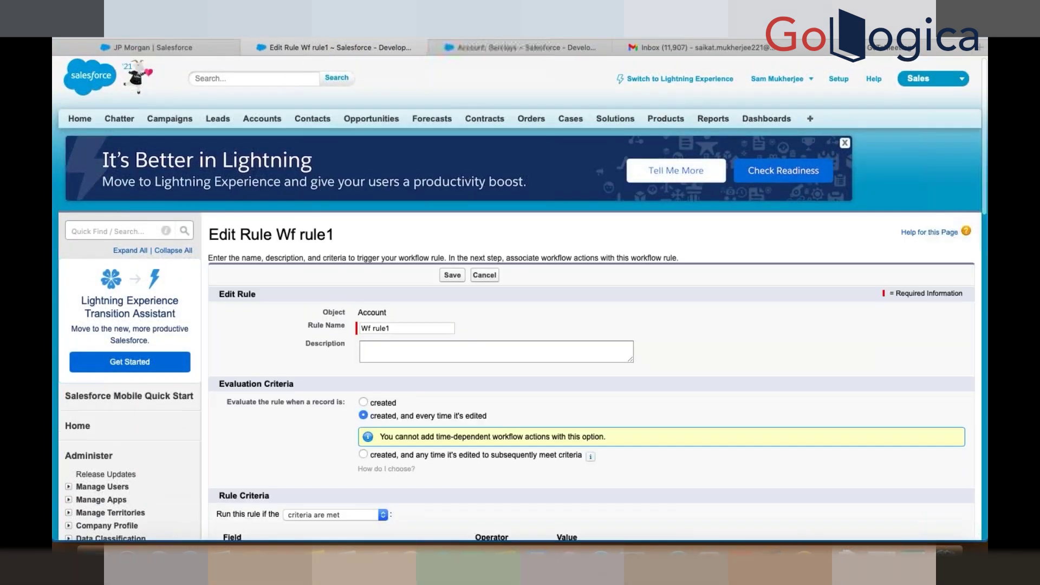
scroll(455, 280, down, 5)
click(363, 150)
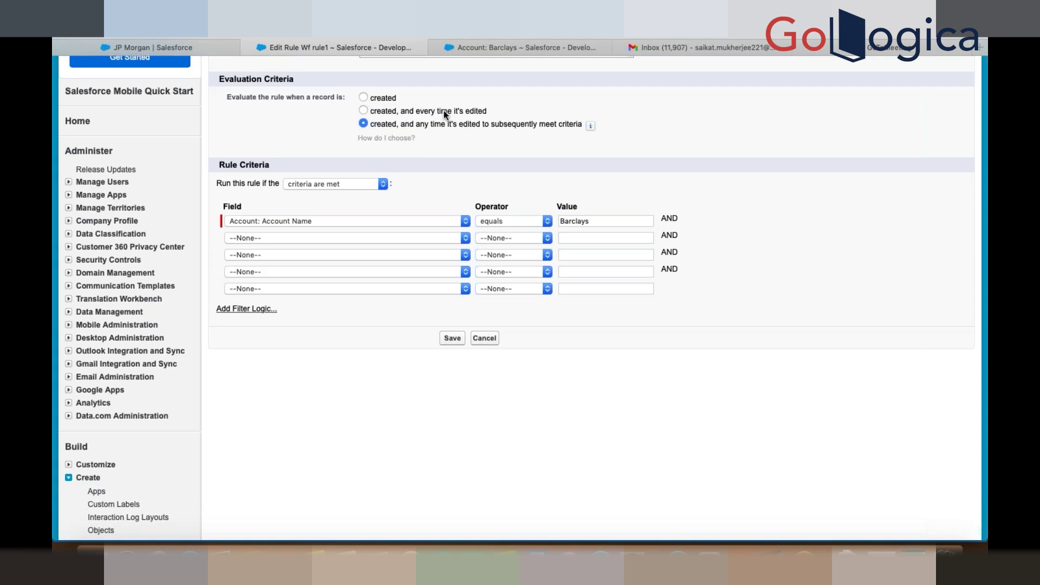
scroll(445, 113, up, 5)
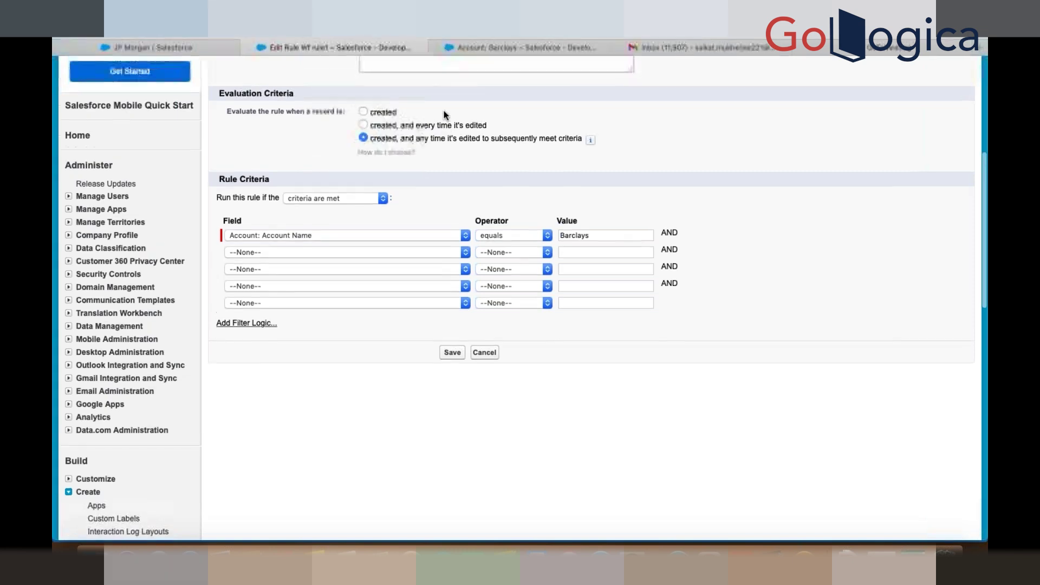
click(453, 103)
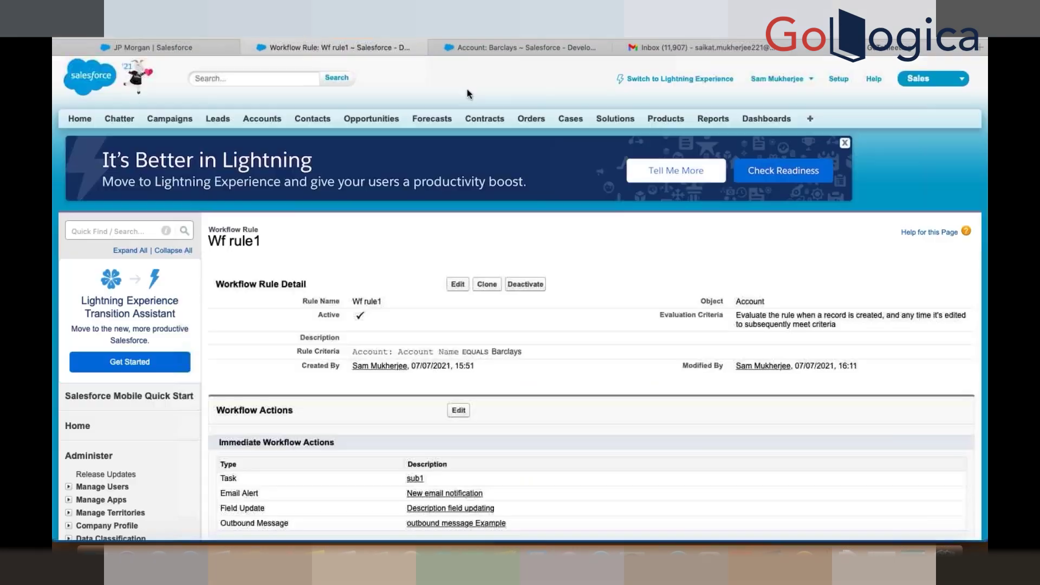
Step: Create and save another new account named Barclays, and check its Description field on the account detail page
click(489, 48)
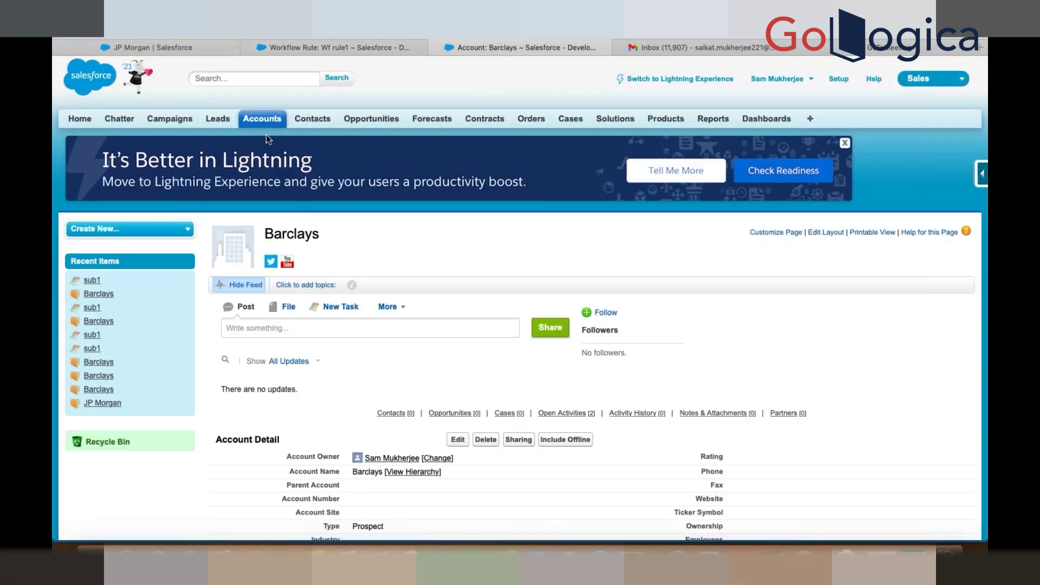
click(259, 120)
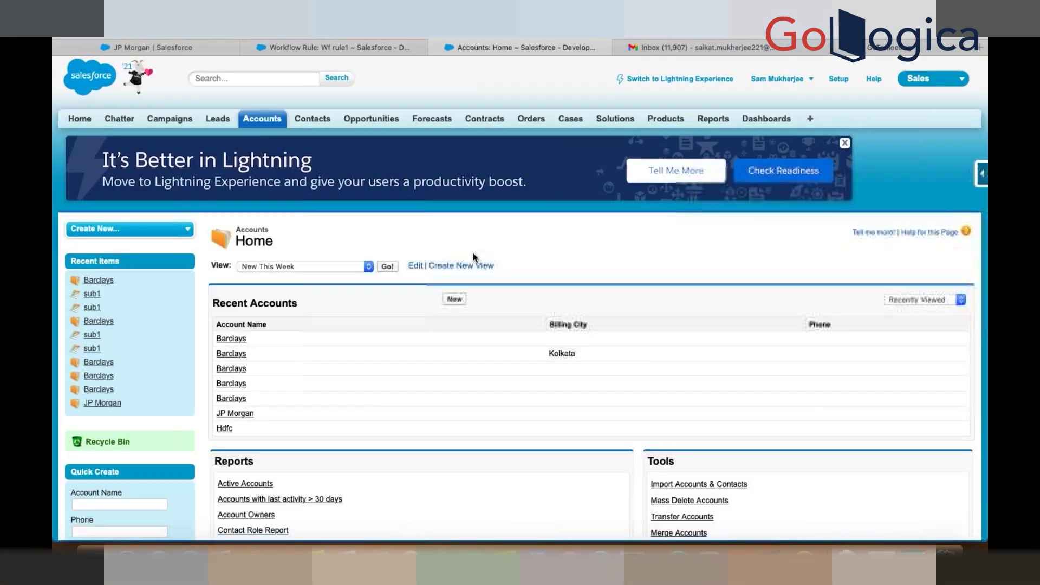
click(455, 299)
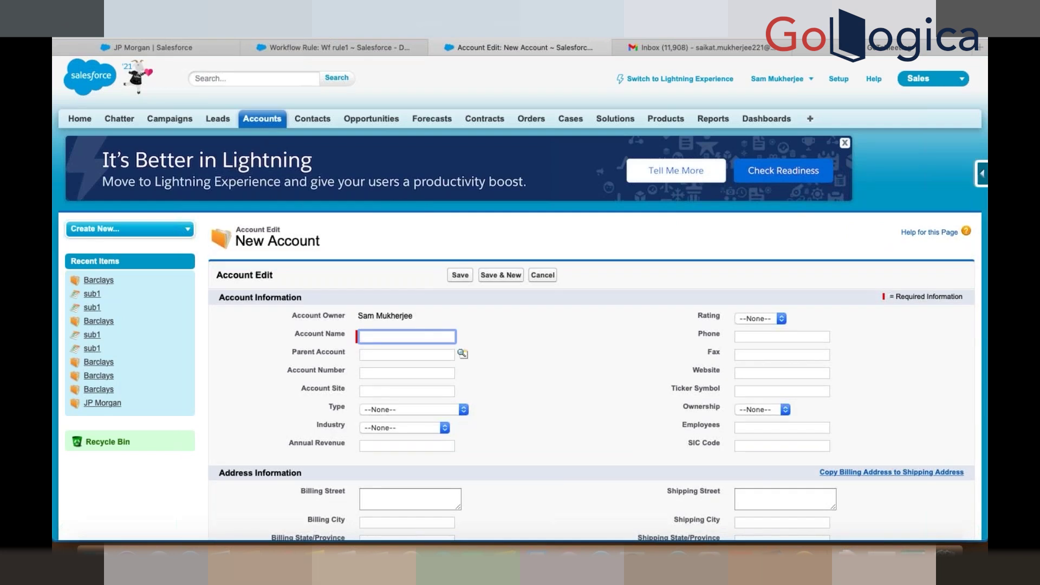
text(Barclays)
right_click(460, 275)
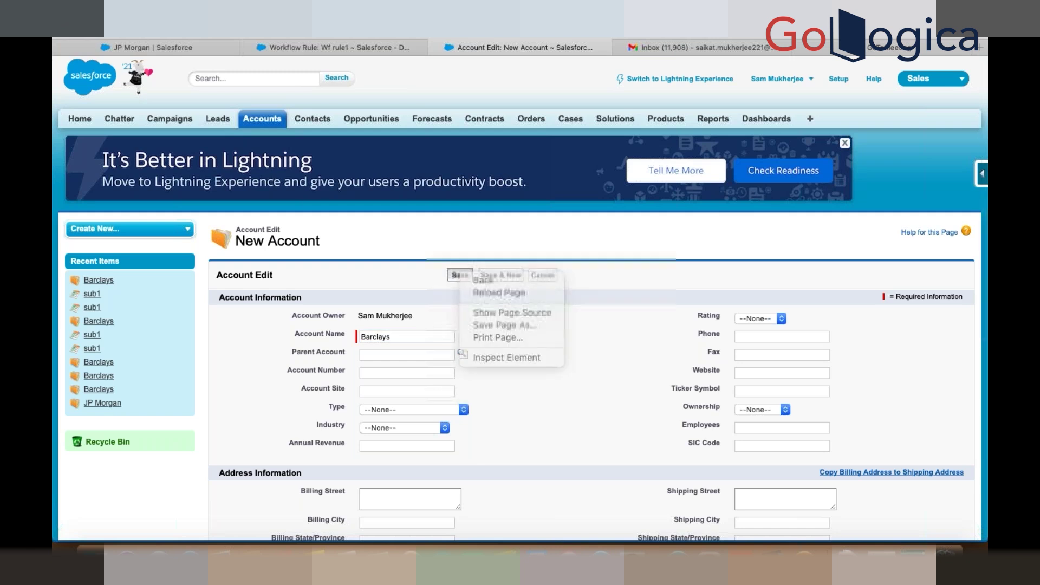
click(460, 274)
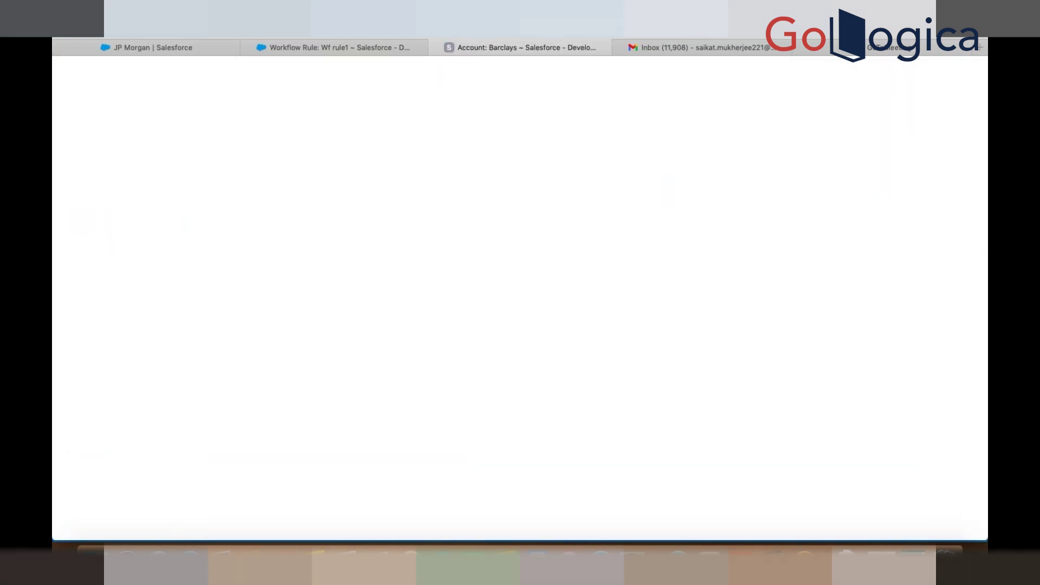
scroll(520, 293, down, 7)
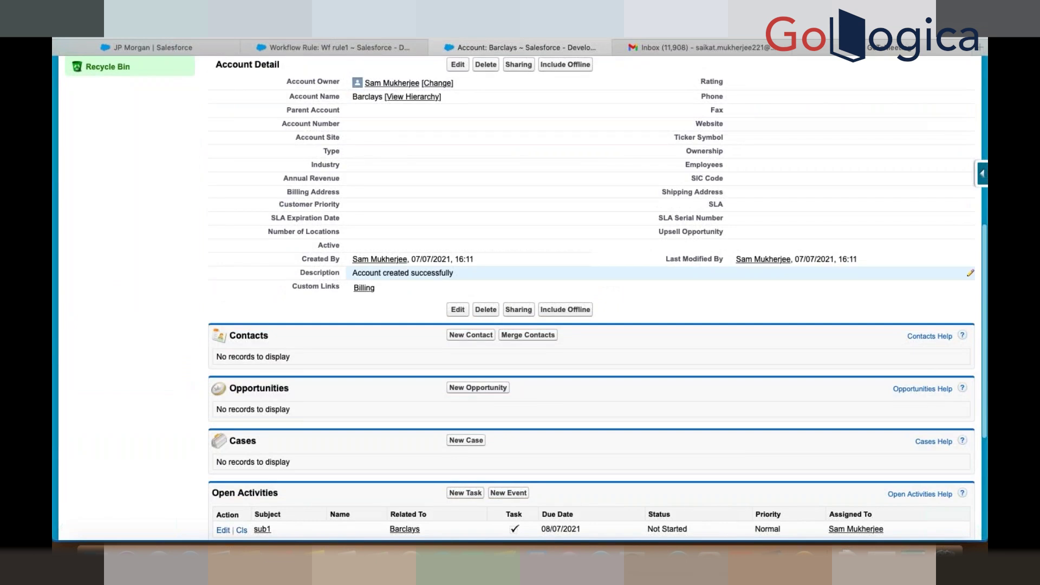
scroll(516, 310, up, 1)
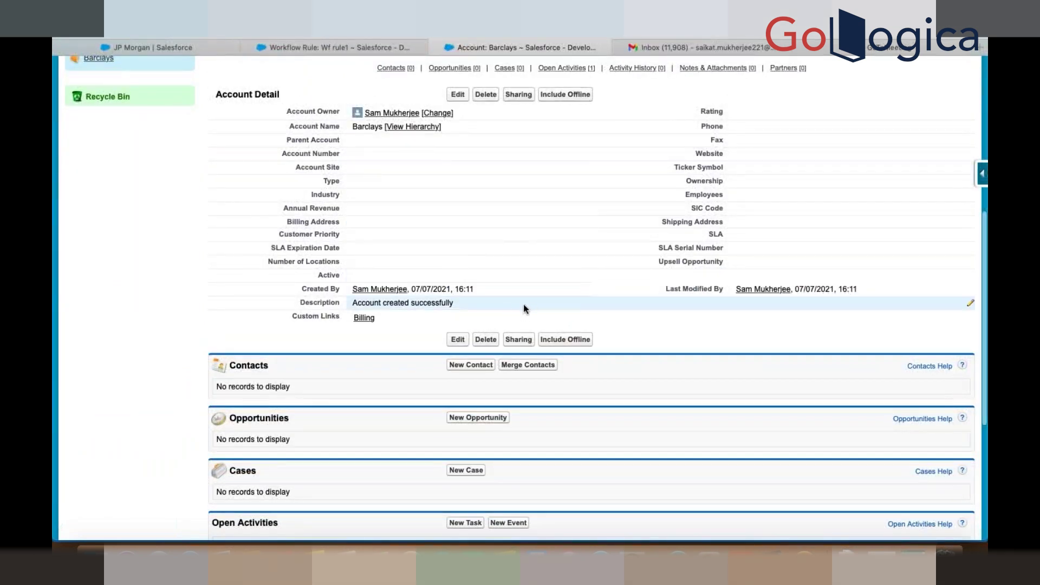
Step: Try to clear the new Barclays account's Description through inline editing on its detail page
double_click(483, 304)
key(BackSpace)
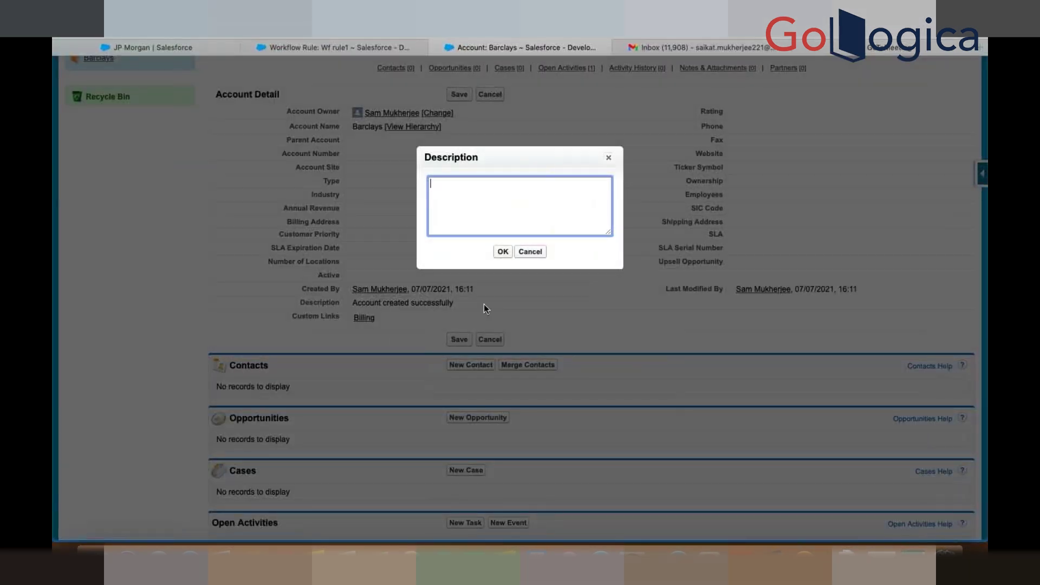
click(502, 251)
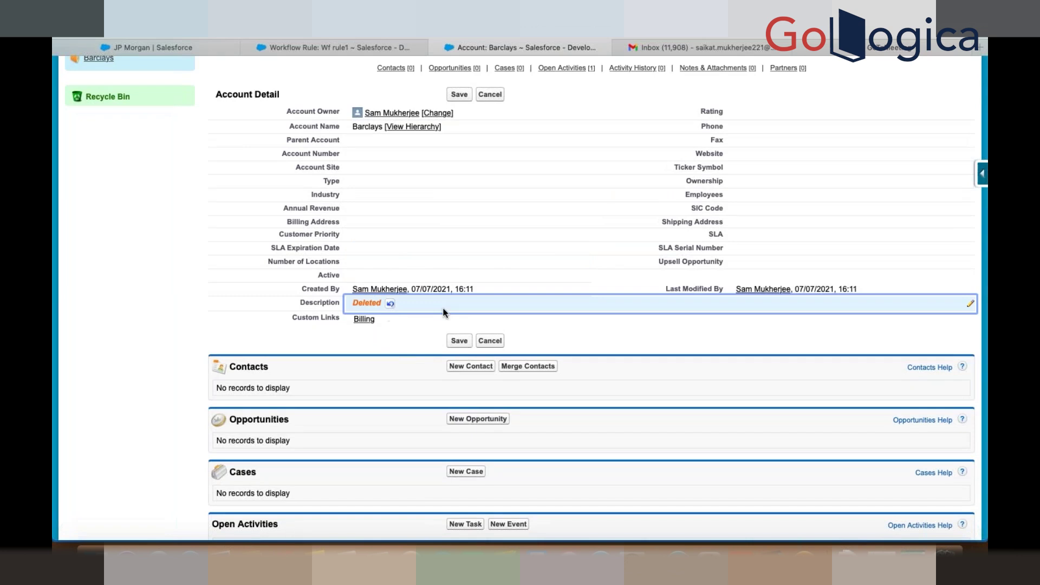
click(459, 95)
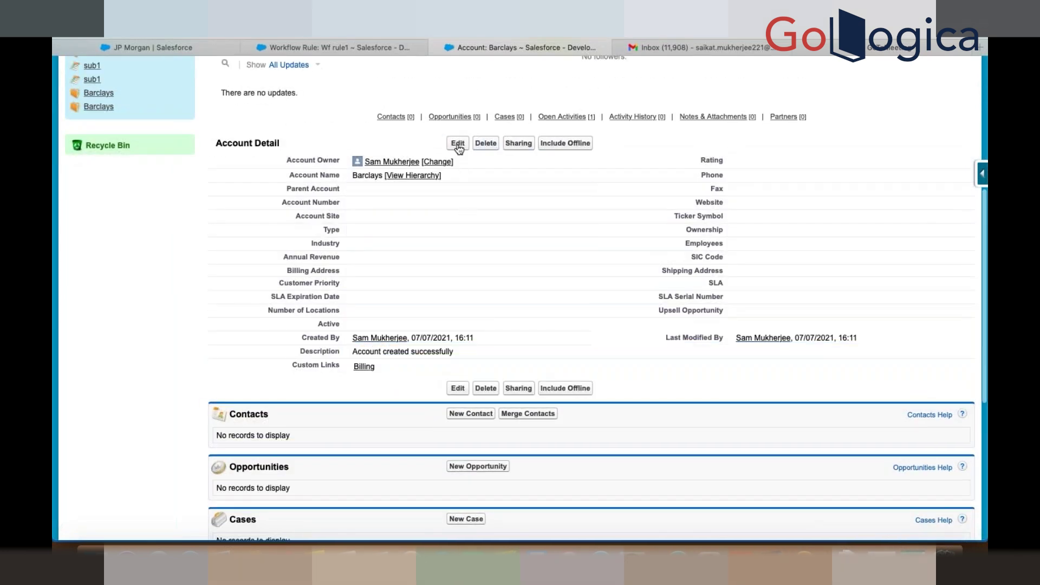
Step: Edit the new Barclays account to clear its Description and set its Type to Channel Partner / Reseller, and save it
click(457, 144)
scroll(483, 364, down, 5)
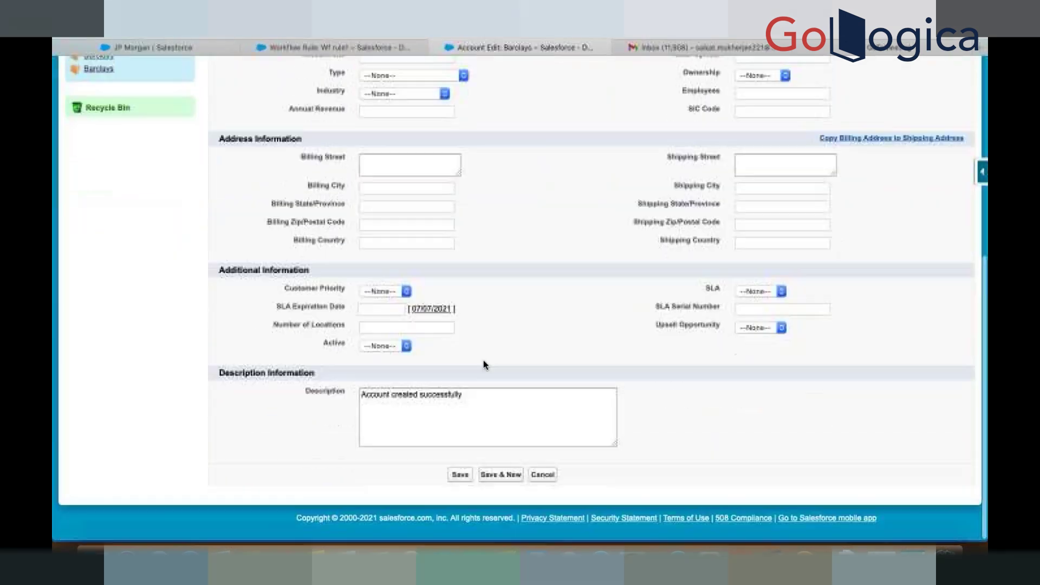
triple_click(430, 395)
key(BackSpace)
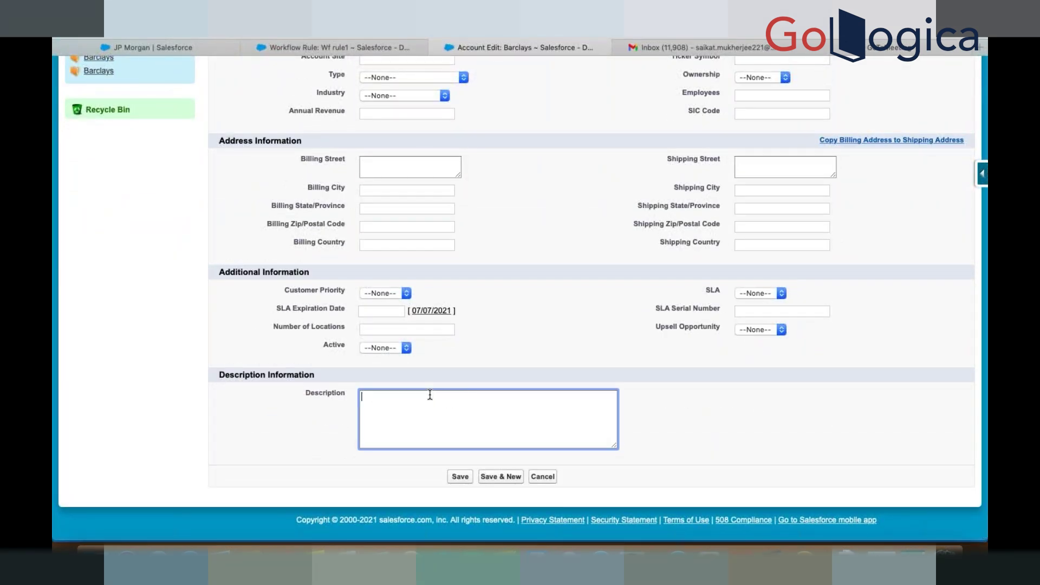
scroll(455, 184, up, 3)
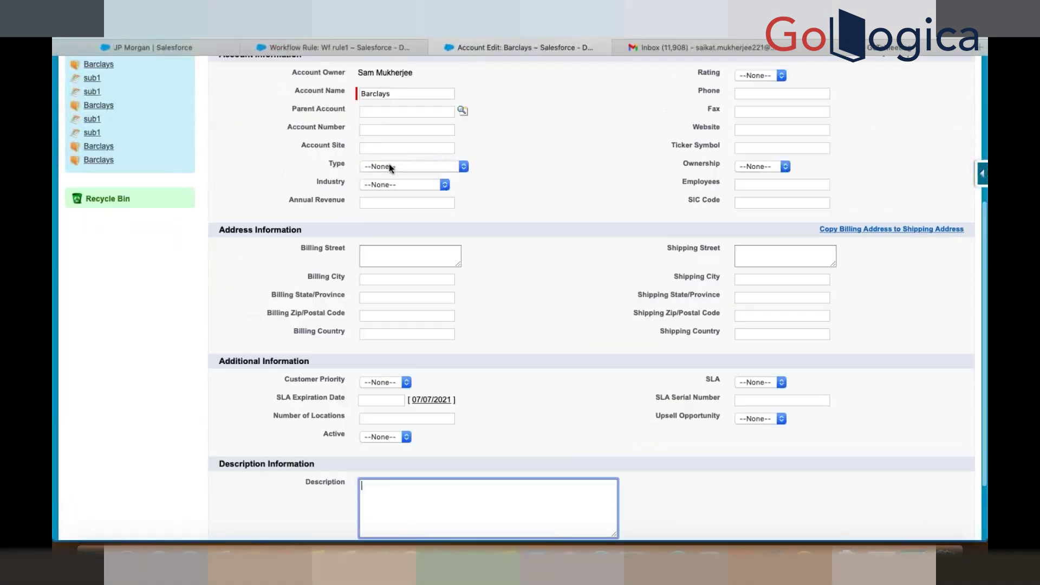
click(390, 168)
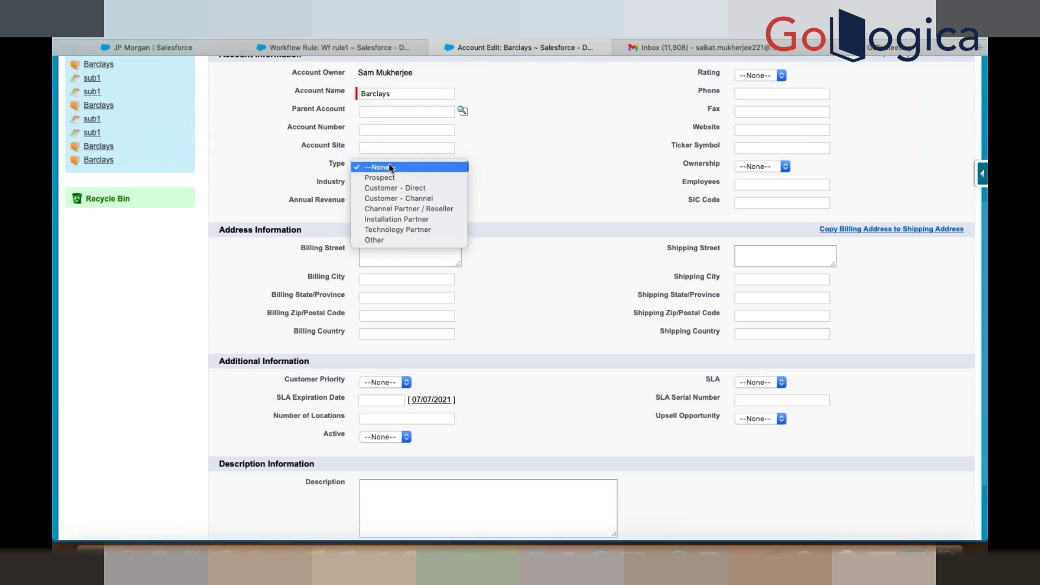
click(396, 211)
scroll(554, 278, up, 2)
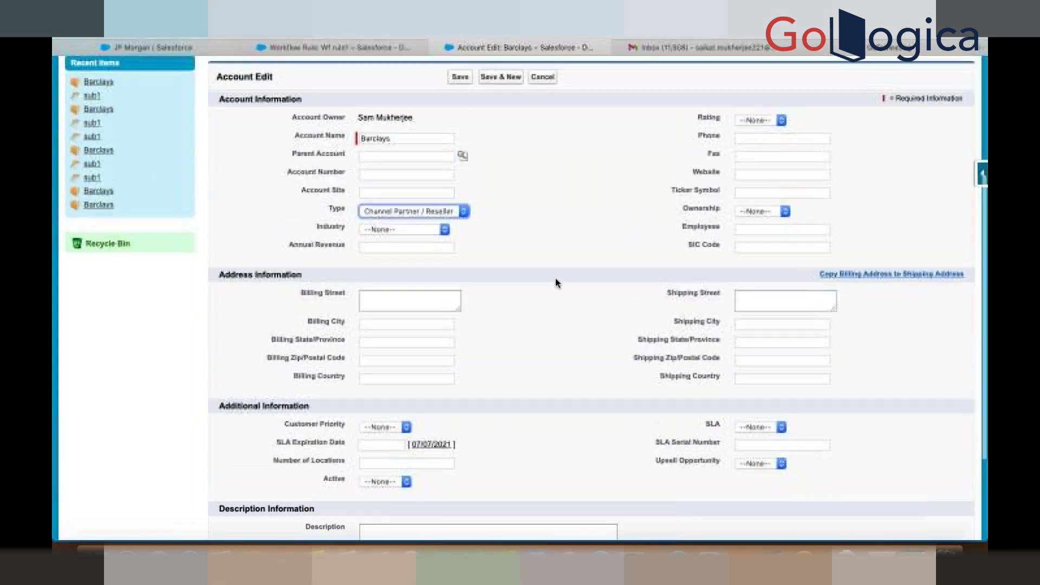
click(460, 77)
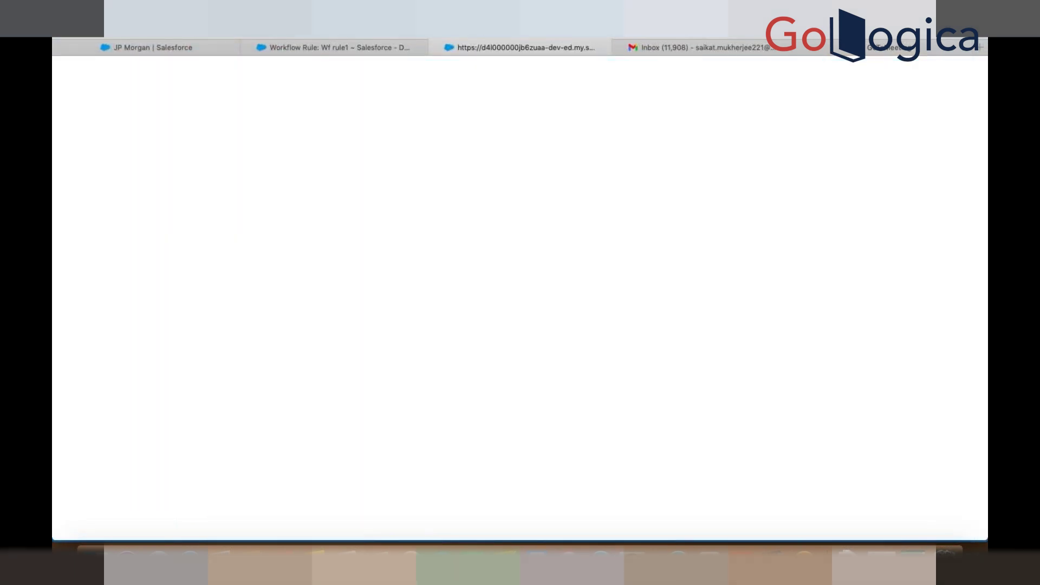
Step: Check whether the rule has updated the Description of the Barclays account after the Type change
scroll(454, 332, down, 5)
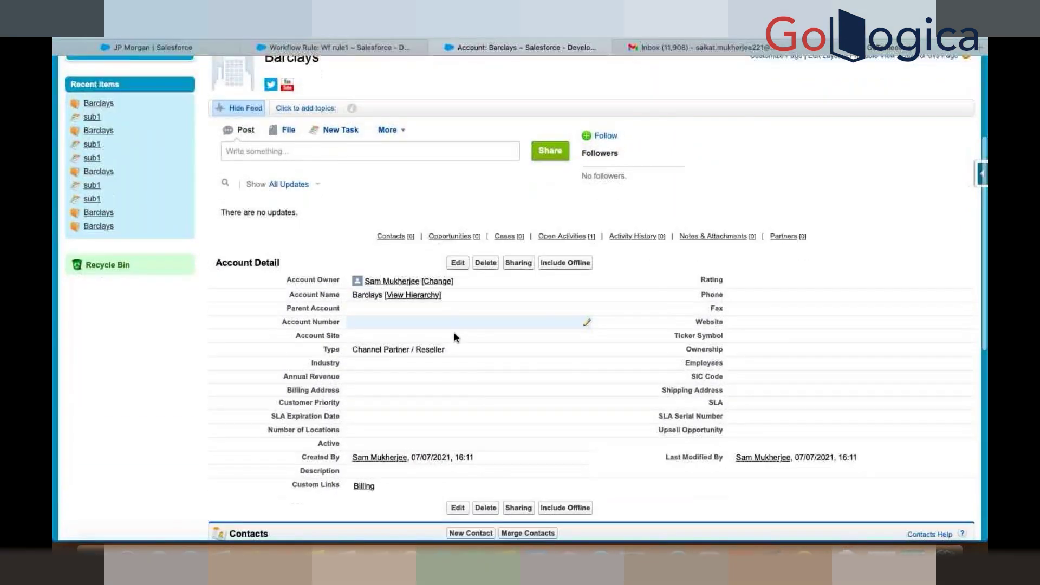
scroll(454, 333, down, 3)
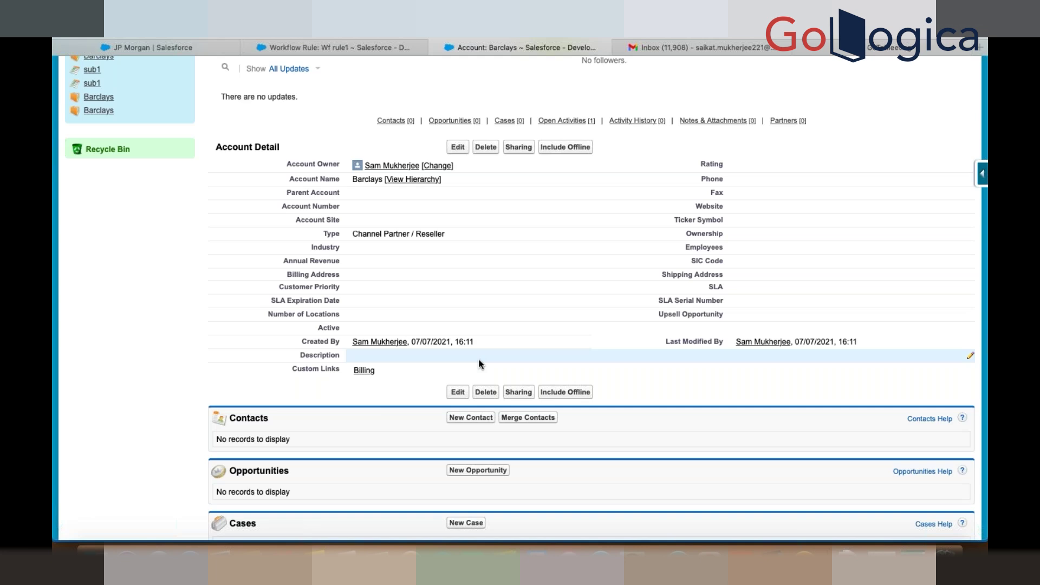
scroll(479, 358, up, 10)
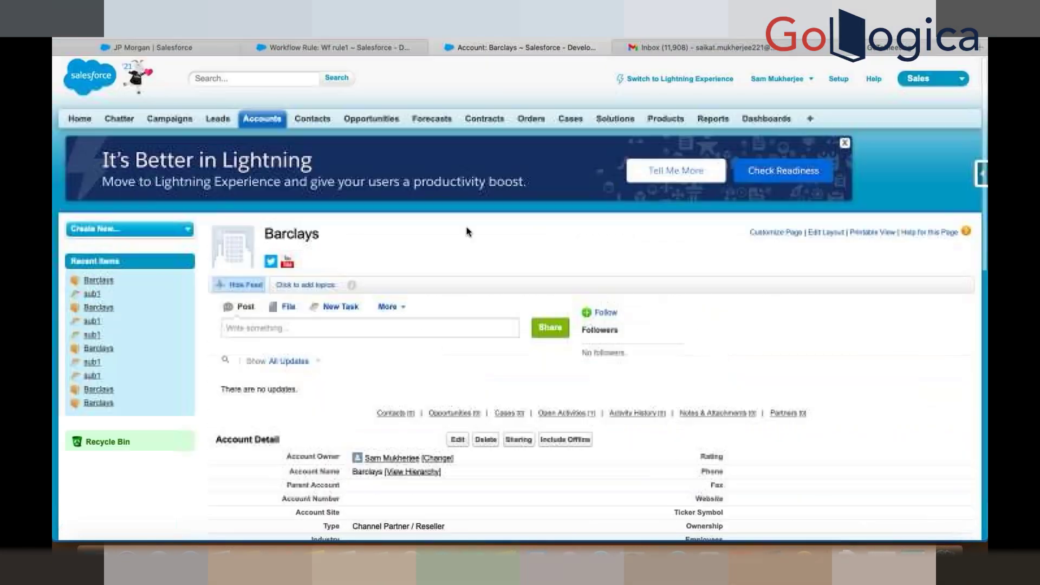
Step: Open the existing Hdfc account, change its Account Name to Barclays, and save it
click(244, 119)
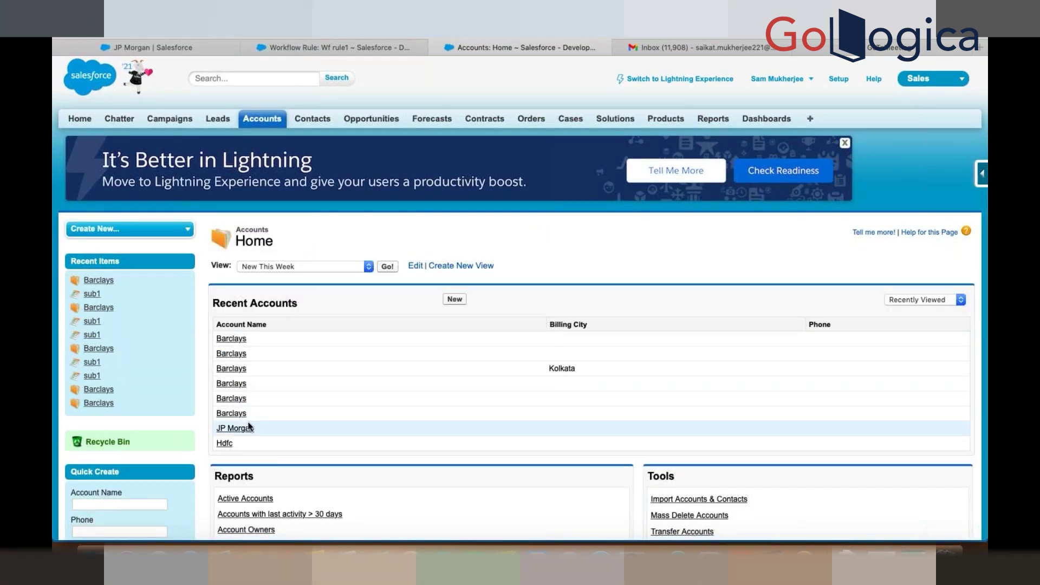
click(225, 445)
scroll(454, 400, down, 2)
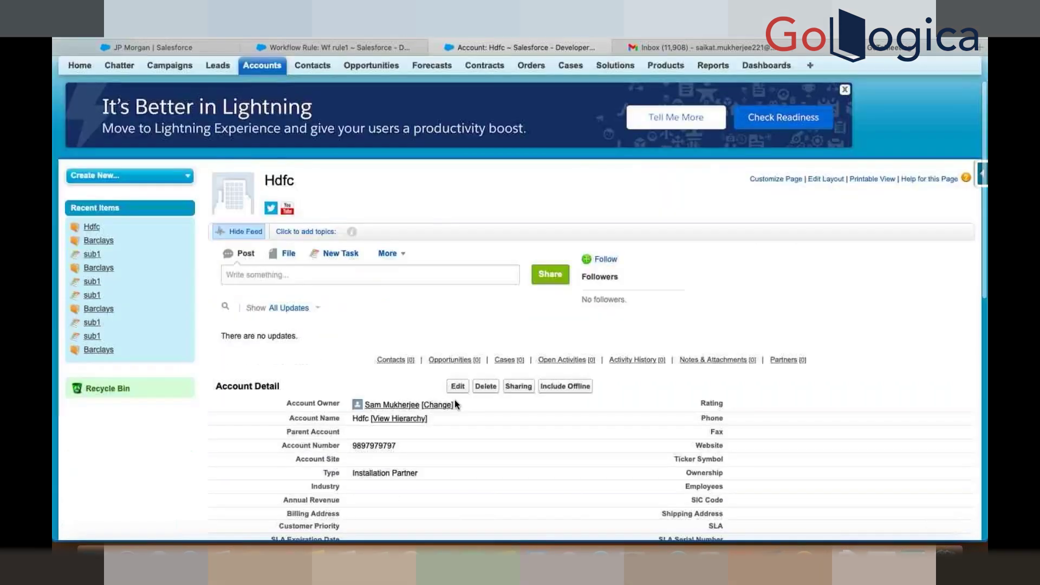
scroll(454, 399, down, 3)
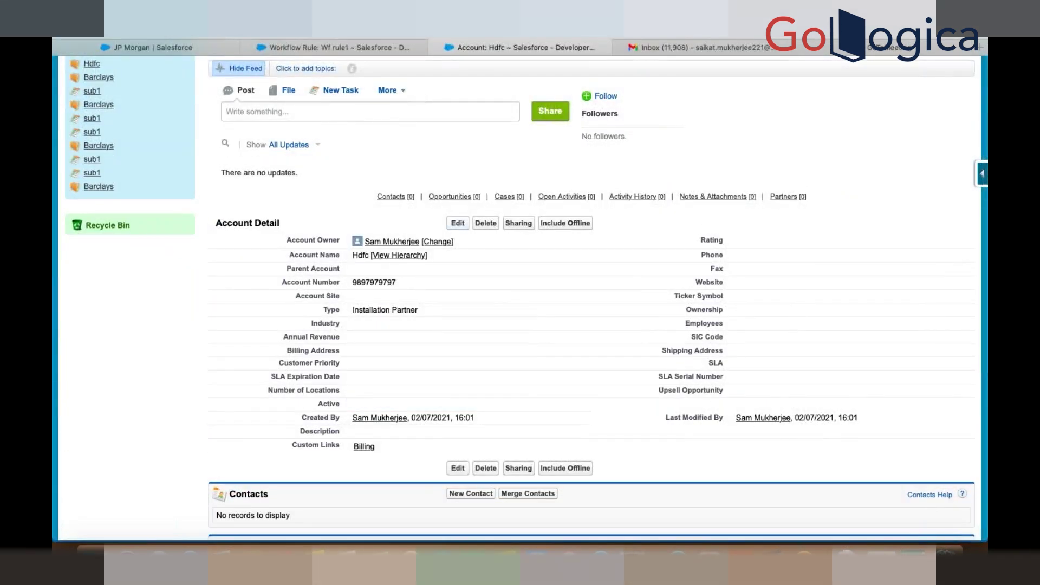
click(458, 468)
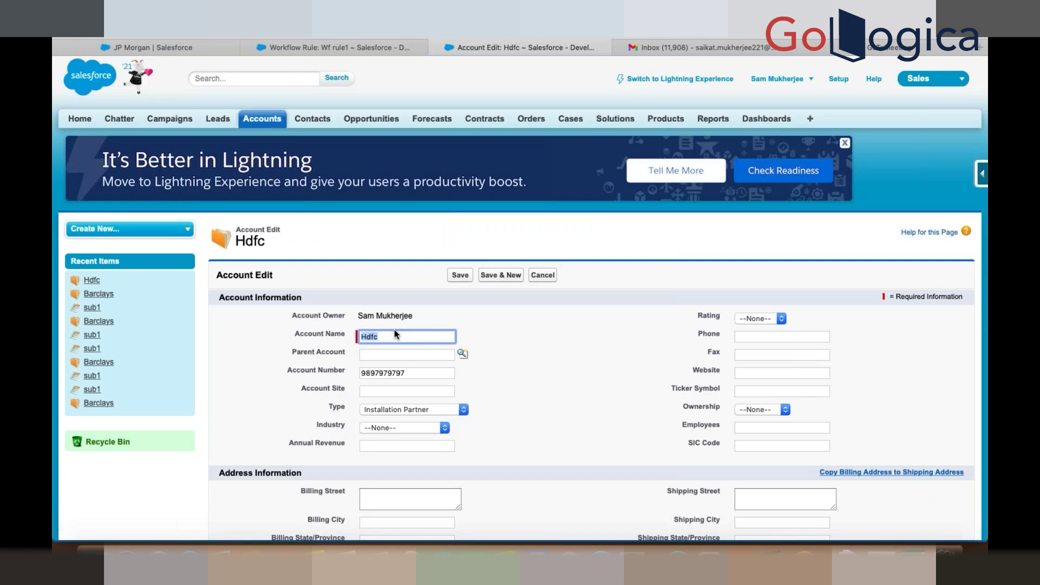
text(Barclays)
scroll(521, 325, down, 4)
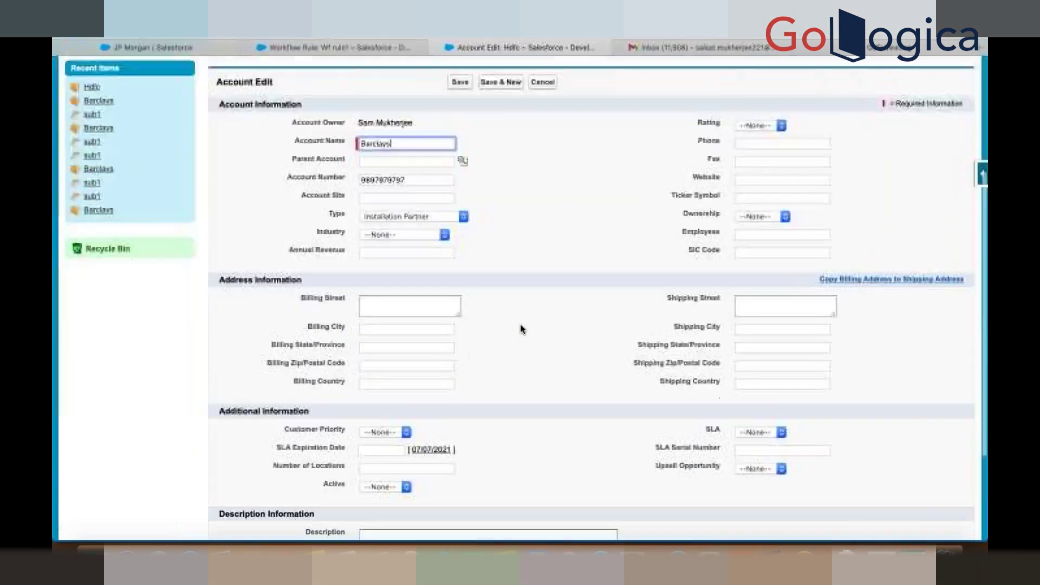
scroll(522, 328, down, 3)
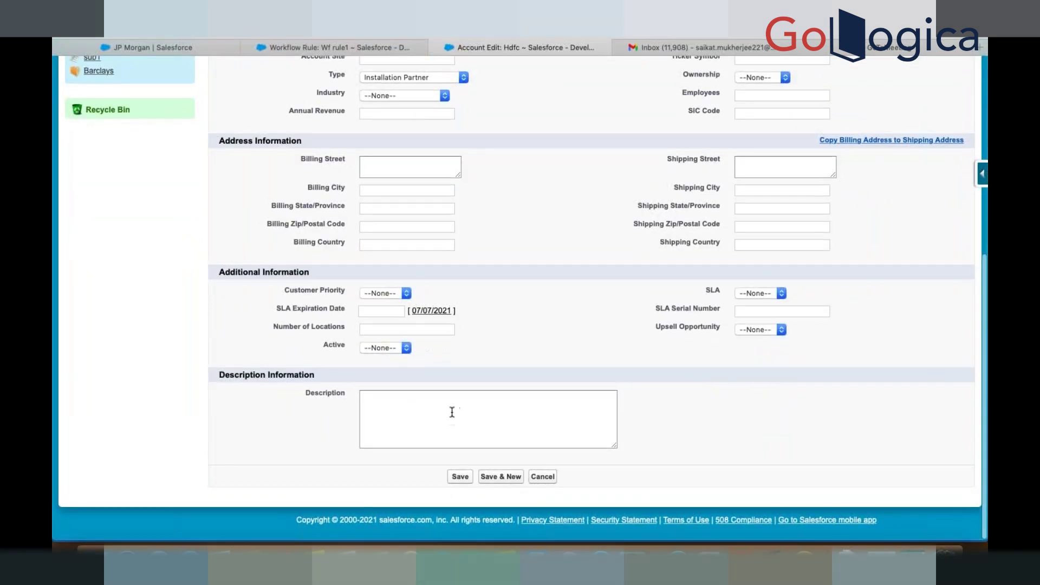
scroll(453, 412, up, 7)
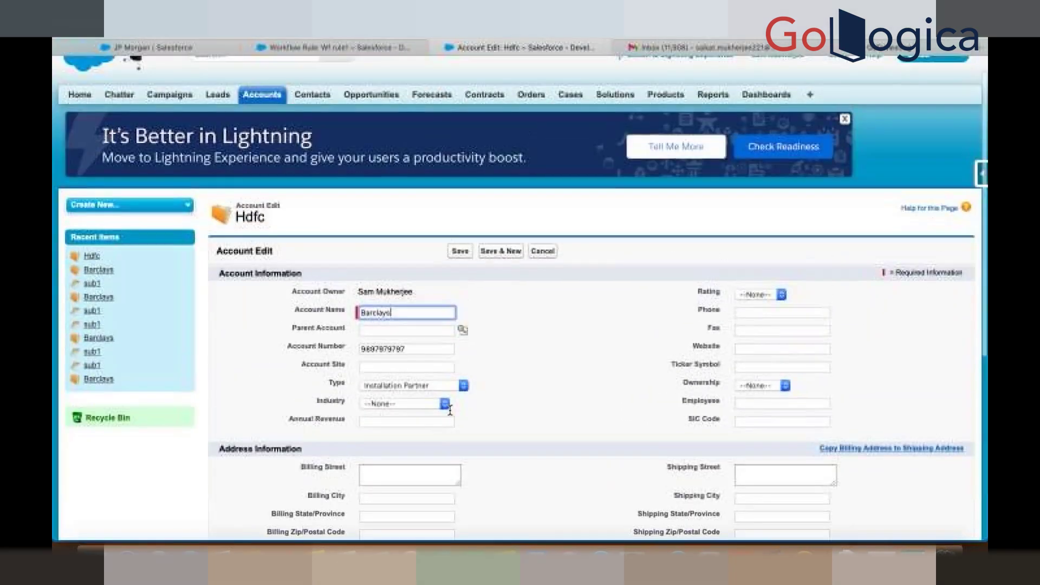
scroll(450, 411, up, 1)
click(460, 269)
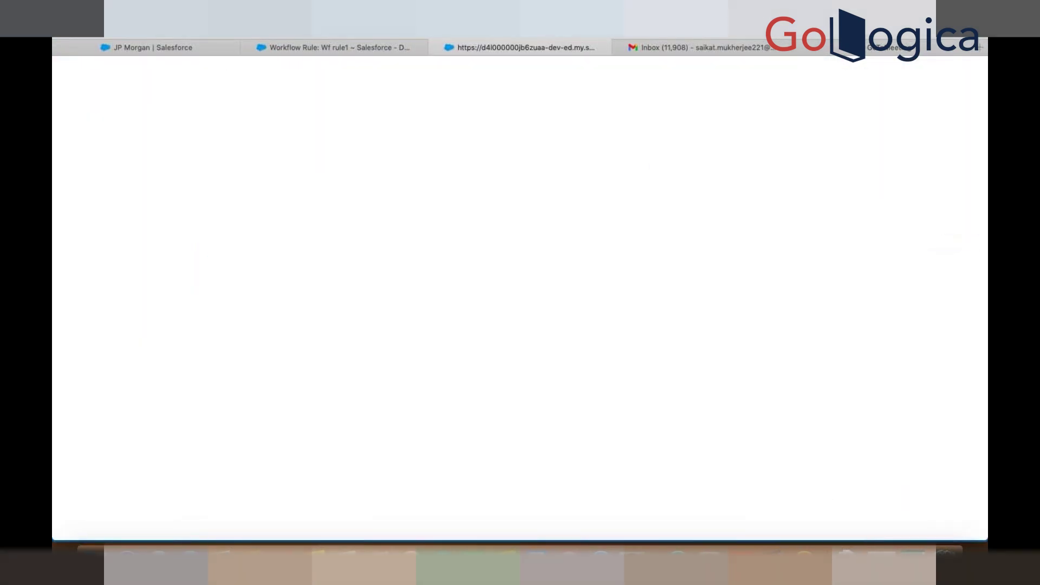
Step: Check the Description and Open Activities of the account renamed from Hdfc
scroll(460, 369, down, 8)
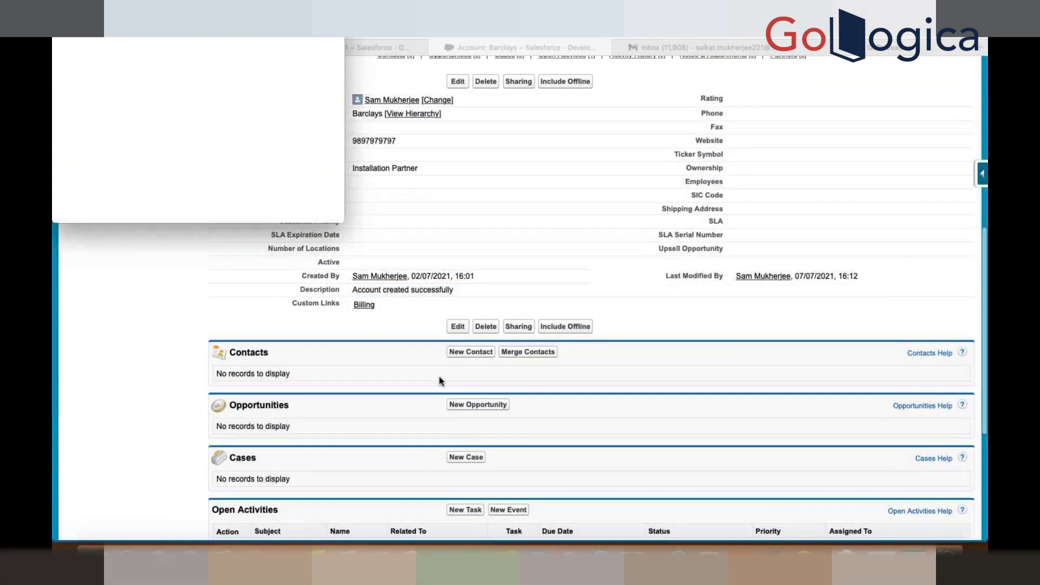
scroll(439, 377, down, 4)
click(453, 345)
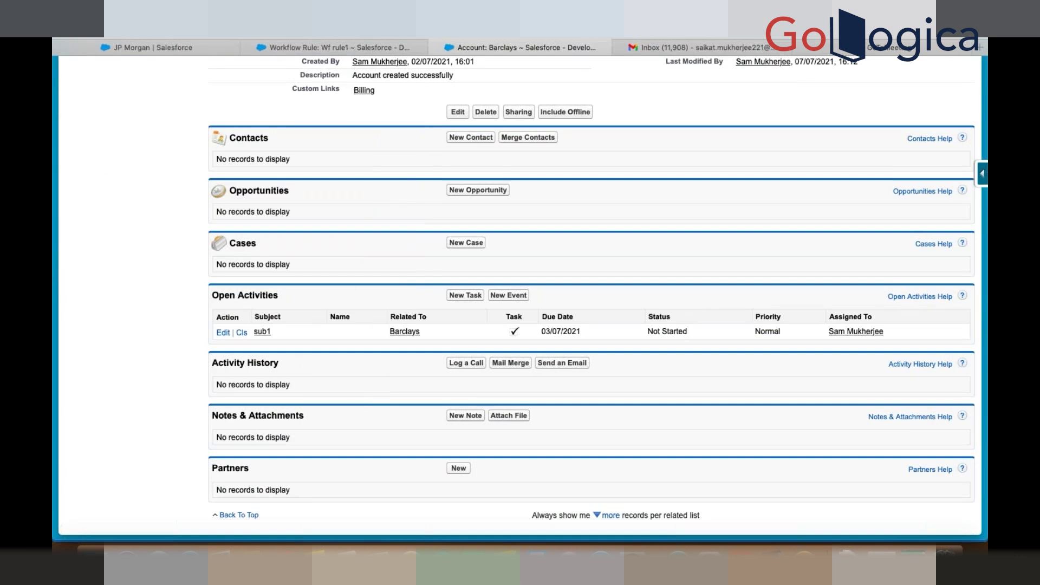
Step: Switch to Gmail, delete the four "GenWatt: Thanks for your inquiry" emails, and return to the Barclays account in Salesforce
click(690, 47)
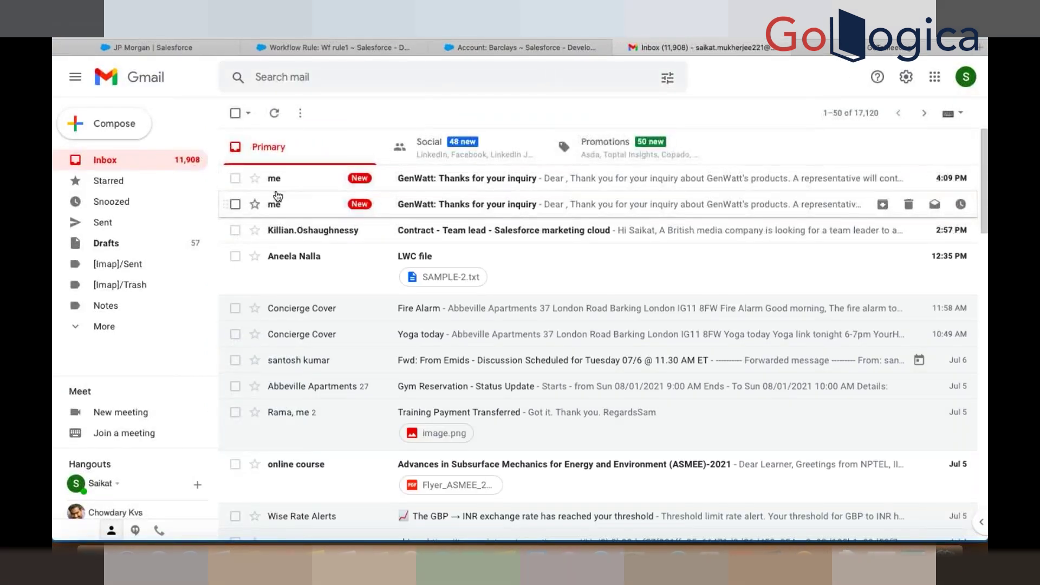
click(235, 178)
click(235, 205)
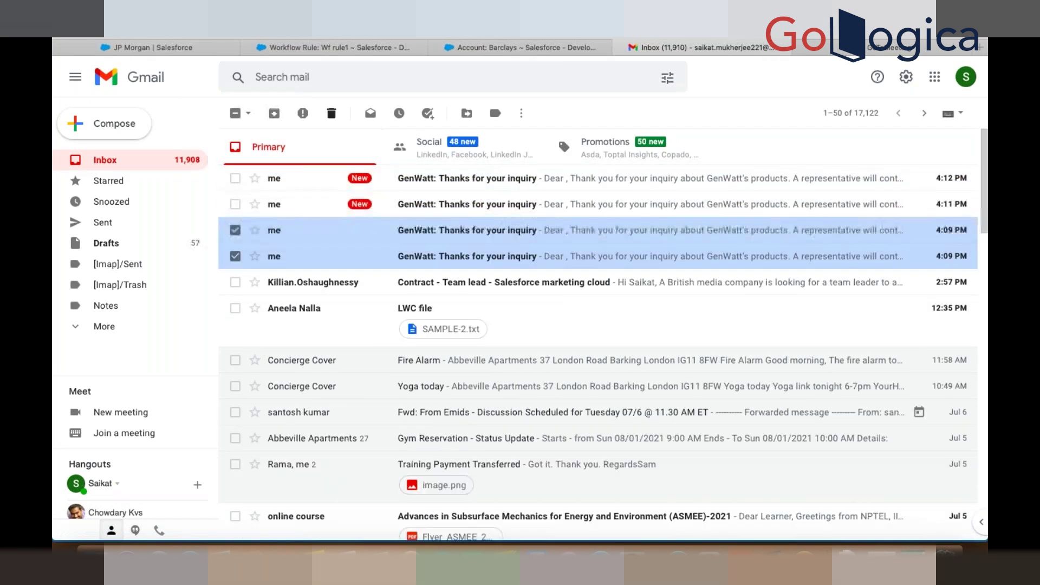
click(332, 113)
click(236, 178)
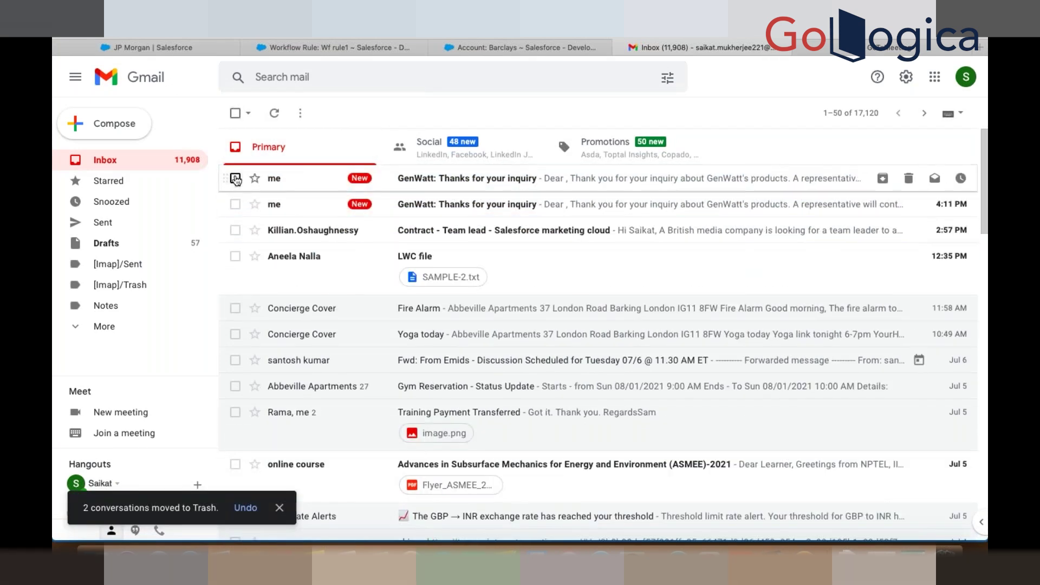
click(235, 204)
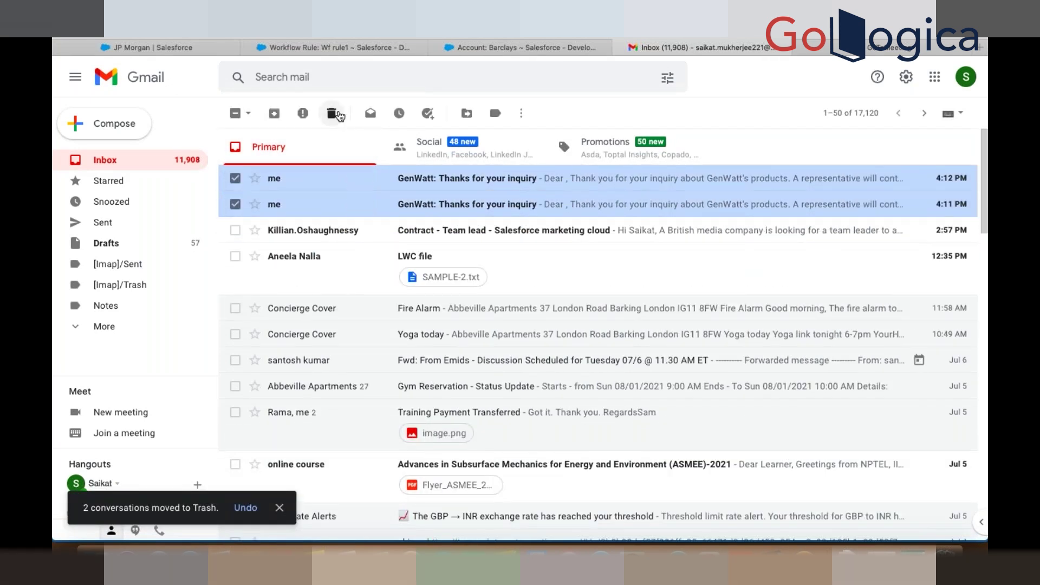
click(332, 112)
click(537, 48)
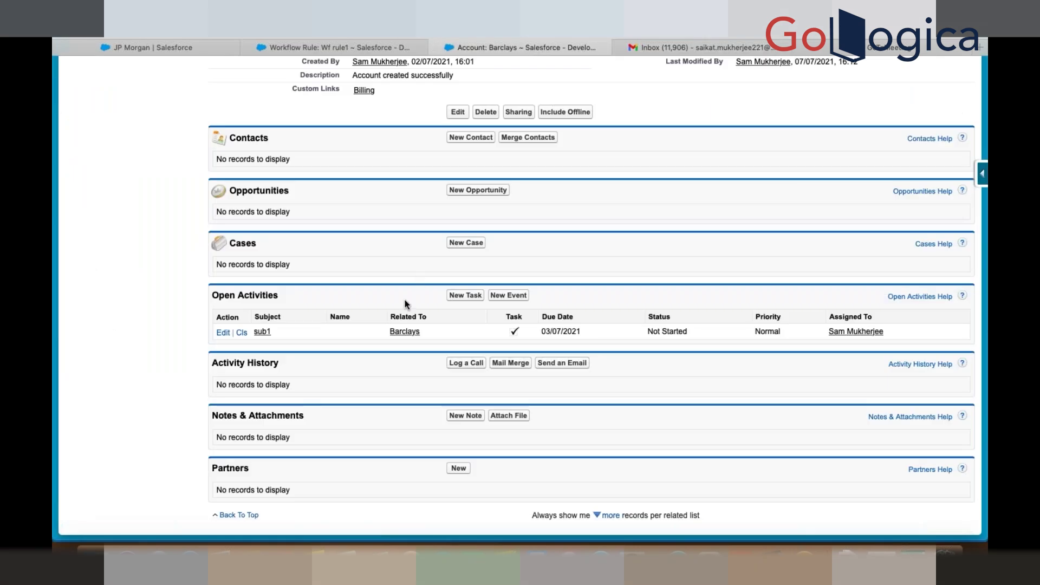